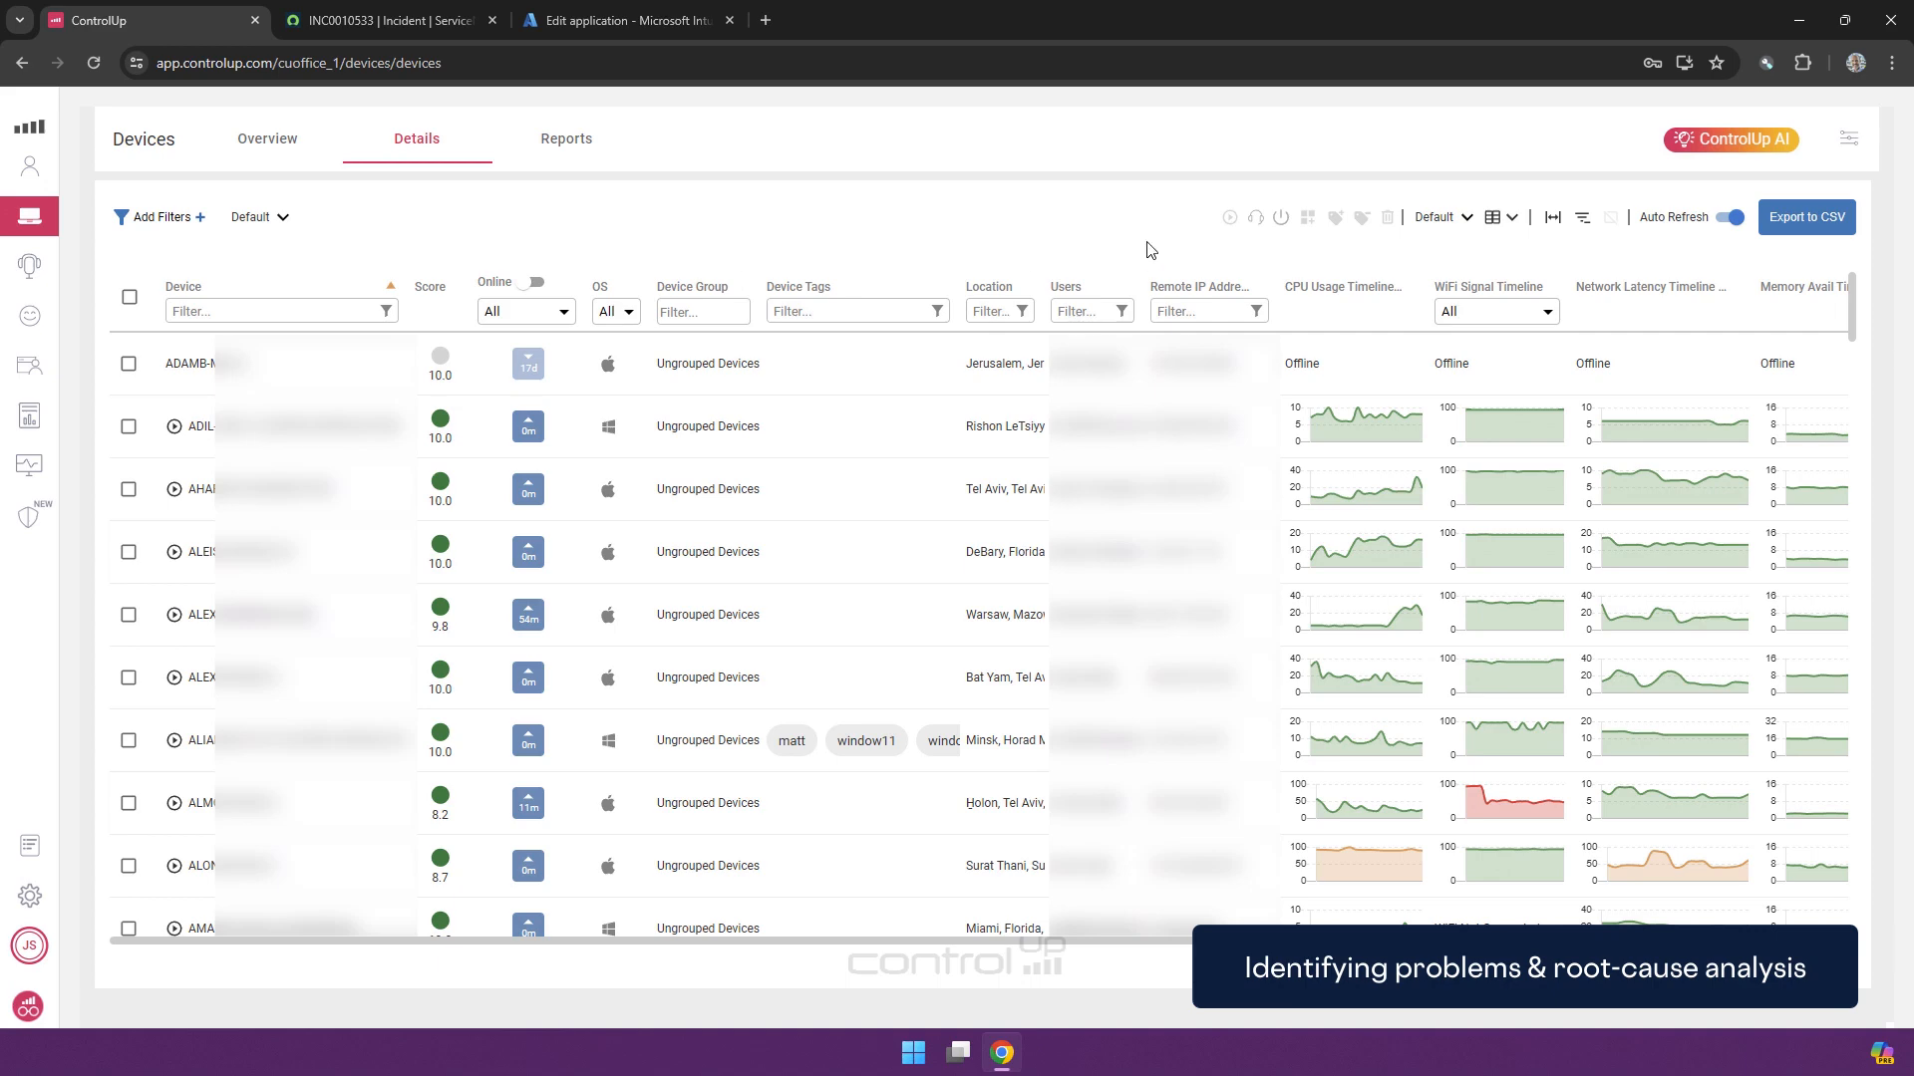
Step: Apply the Demo Preset column layout to the devices table
click(1466, 219)
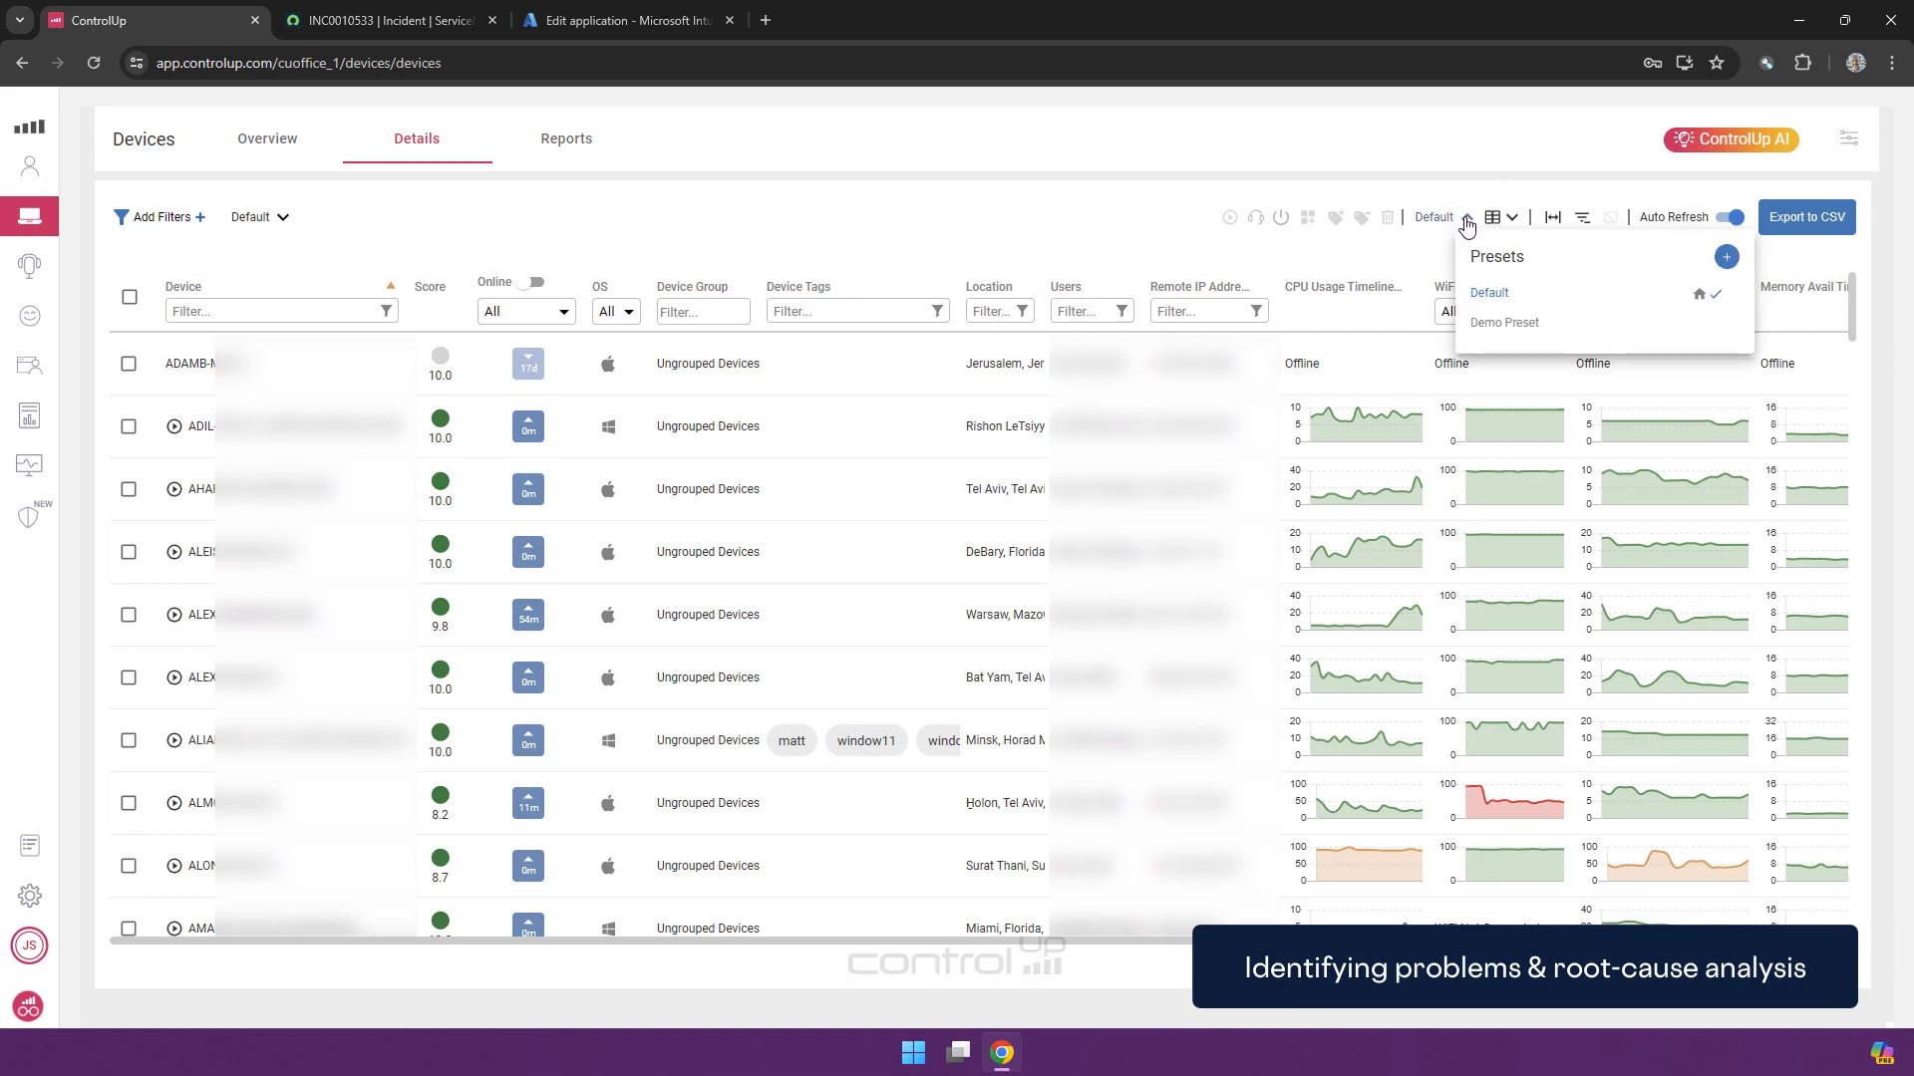
click(1485, 334)
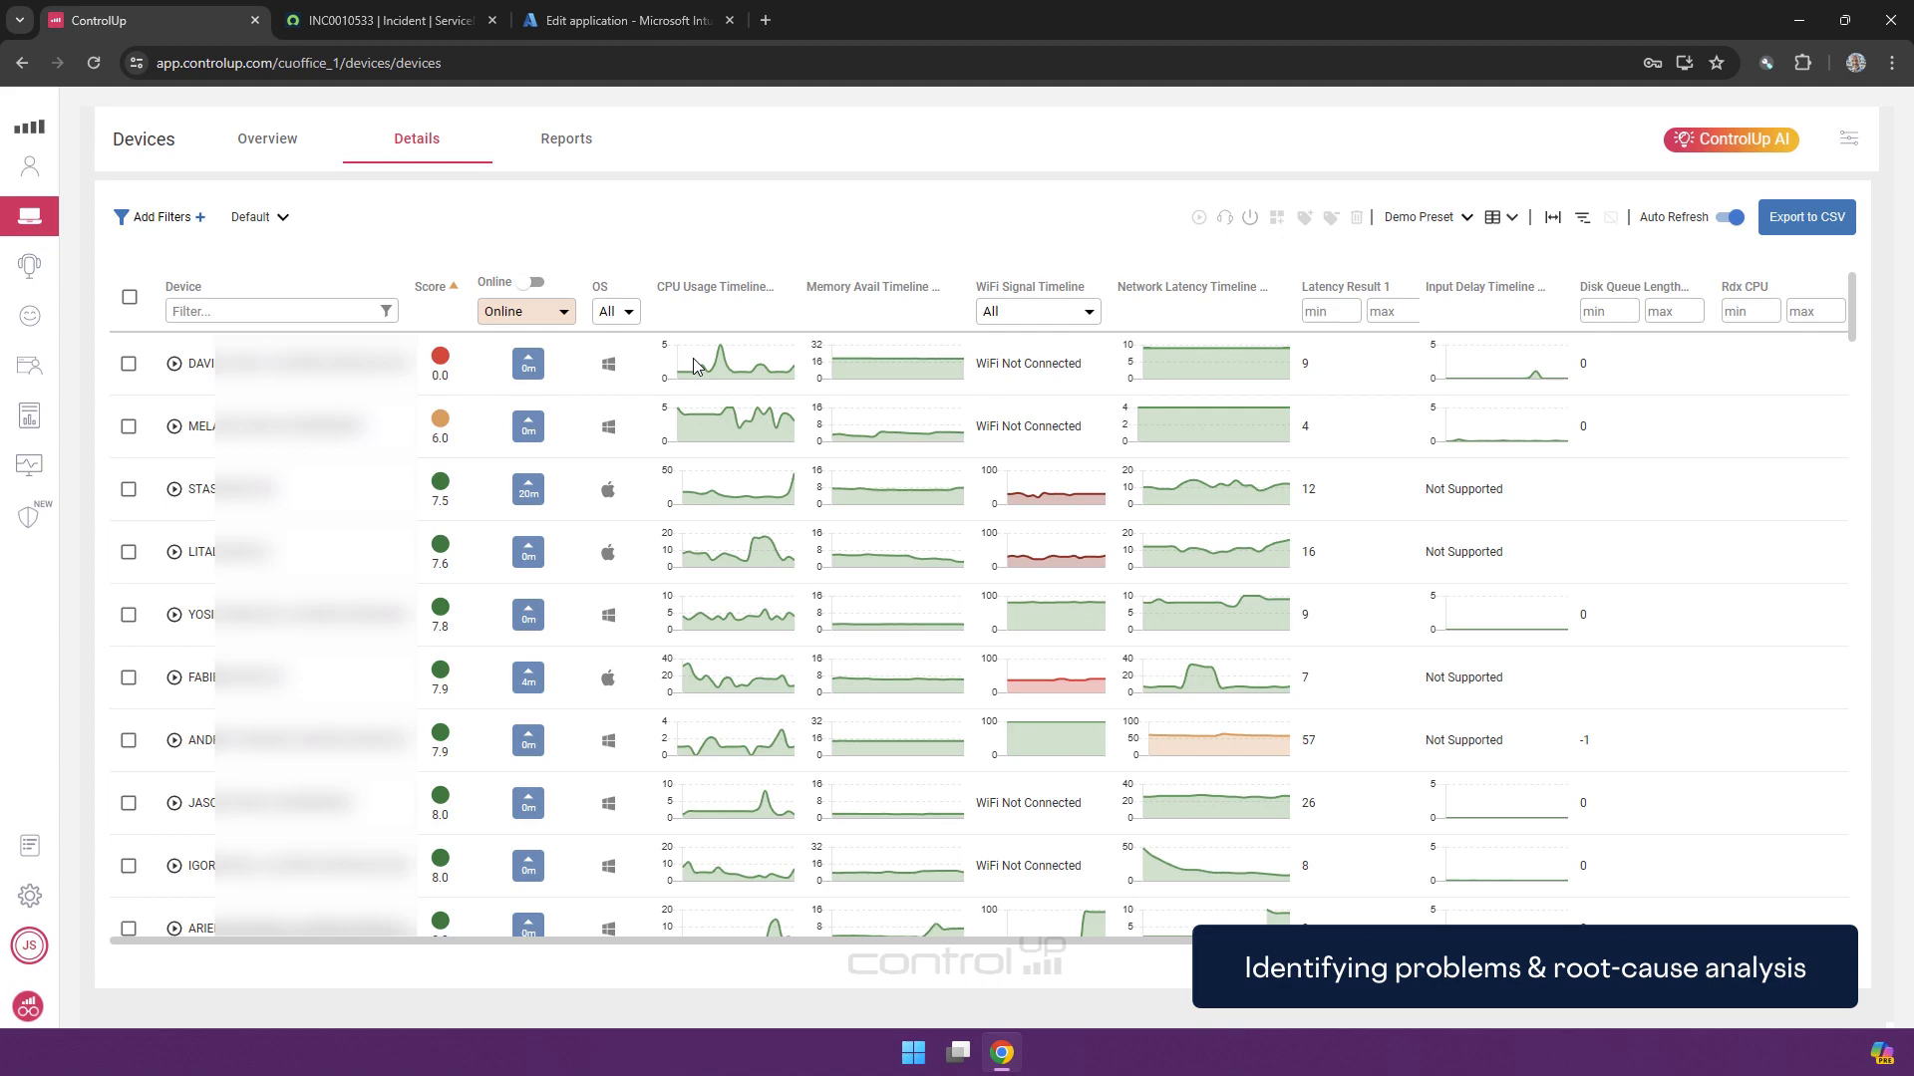
Step: Open the Employees overview and check which date ranges are available for it
click(40, 162)
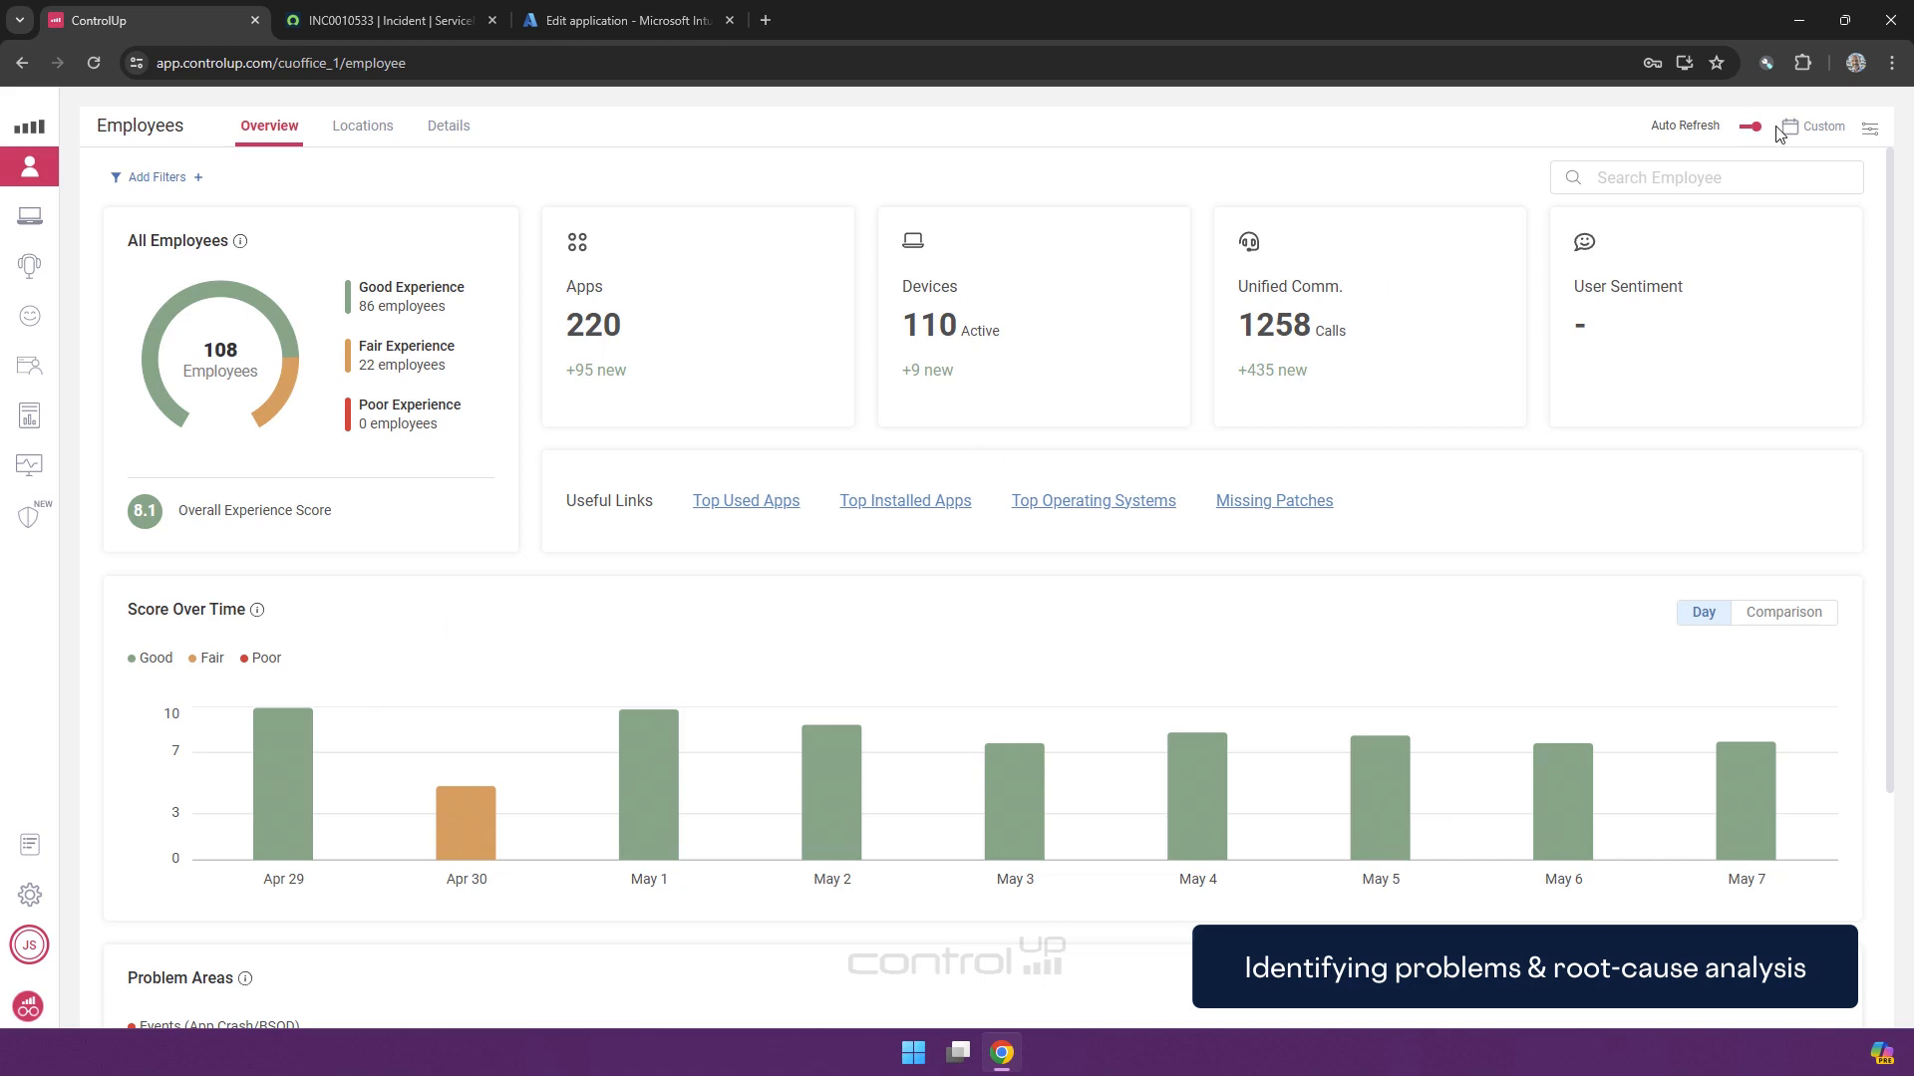
click(1823, 127)
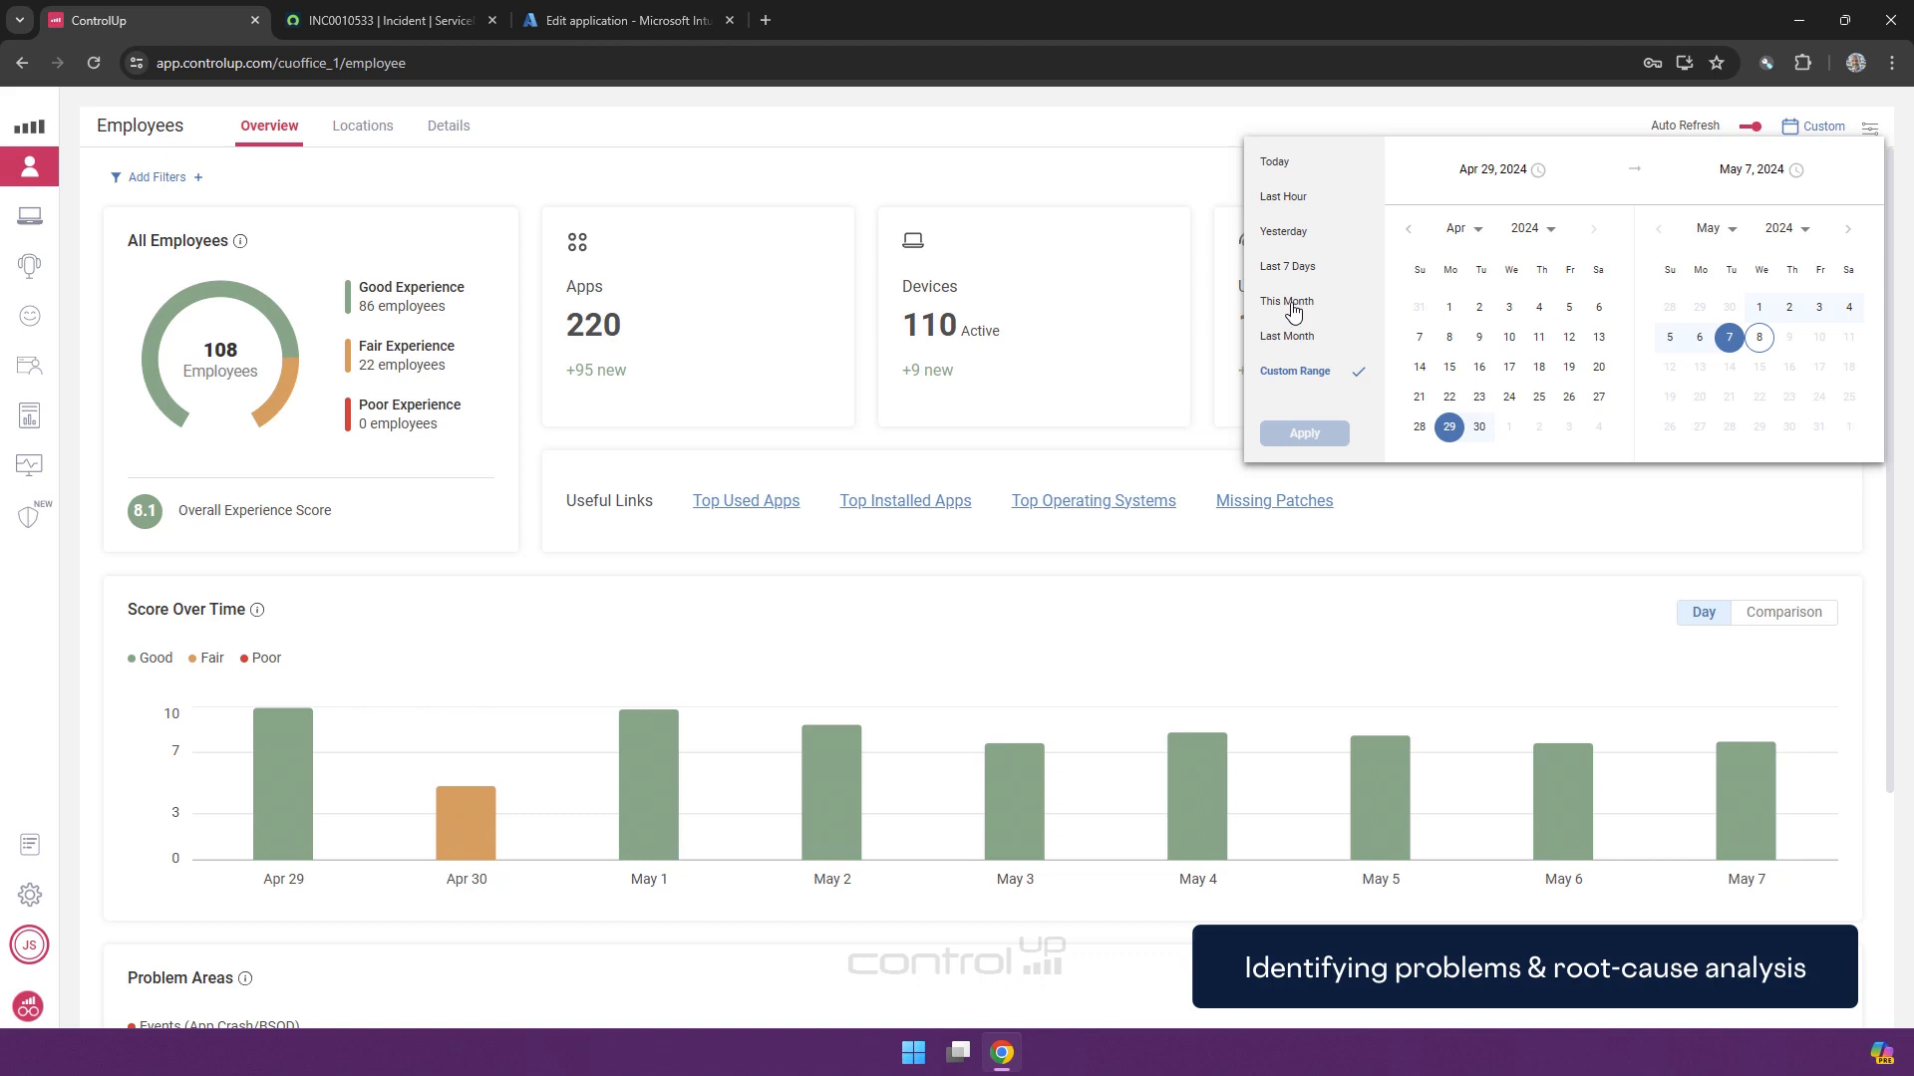
click(1173, 140)
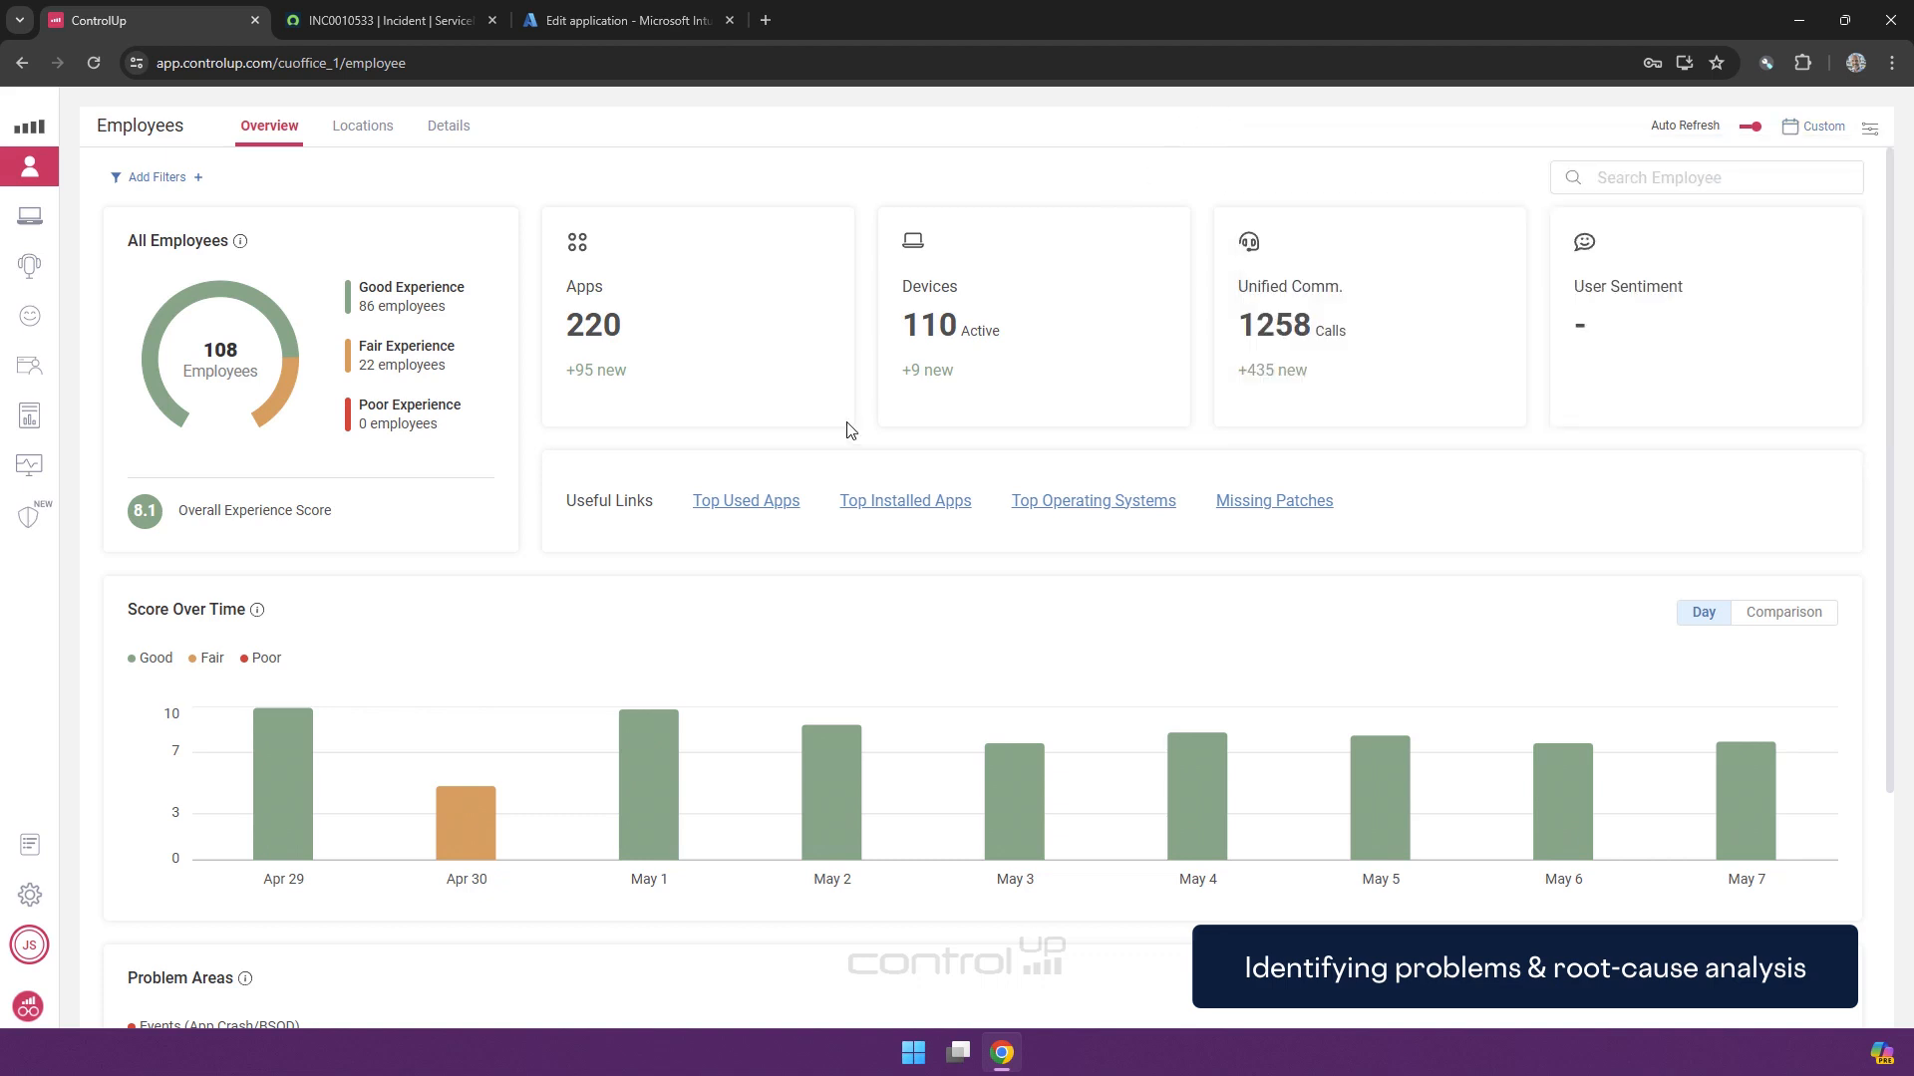
Step: List the employees with a poor experience on Apr 30 from the Score Over Time chart and look through them
mouse_move(449, 792)
click(465, 827)
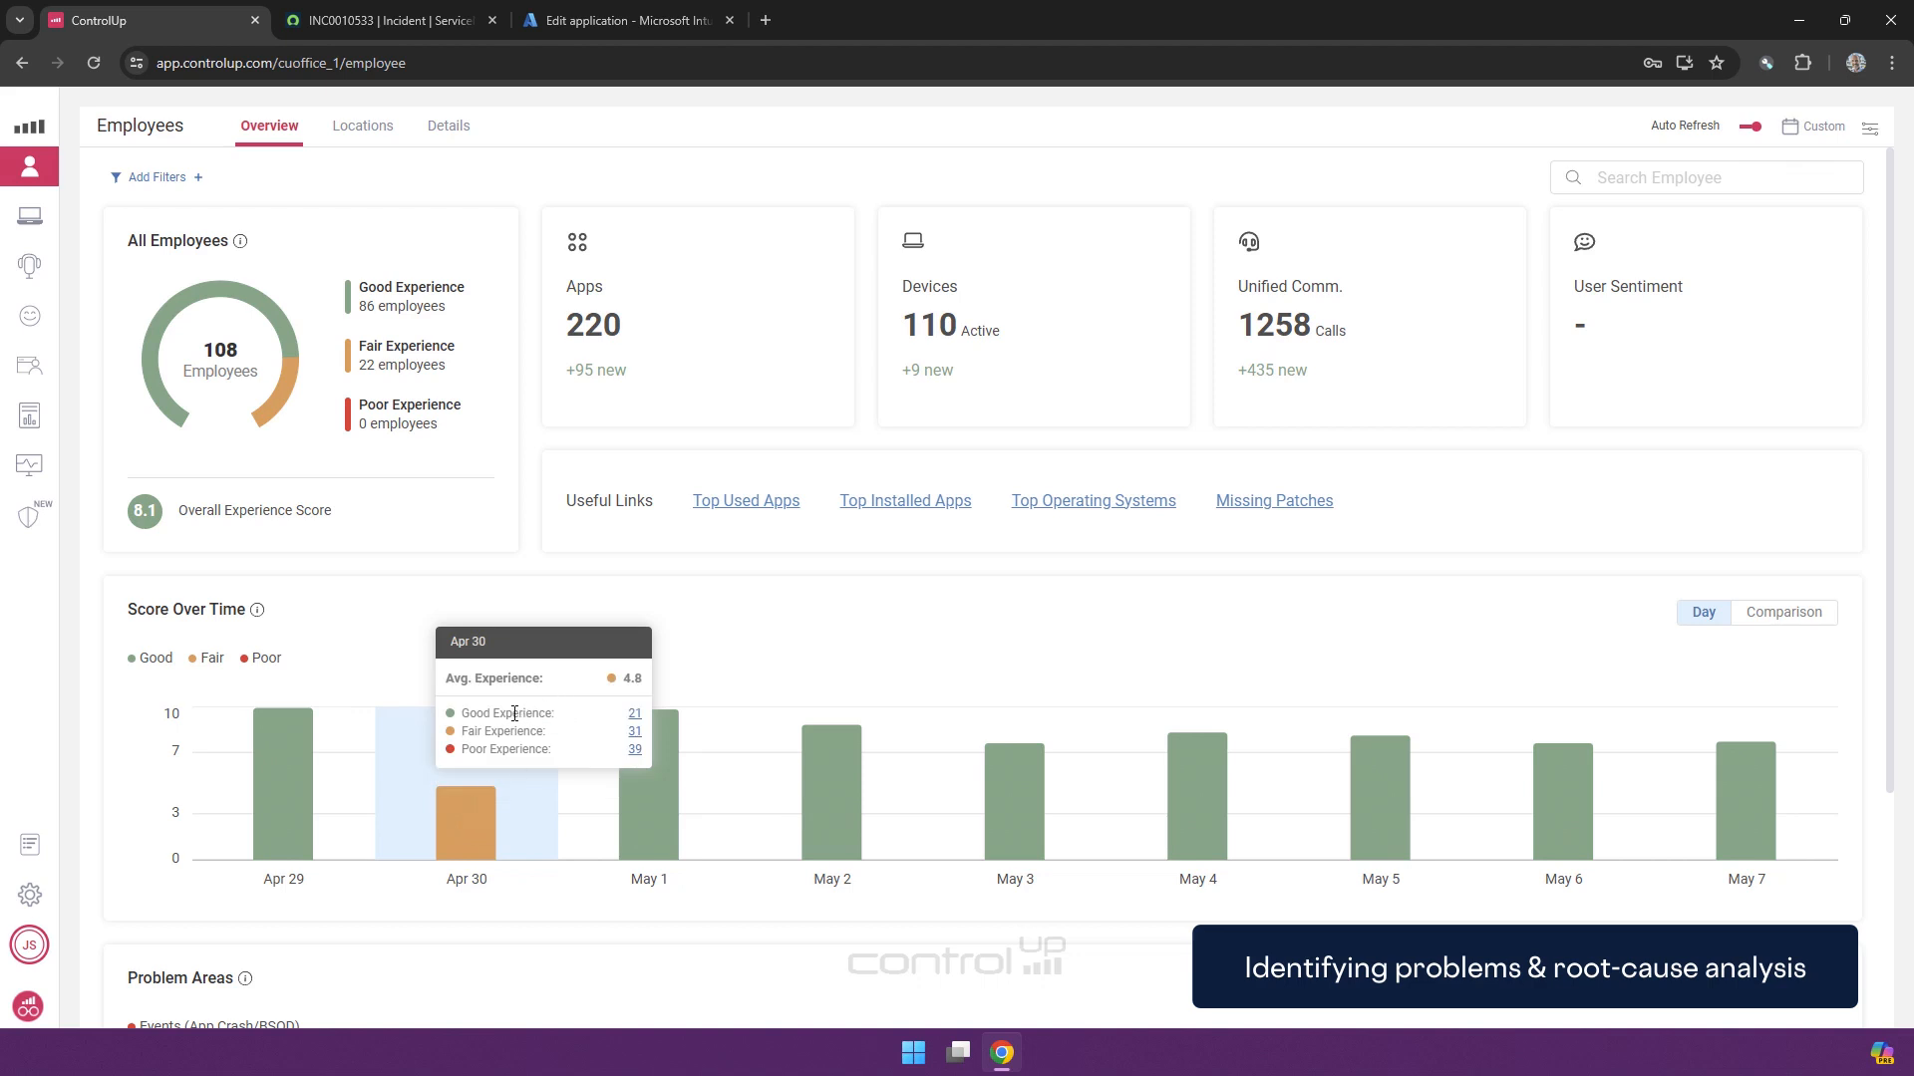
click(635, 750)
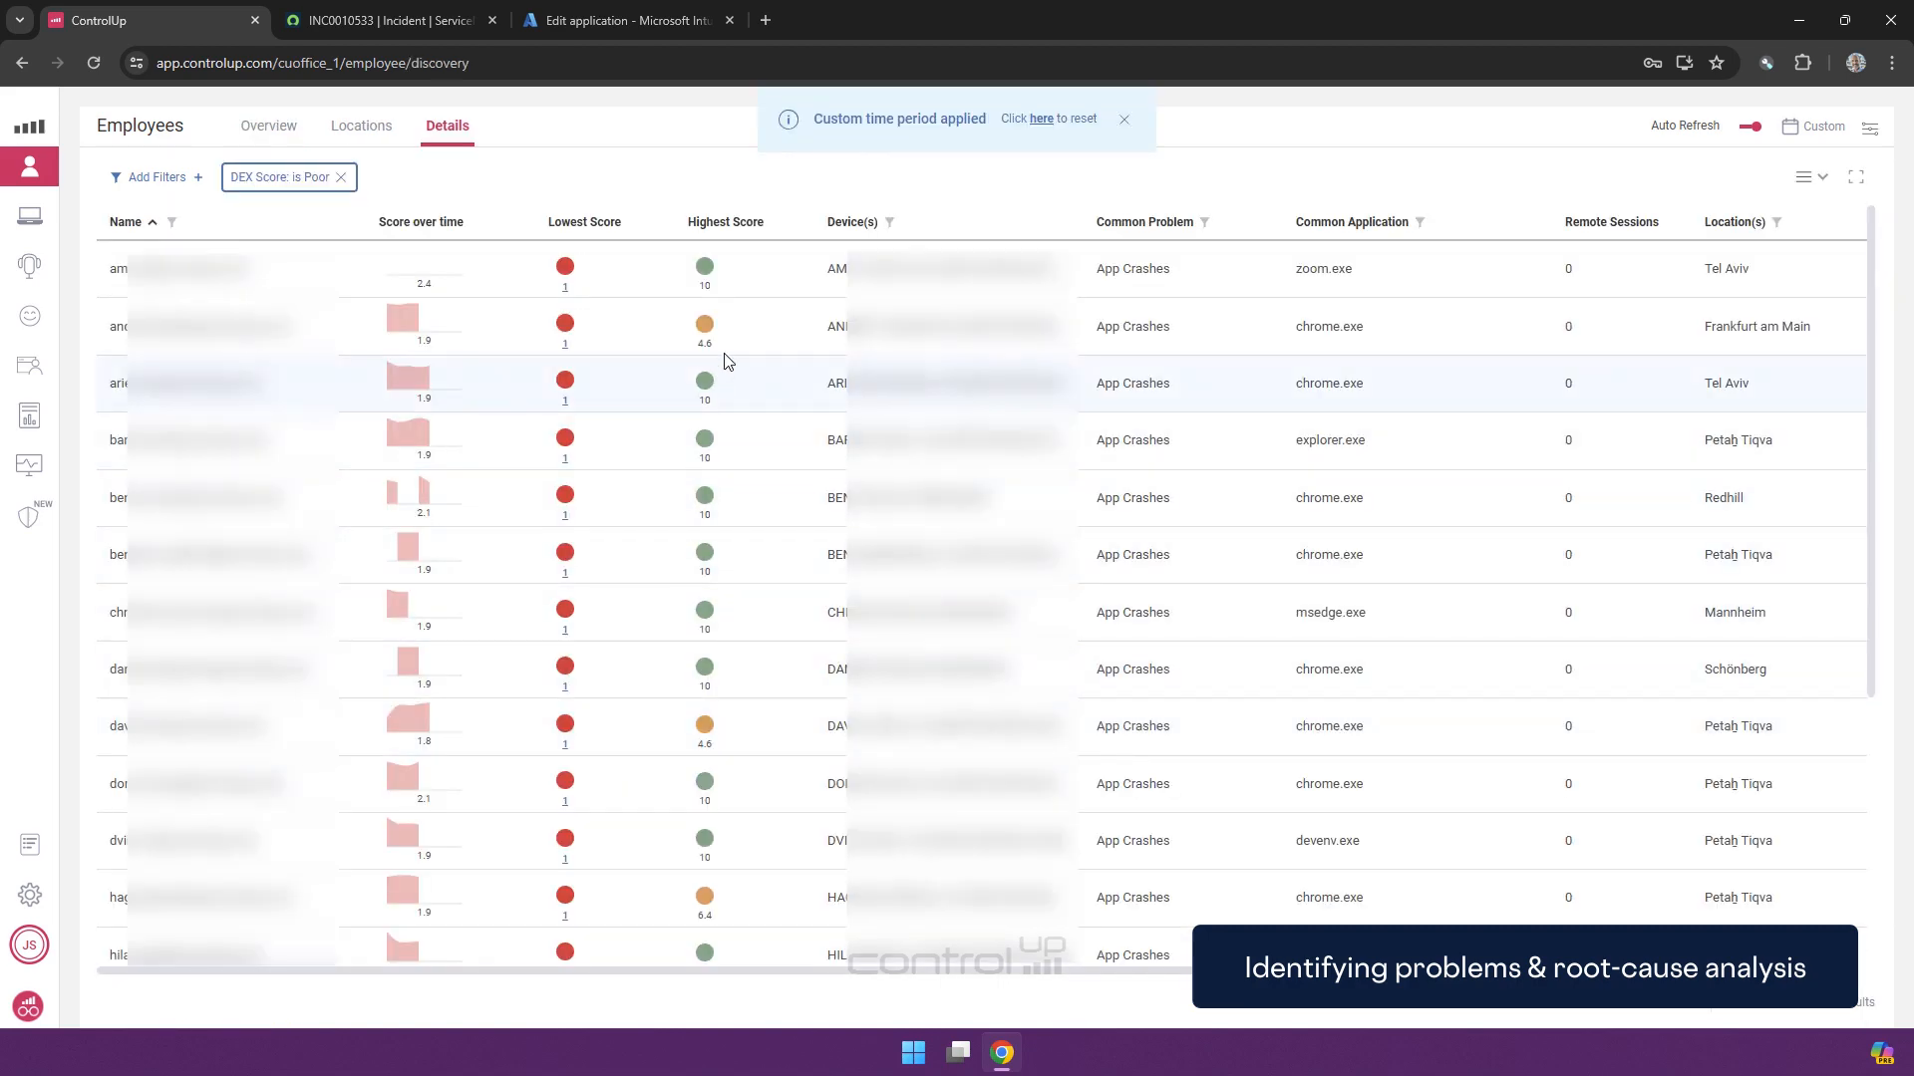
scroll(725, 488, down, 1)
scroll(725, 488, up, 1)
Step: Remove the poor DEX Score filter and return to the Employees overview with the custom time period reset
click(340, 177)
click(270, 127)
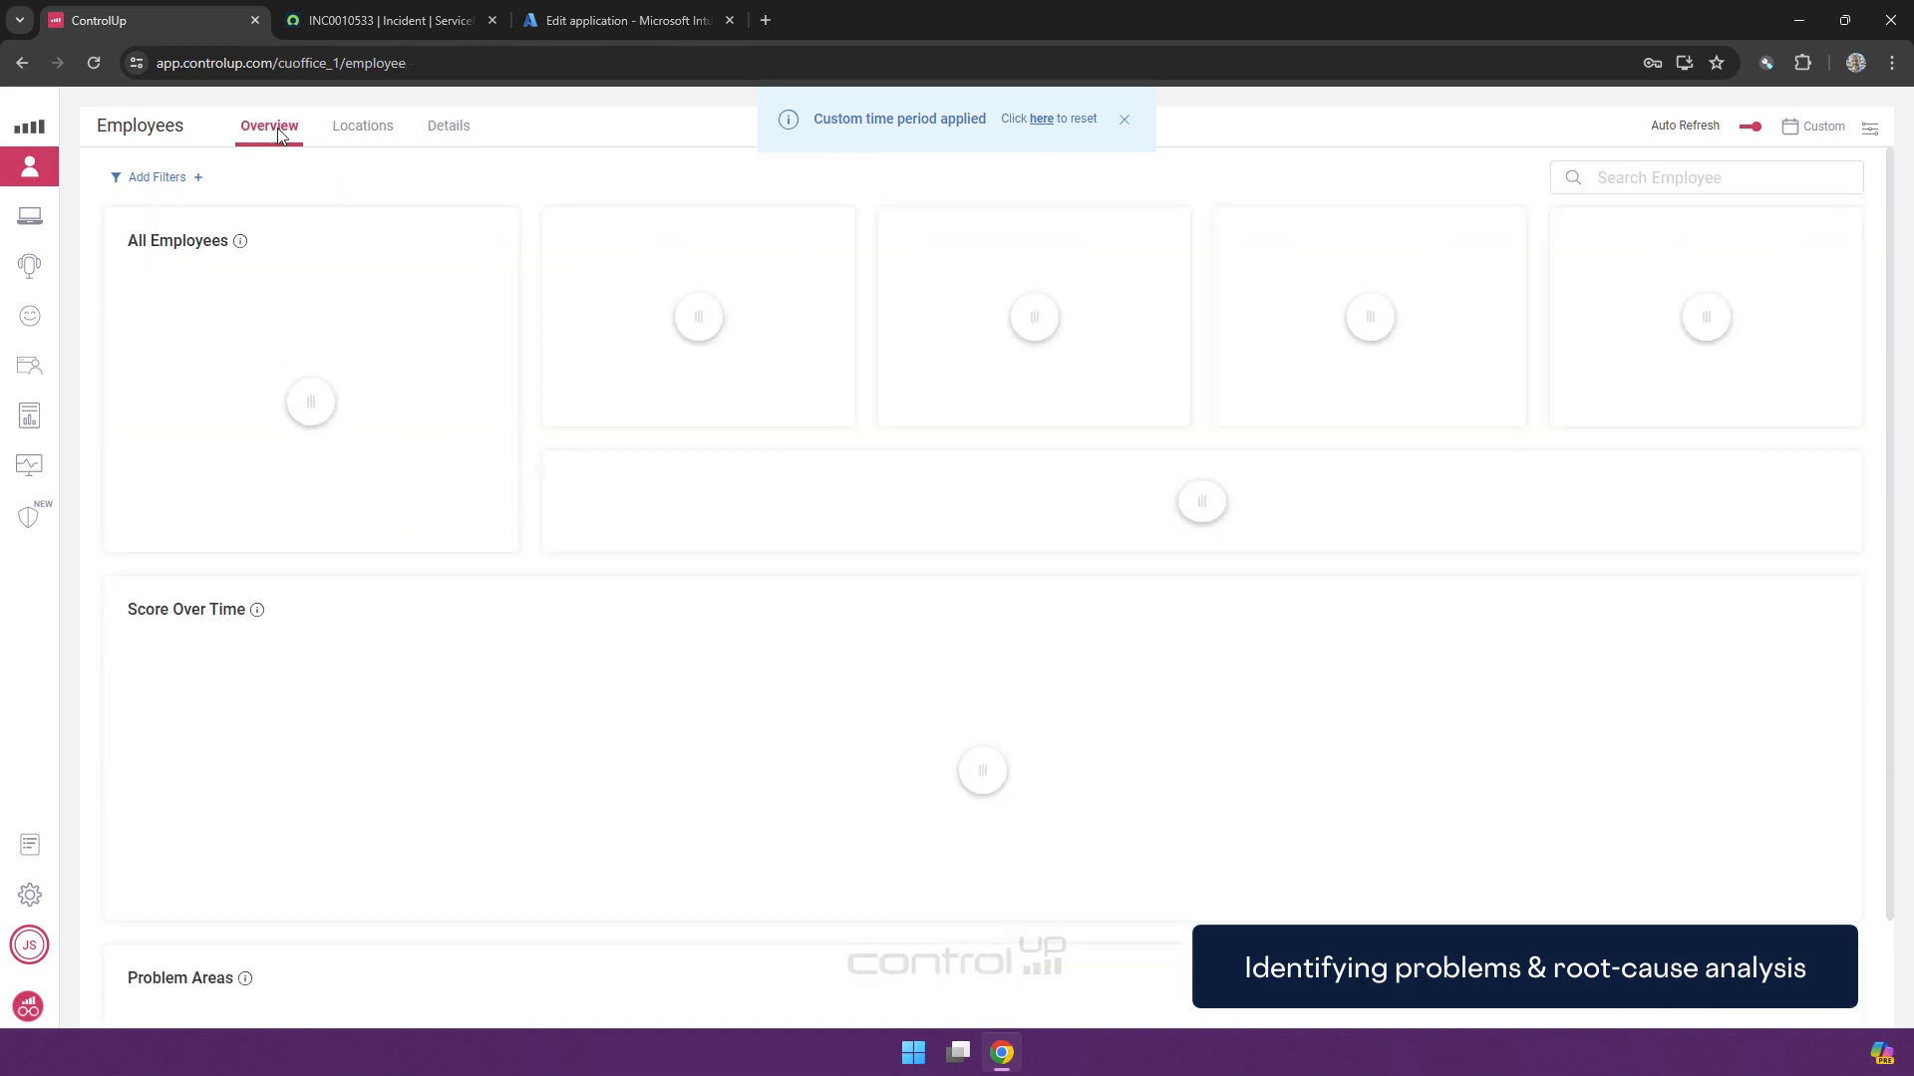
click(1039, 120)
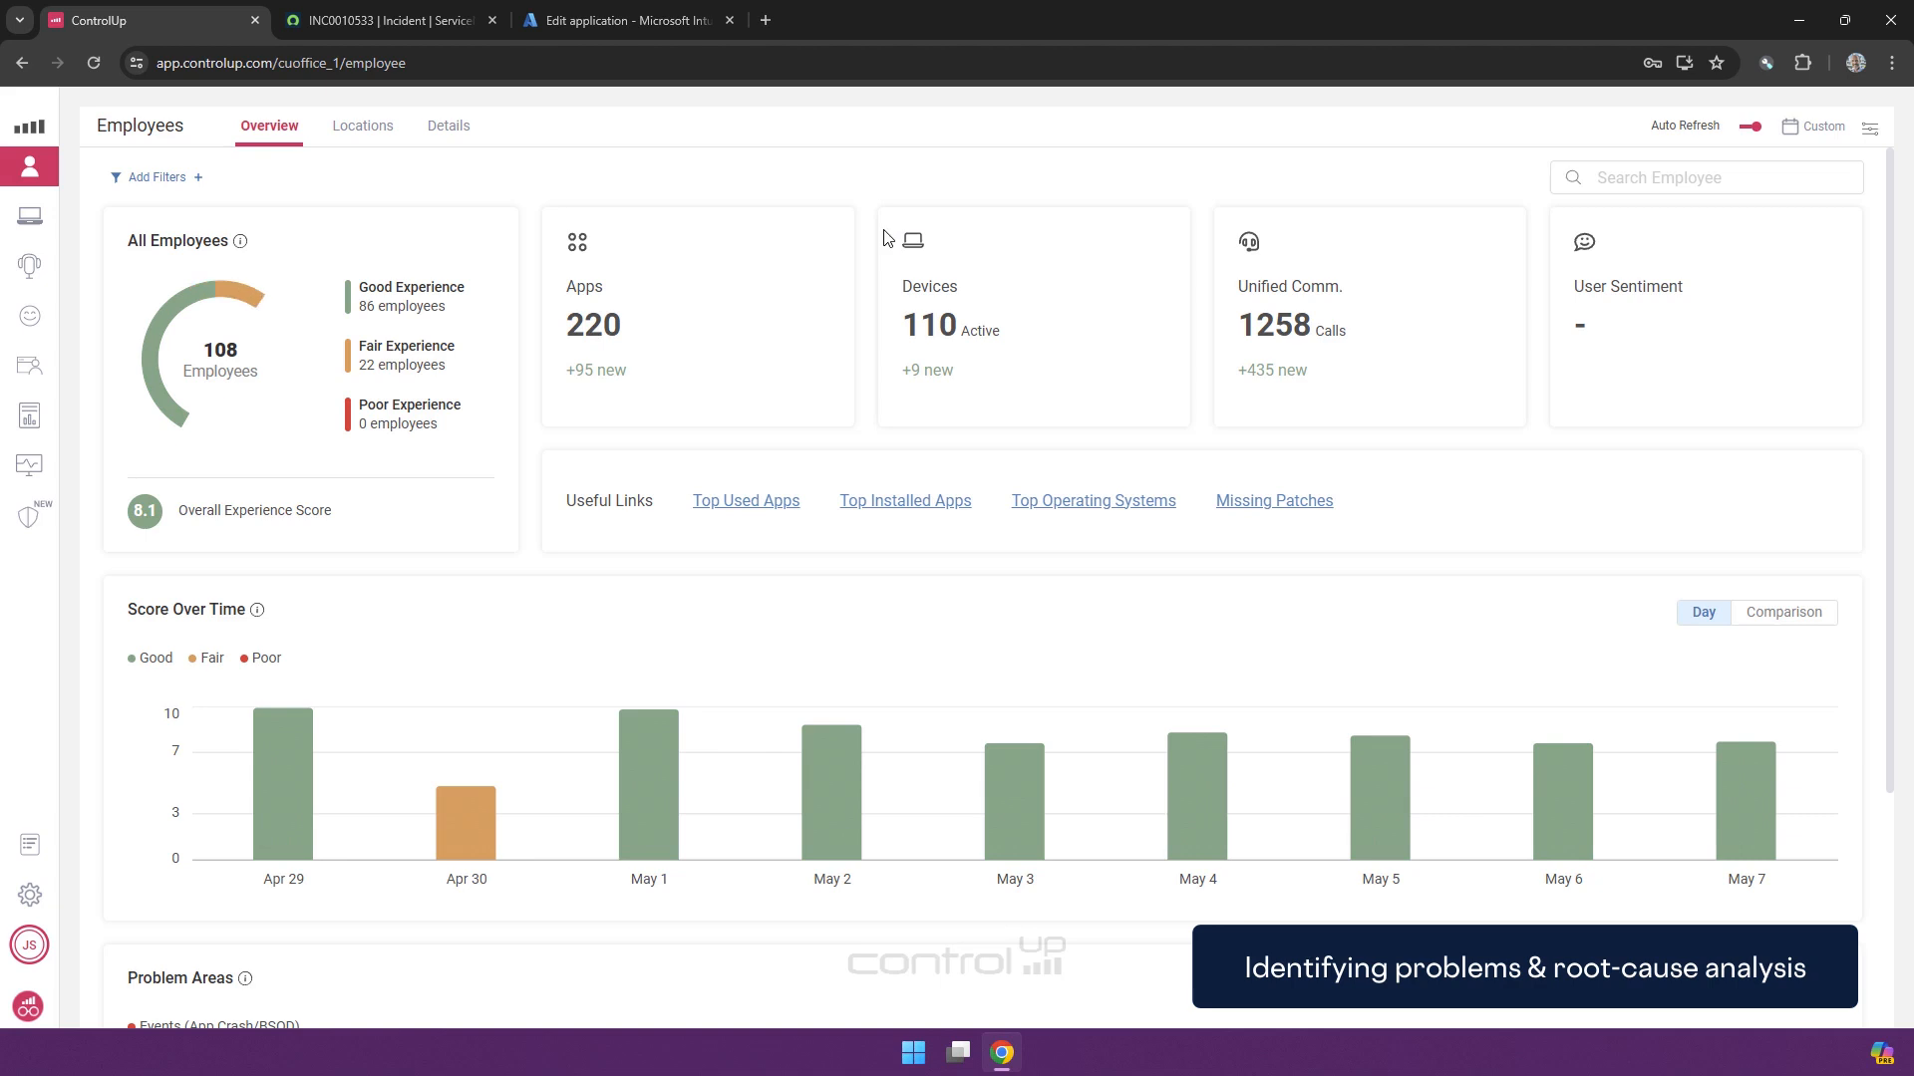
Step: Open the Apr 30 app crash details from the Problem Areas chart
scroll(641, 419, down, 3)
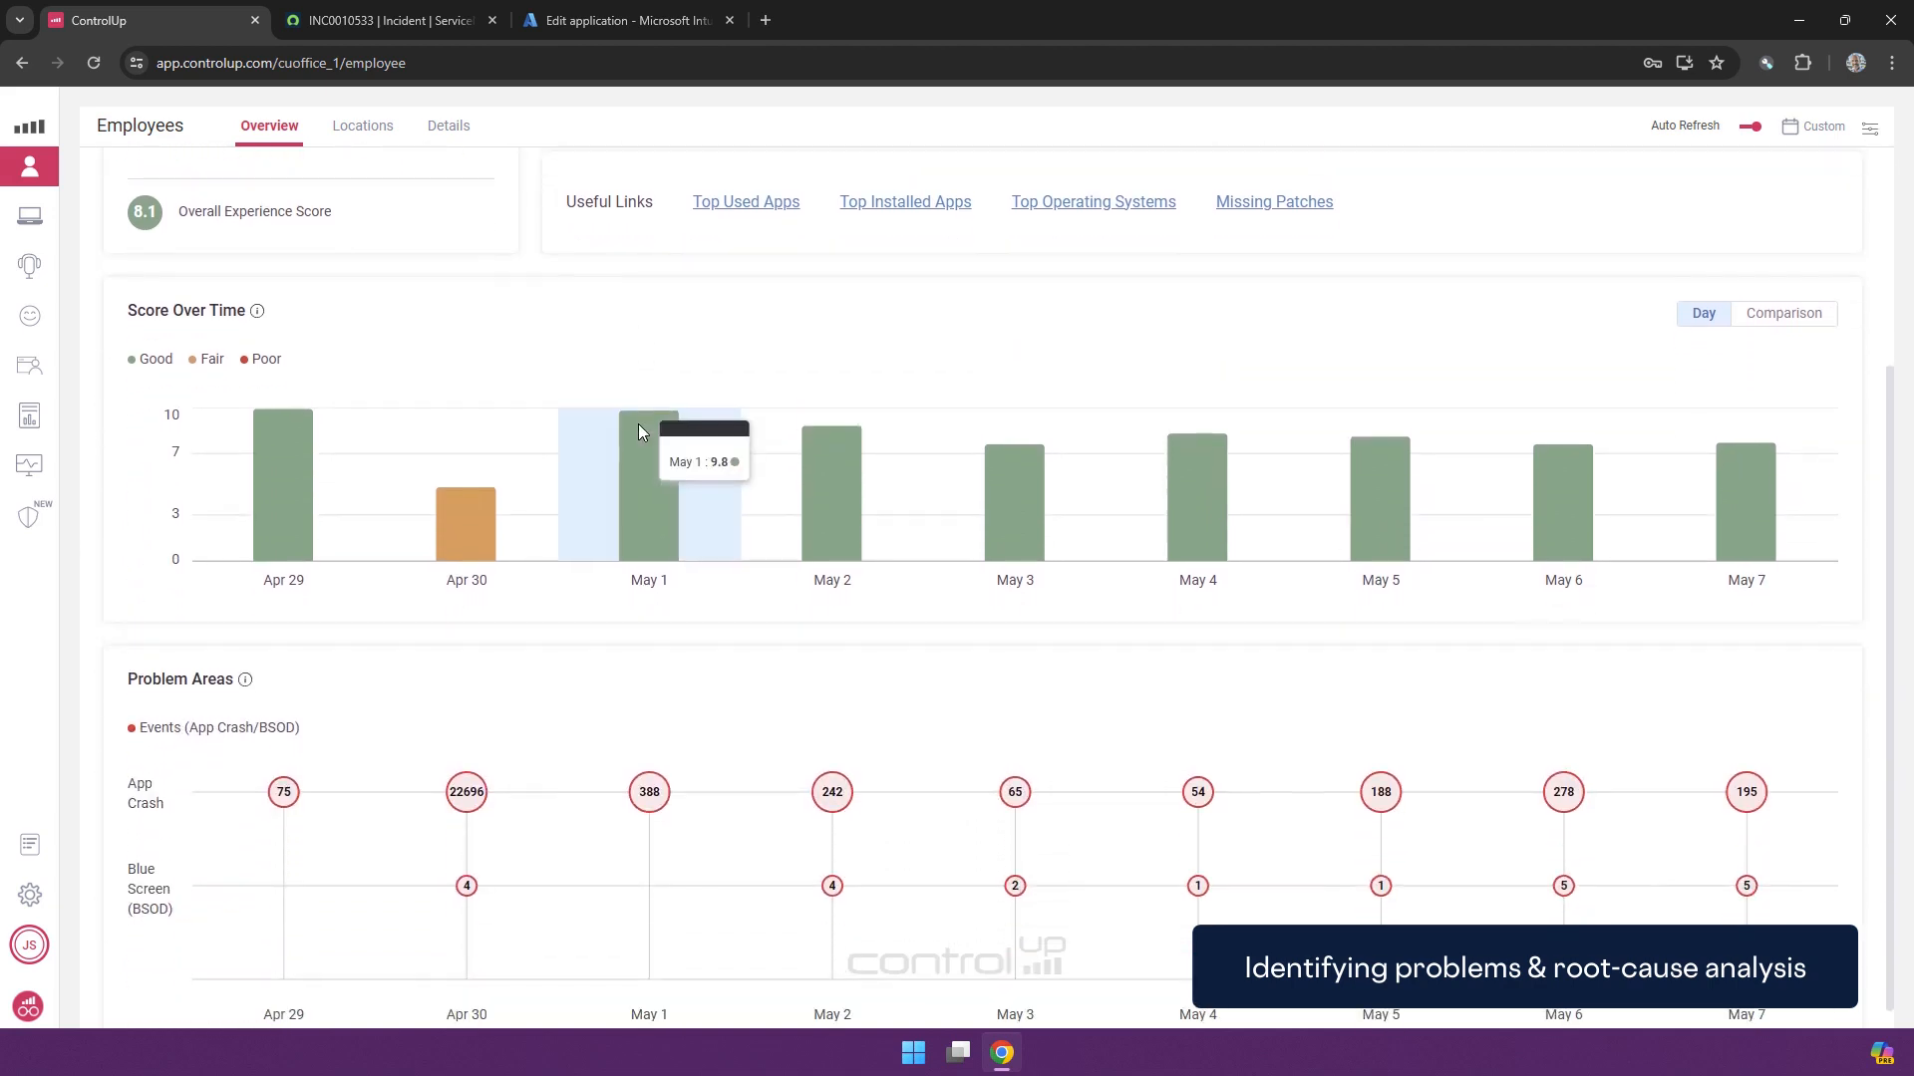
scroll(637, 431, down, 1)
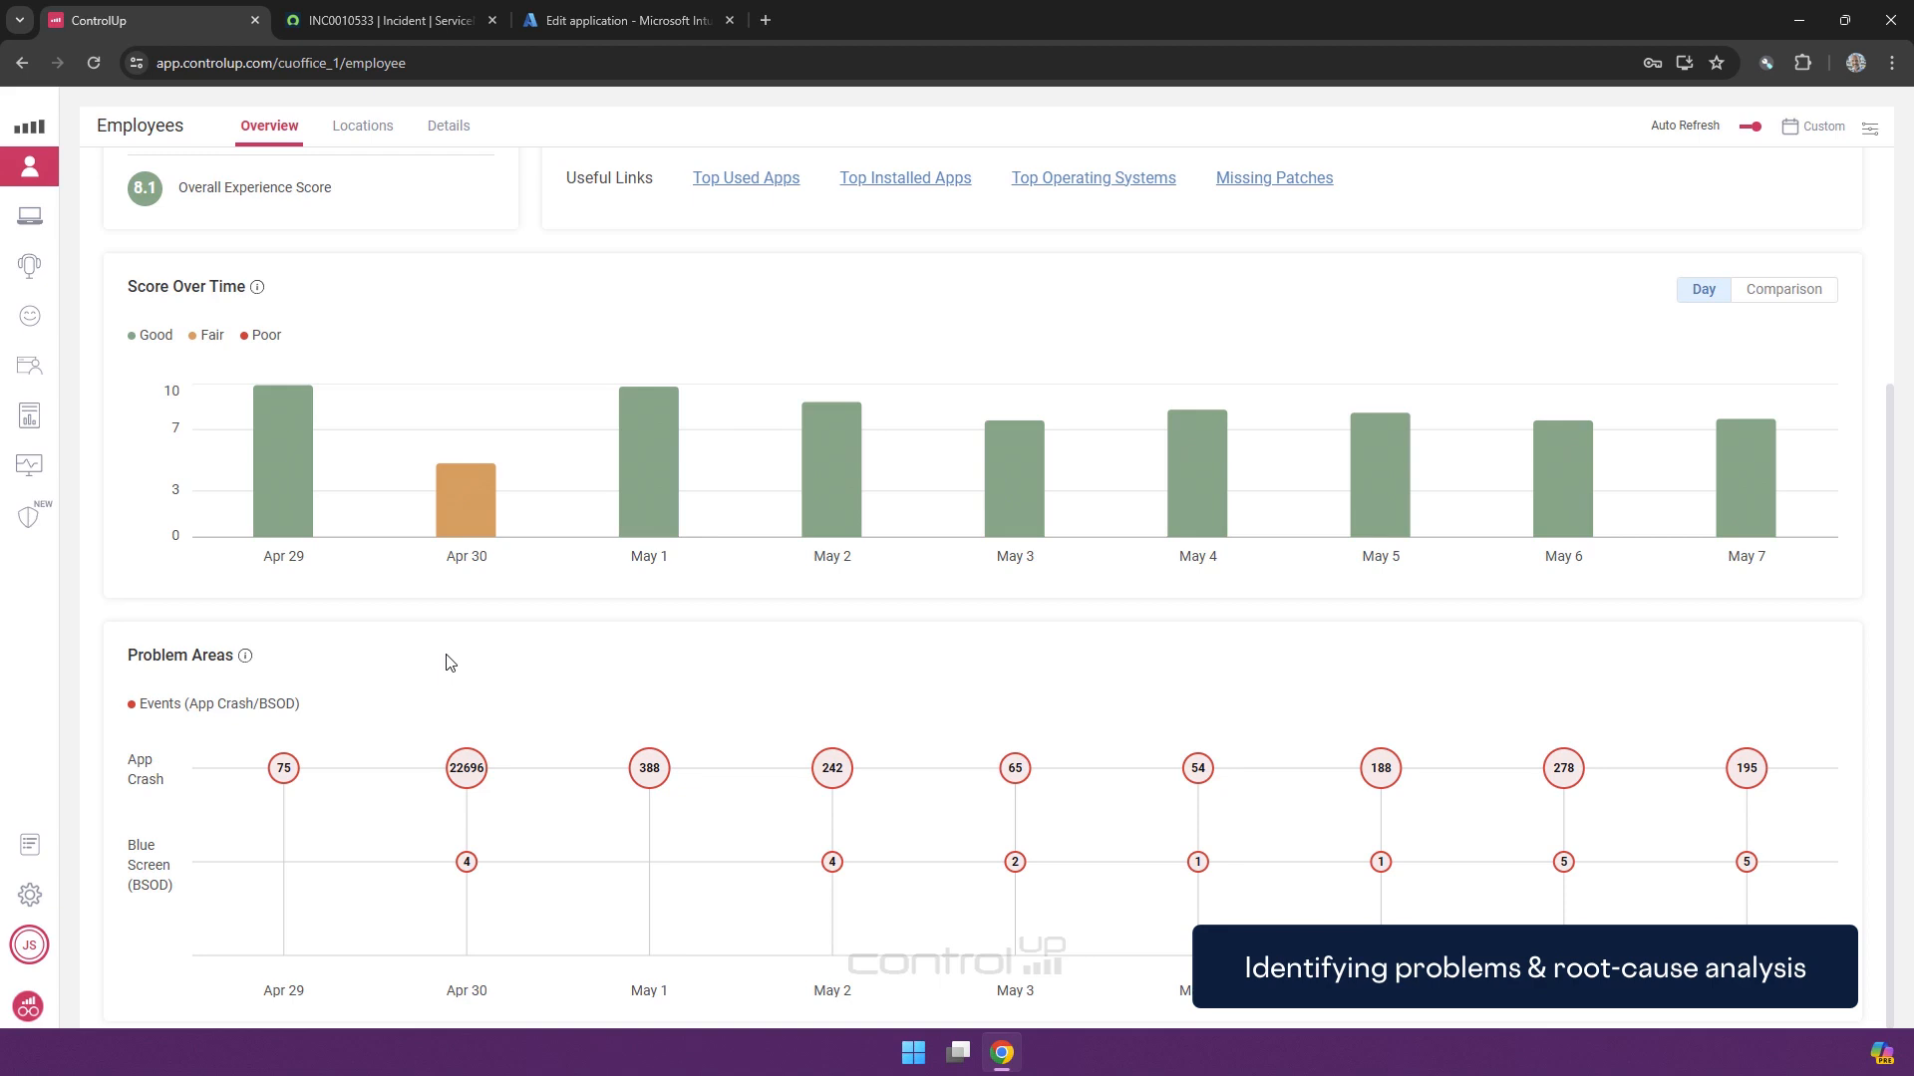
click(473, 774)
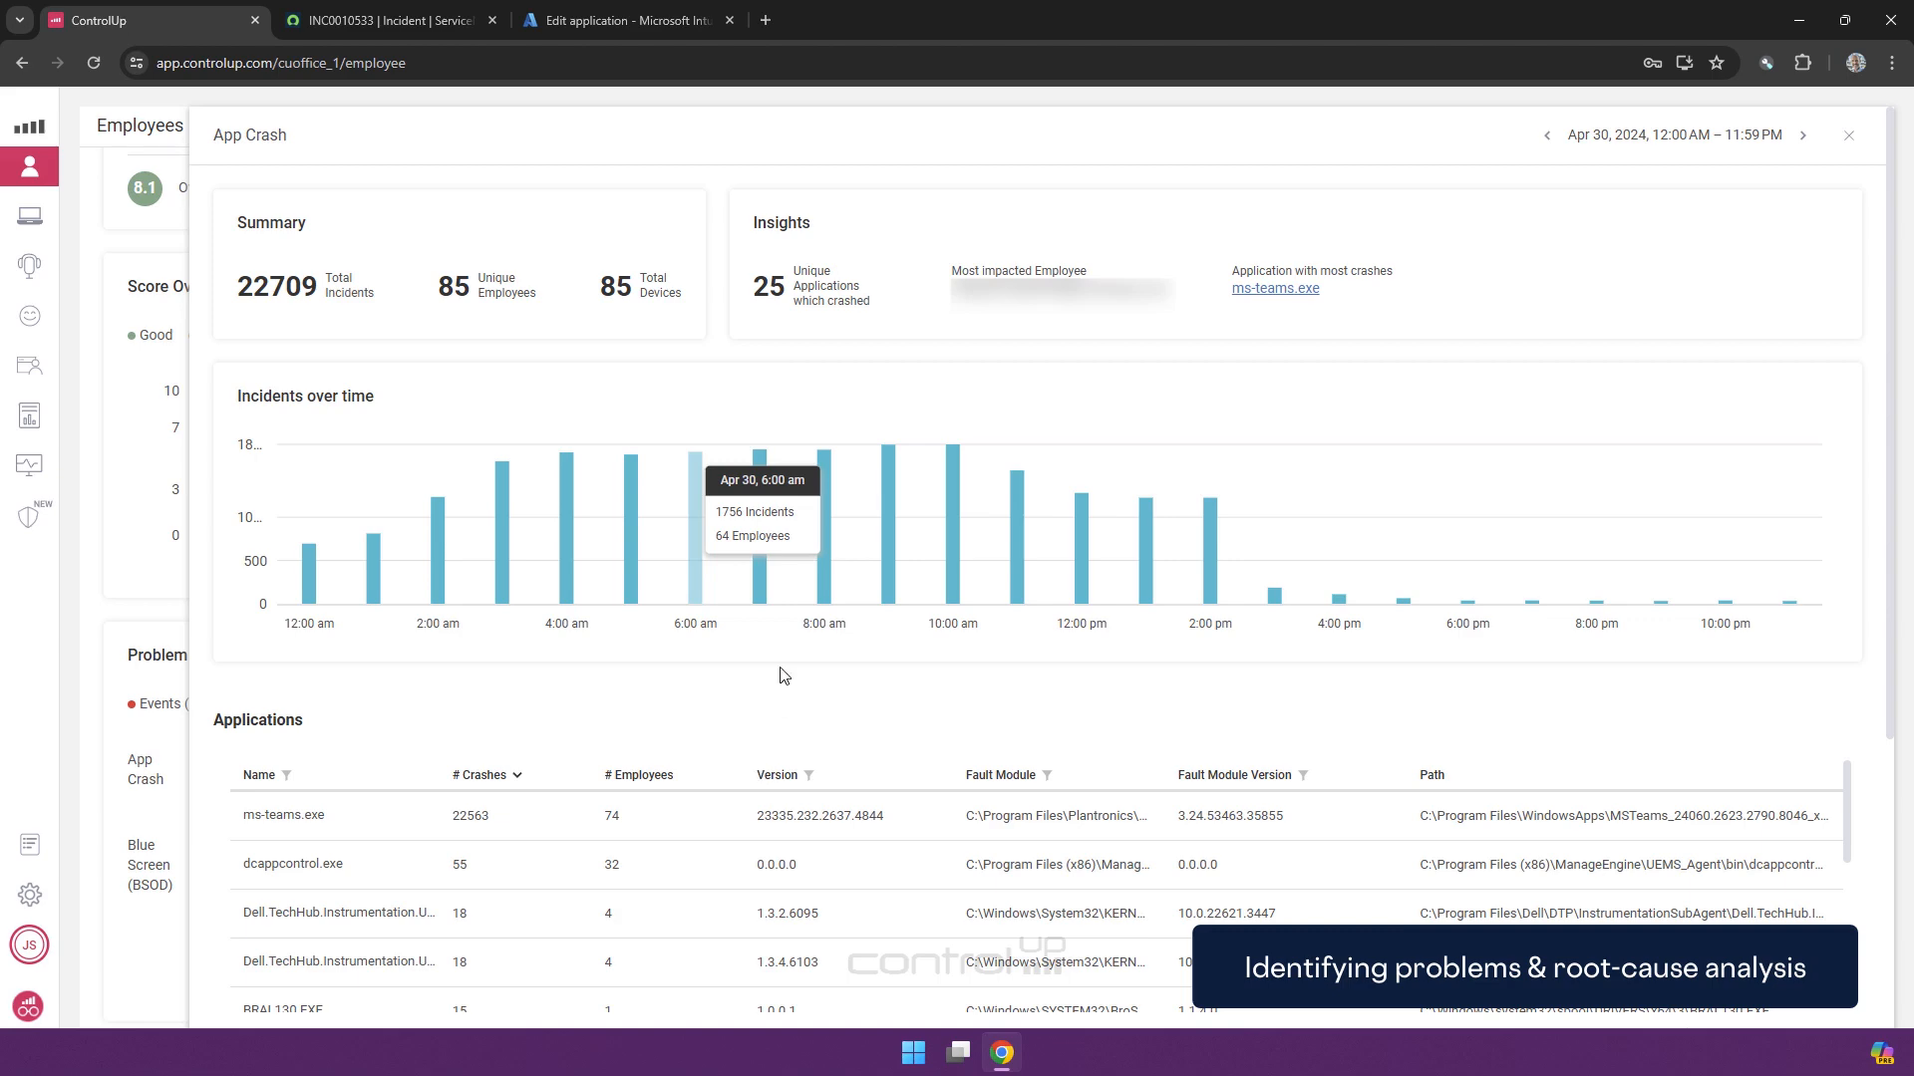
Step: Open the Windows Event Log report for the ms-teams.exe crashes in the Applications table
scroll(670, 704, down, 4)
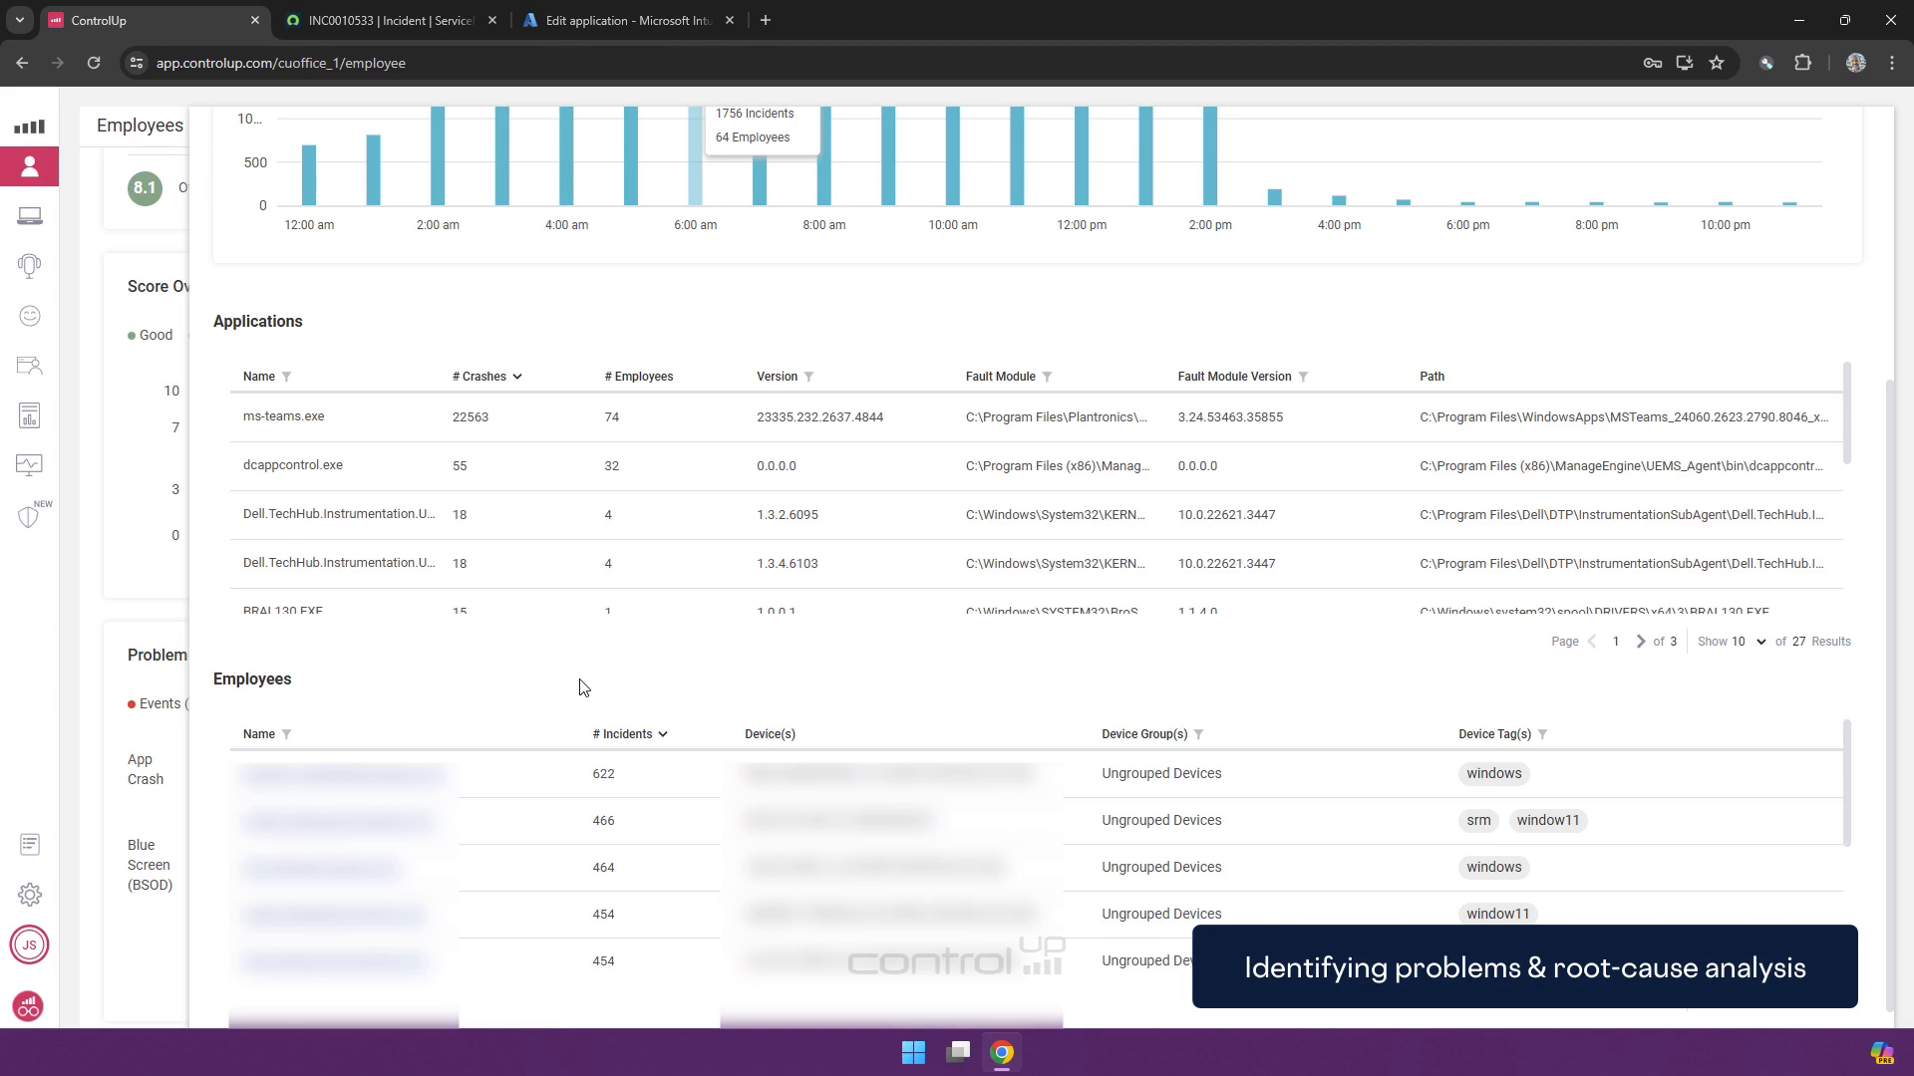
mouse_move(409, 412)
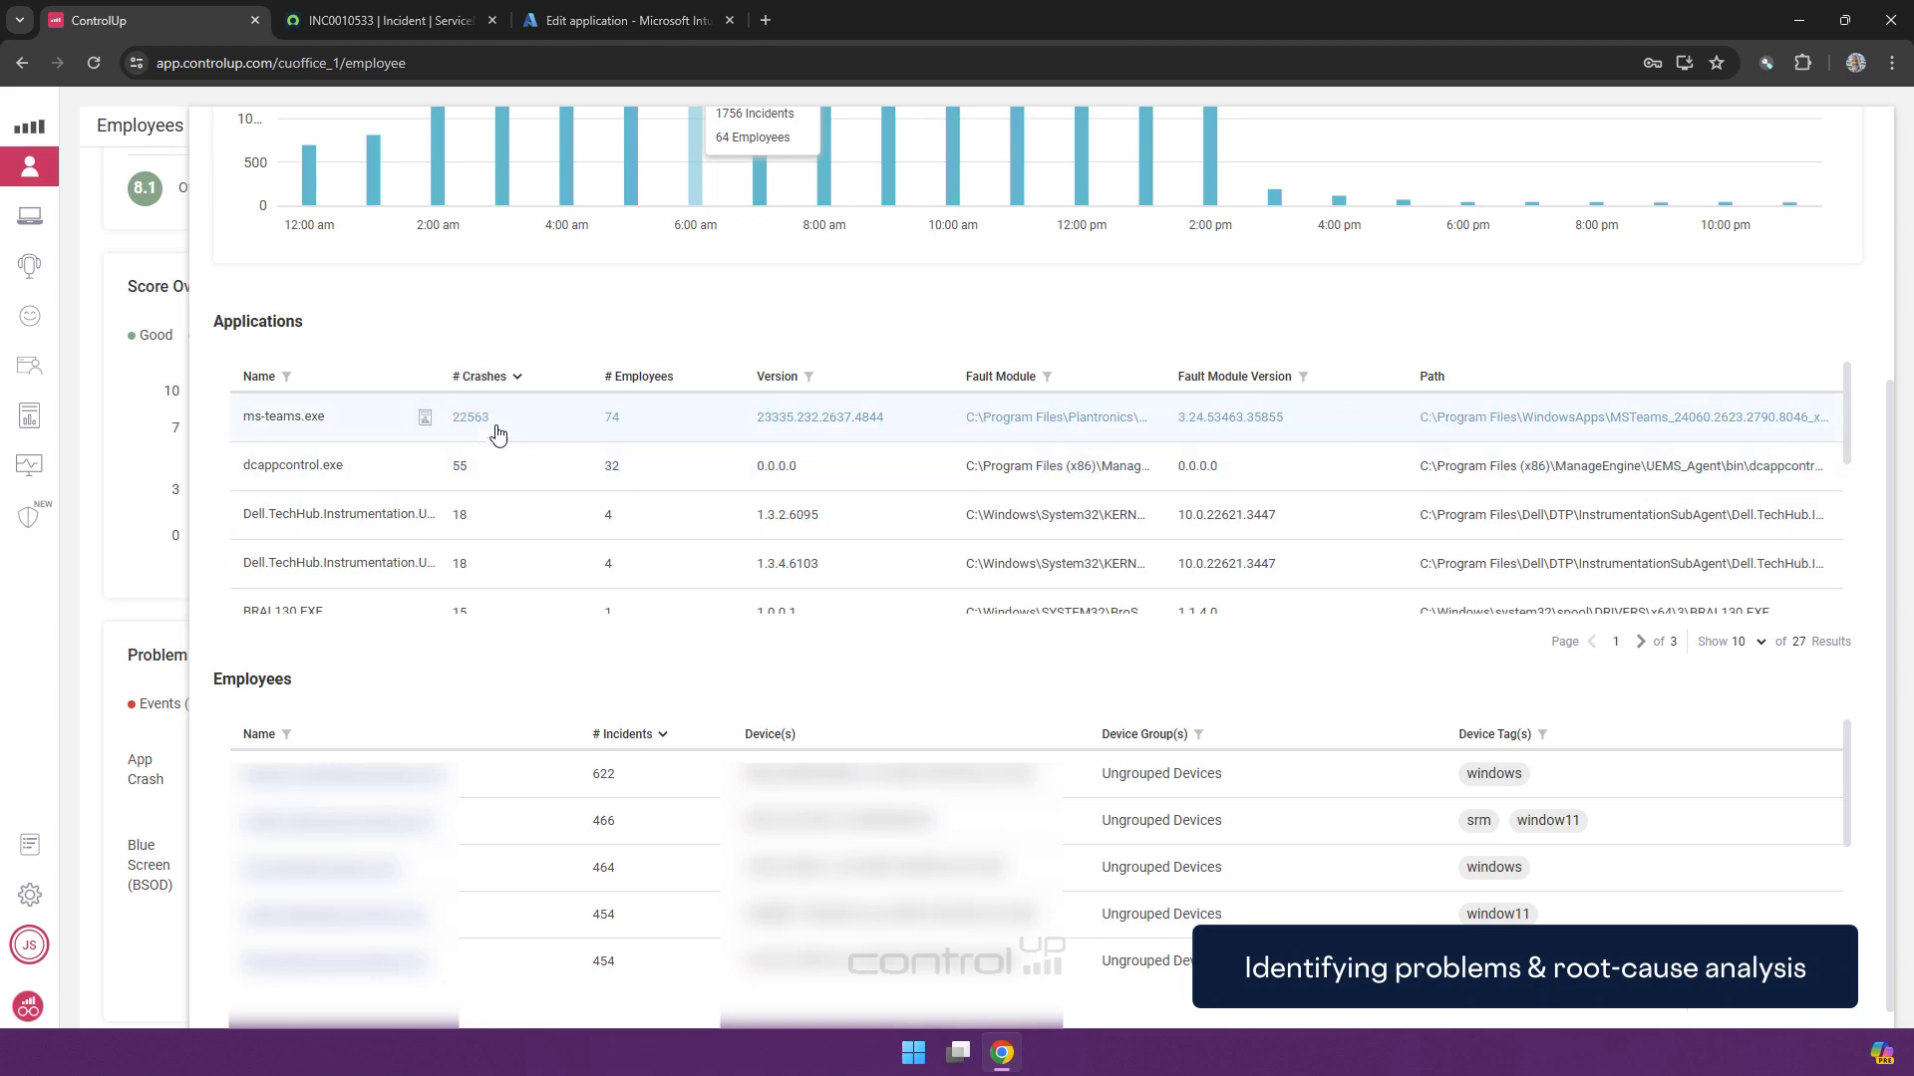
click(423, 418)
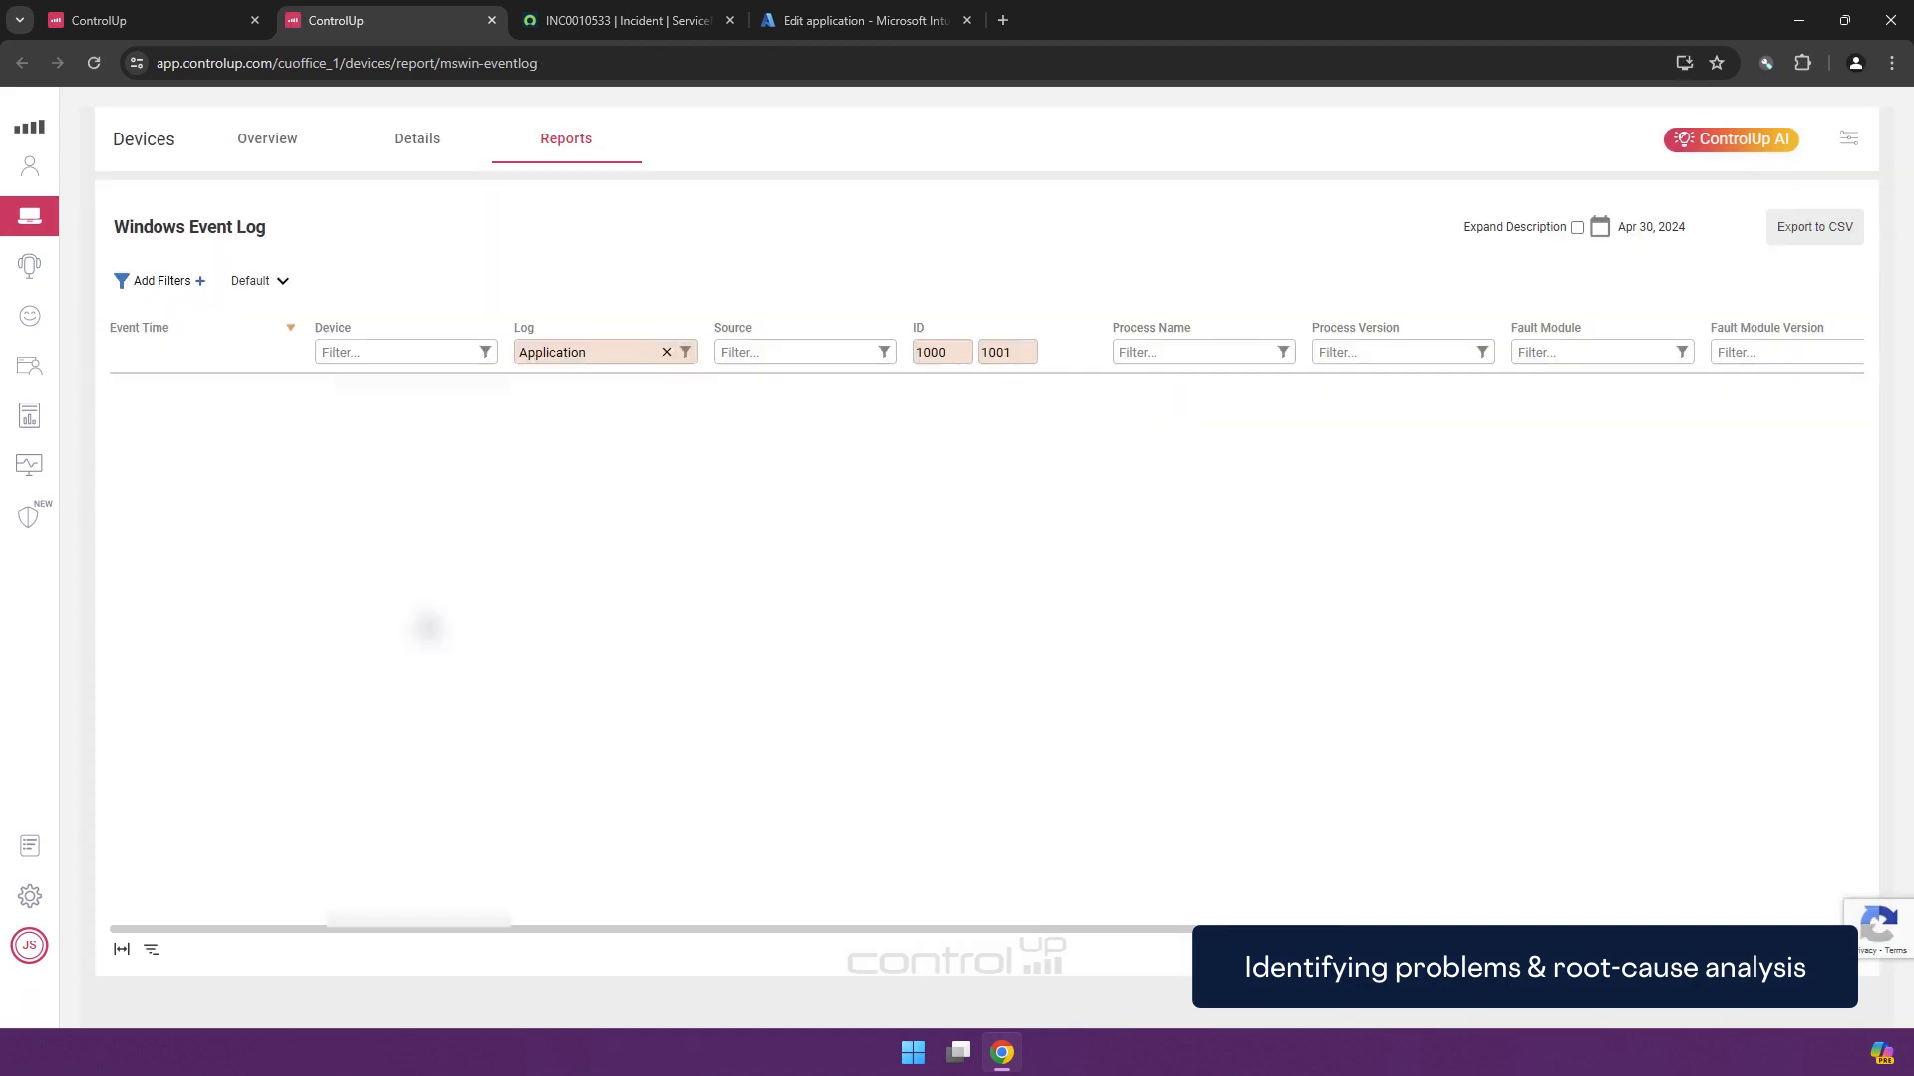
Step: Expand the event descriptions in the log and examine the faulting module details of the ms-teams.exe crashes
scroll(1134, 650, down, 4)
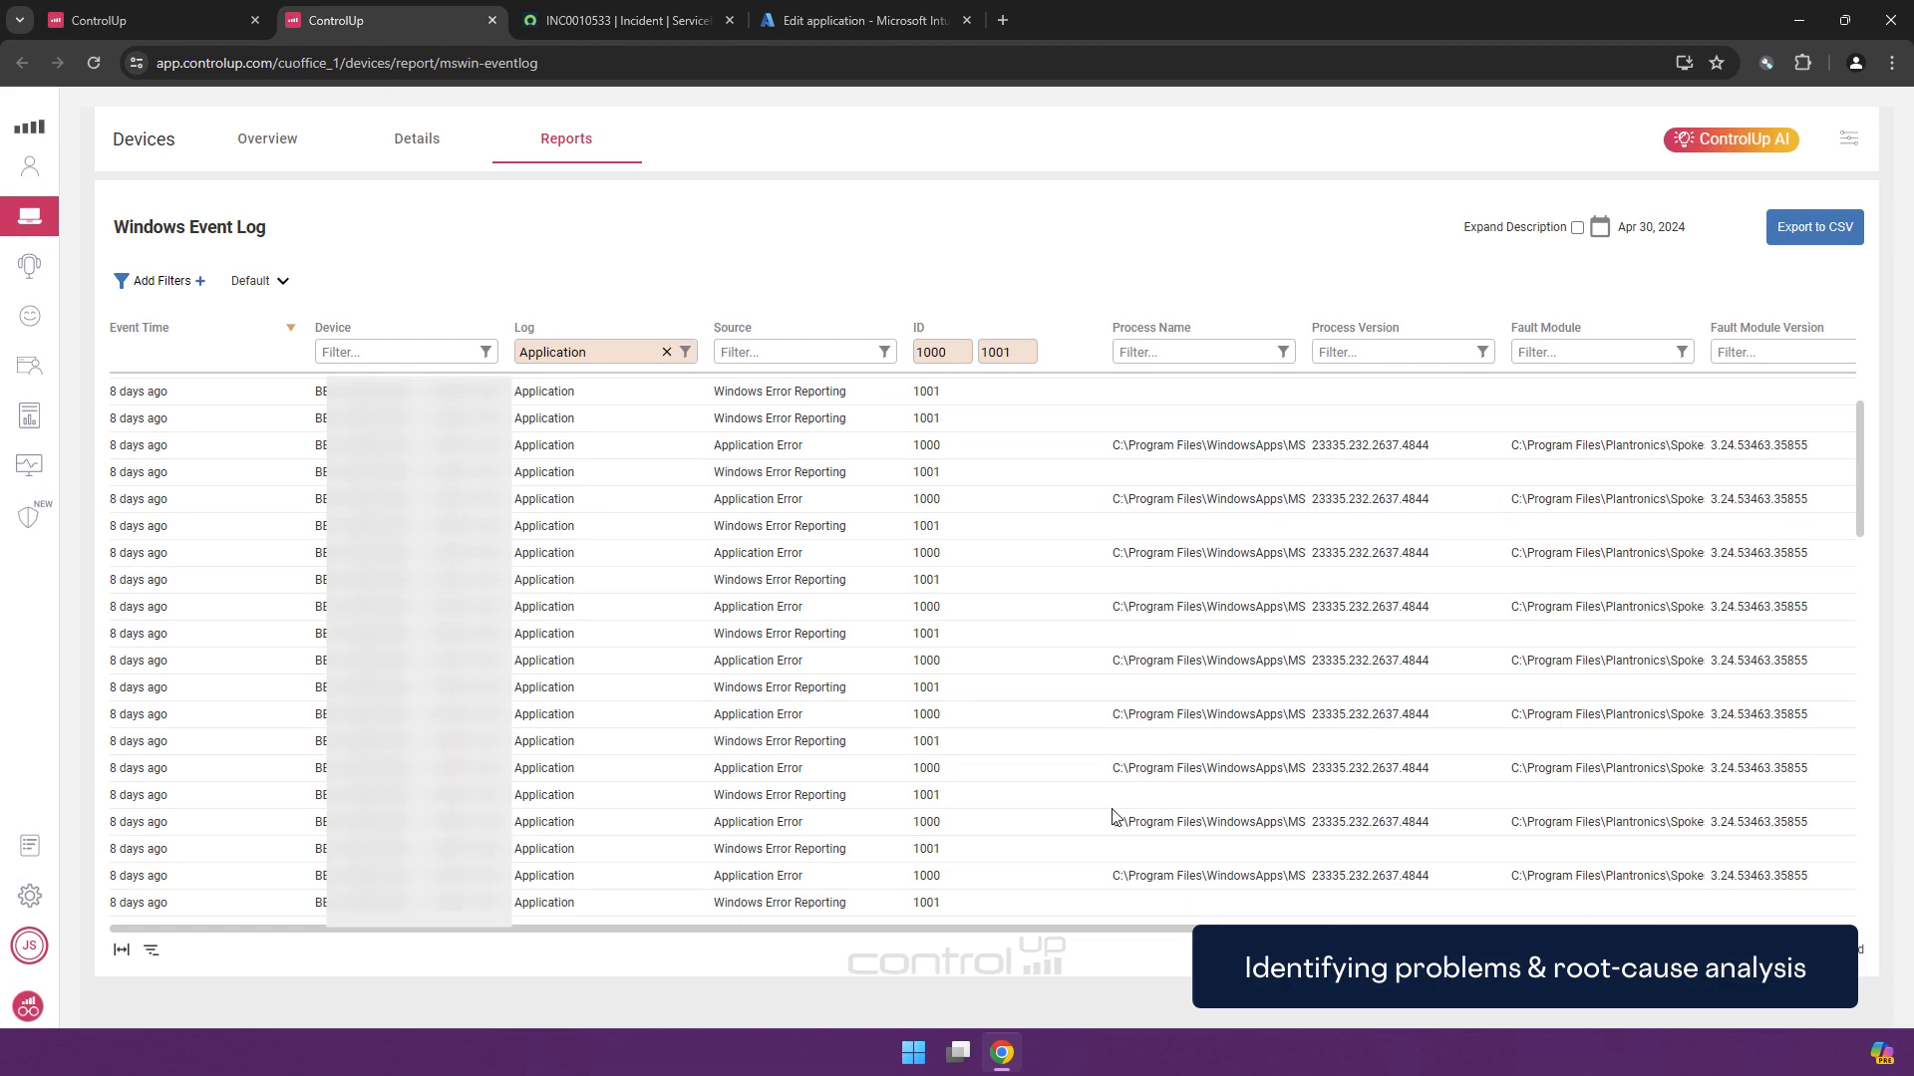
drag(1042, 933, 1567, 933)
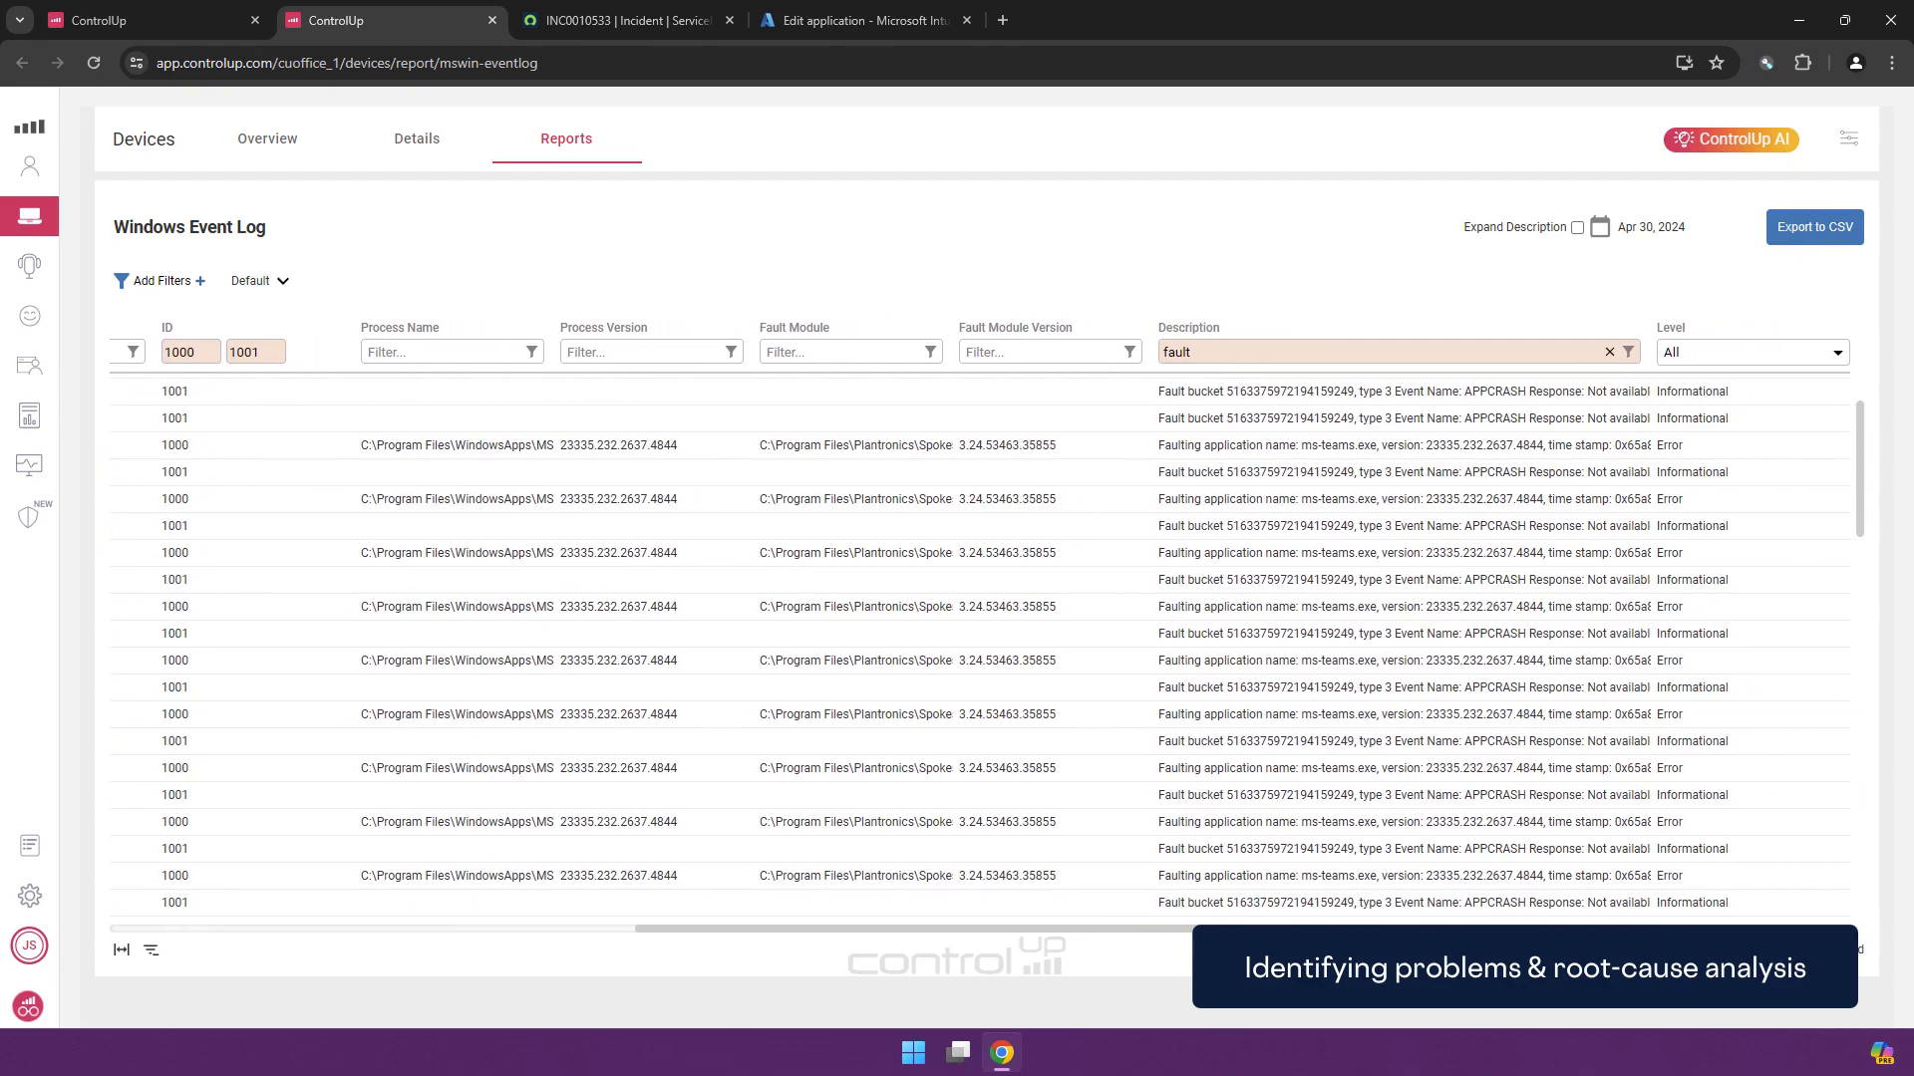
click(1576, 228)
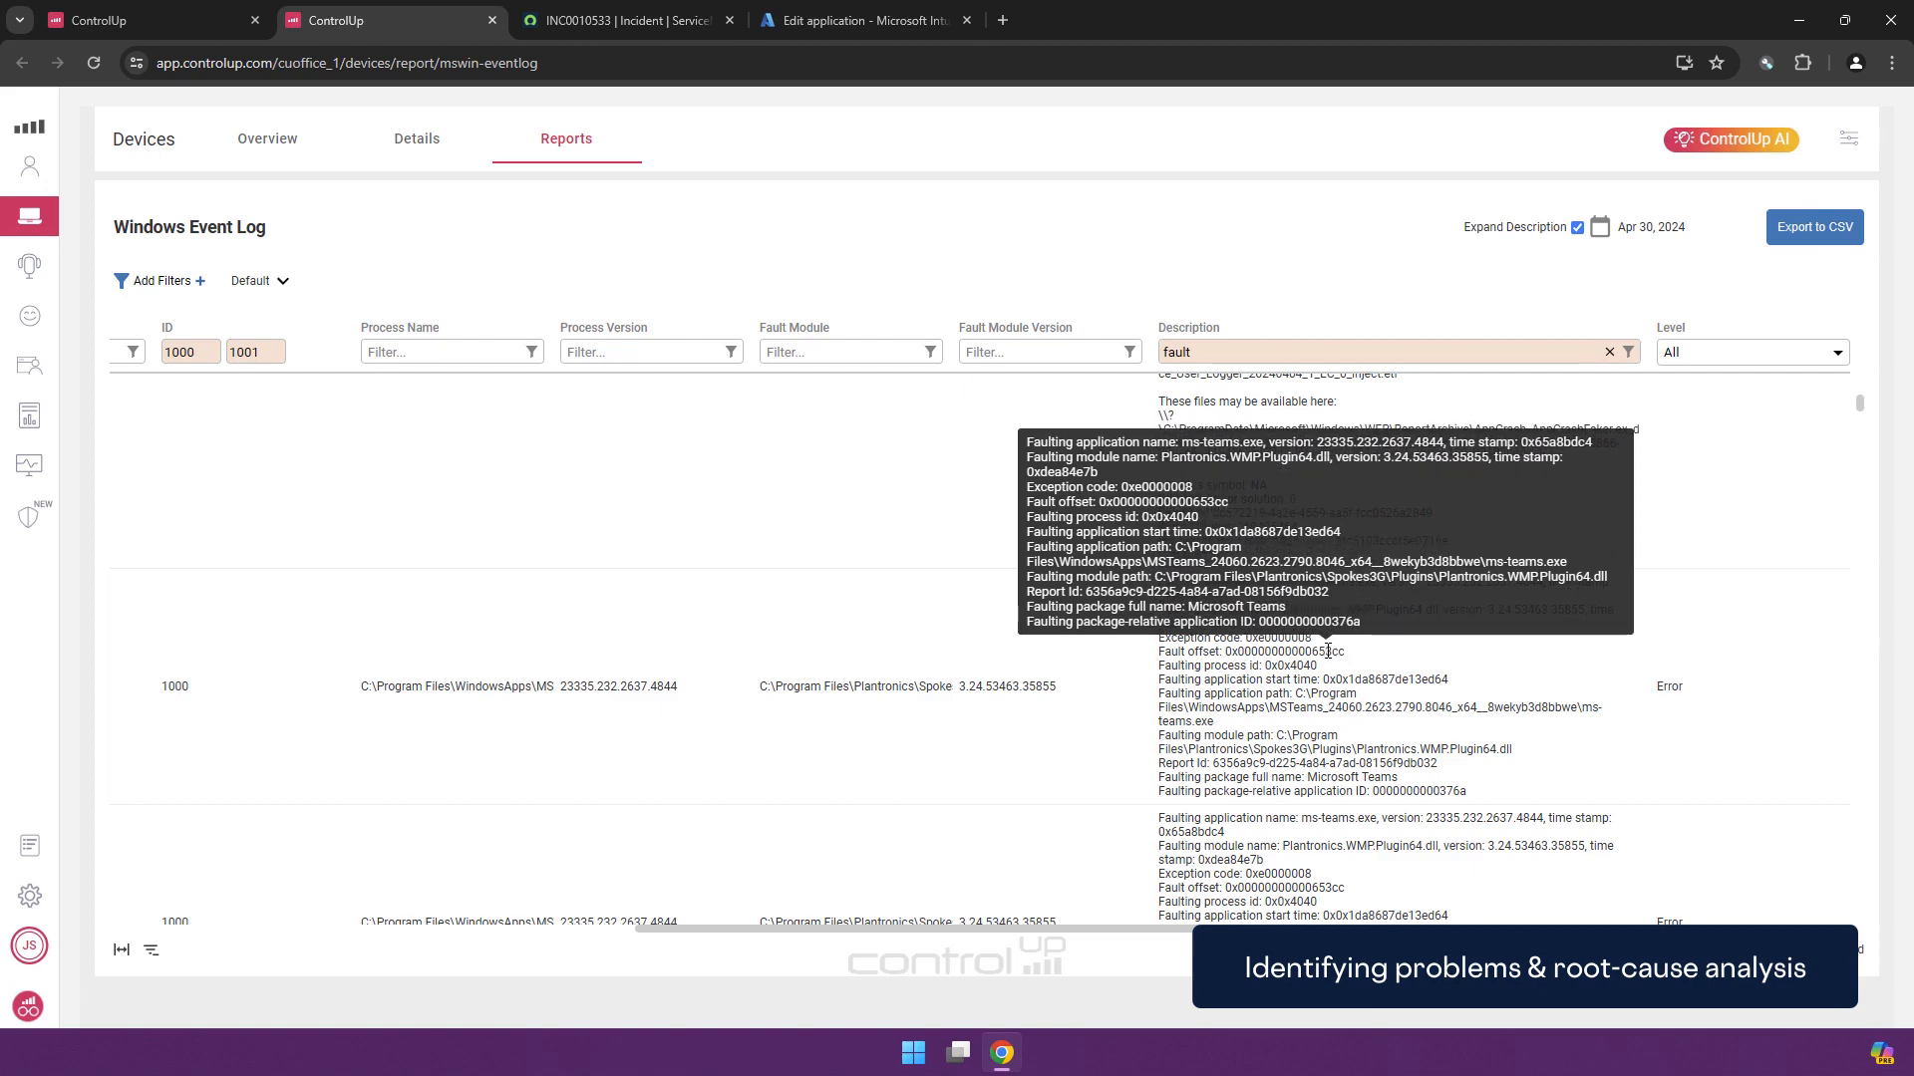
scroll(1320, 652, up, 1)
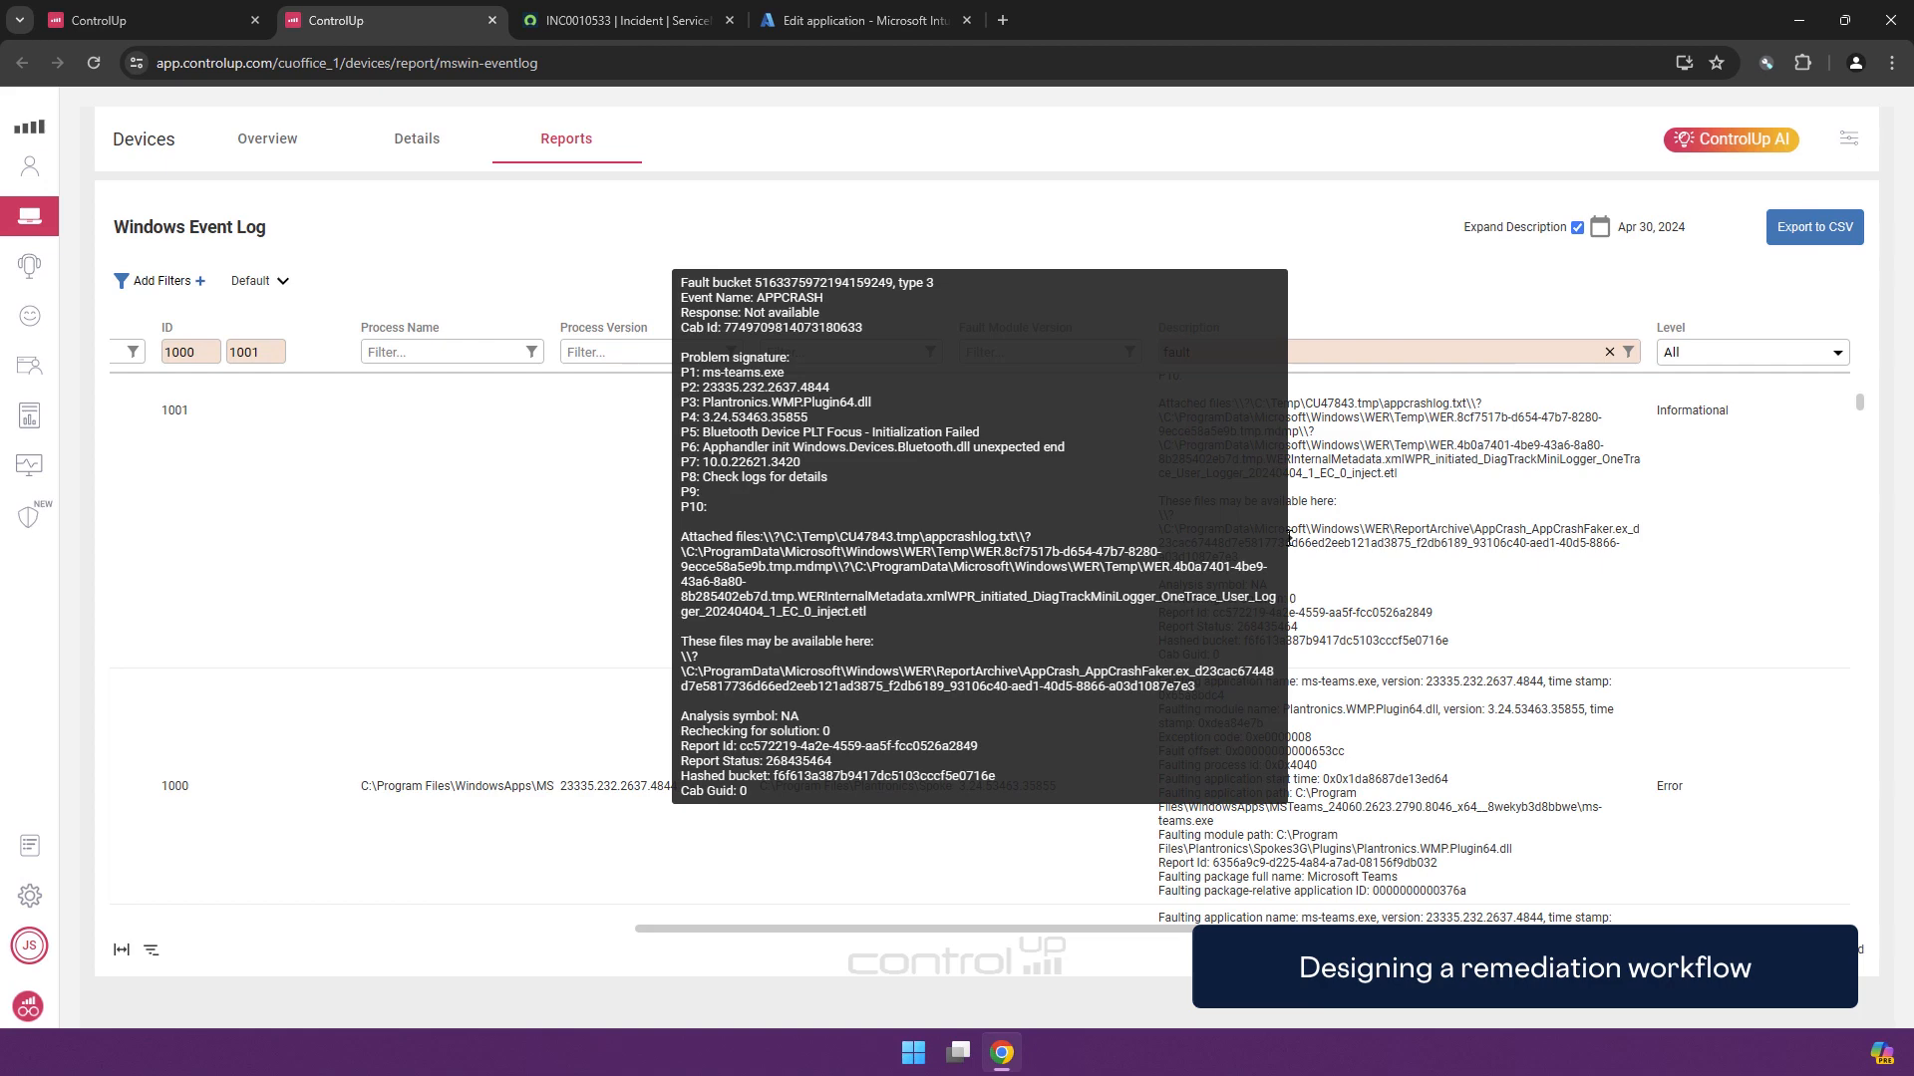
Step: Open the Scripts page in the device configuration
click(1847, 139)
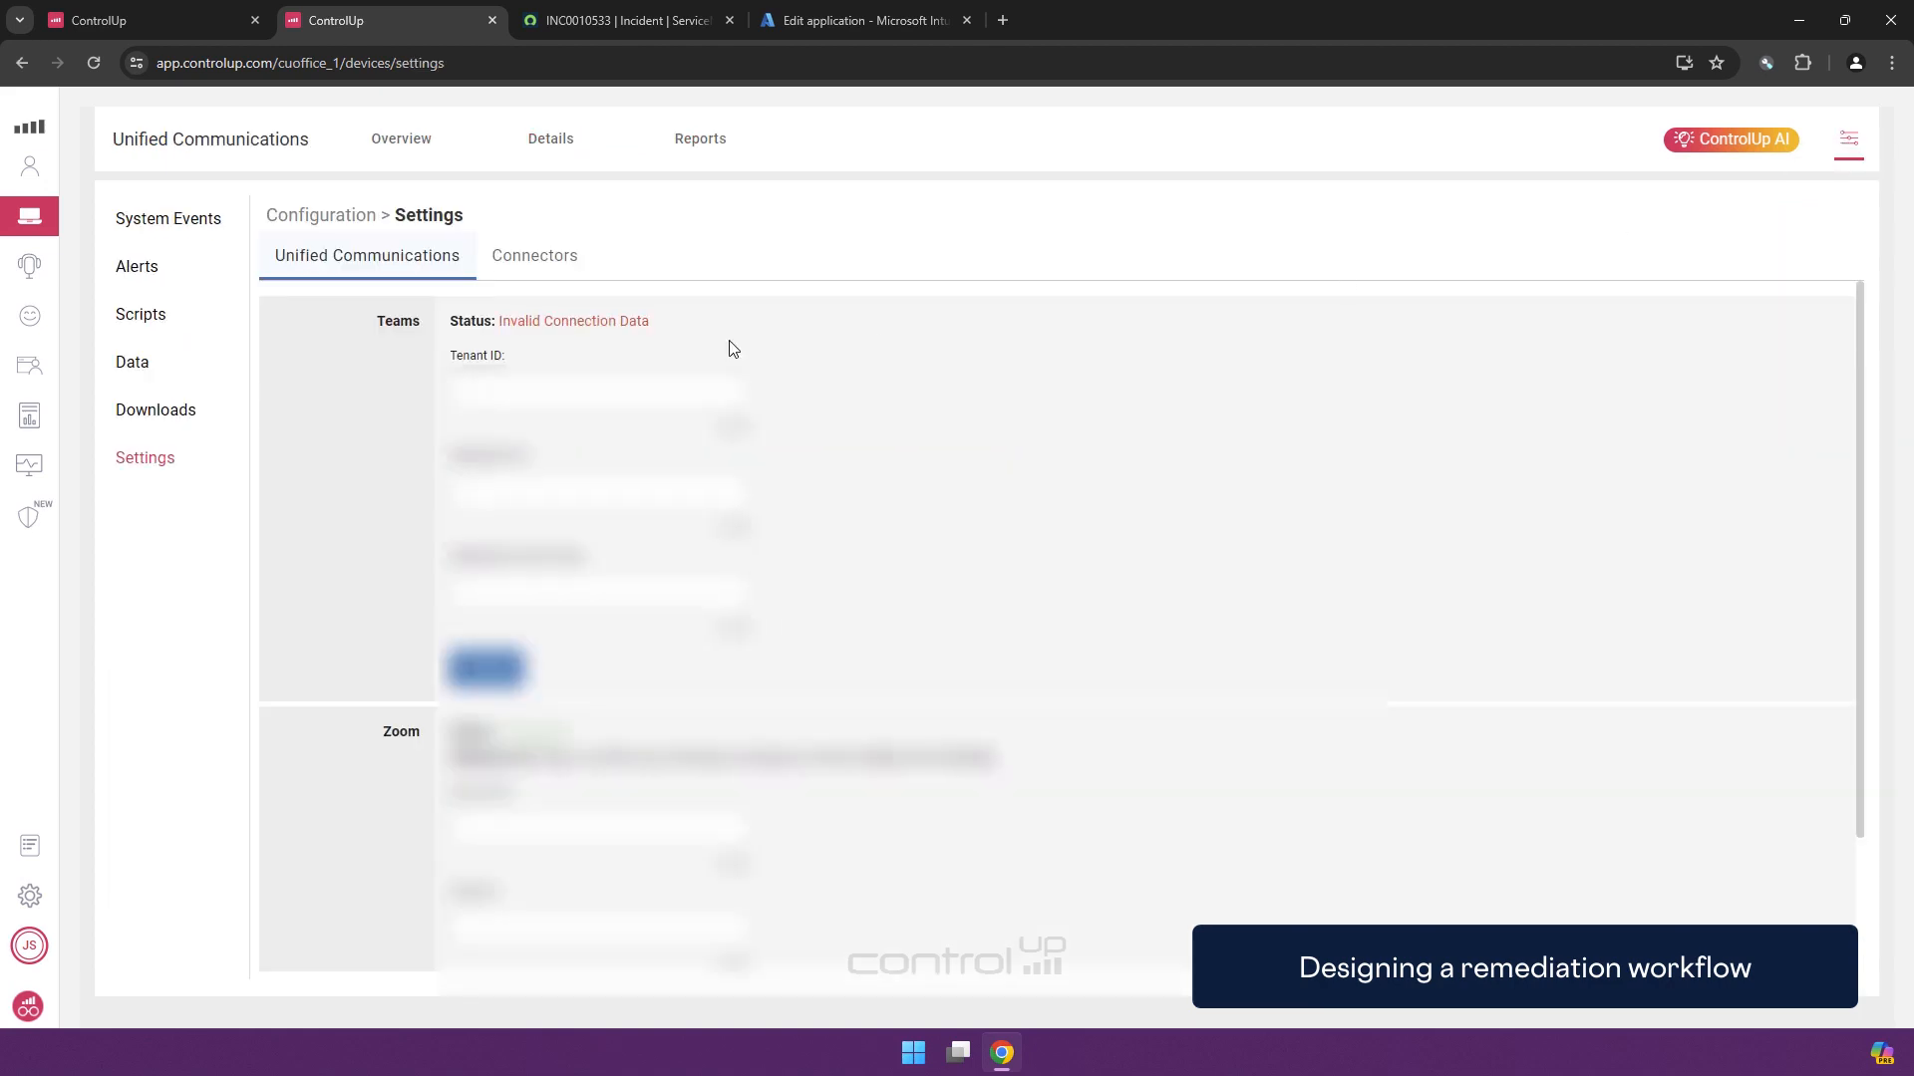
click(167, 316)
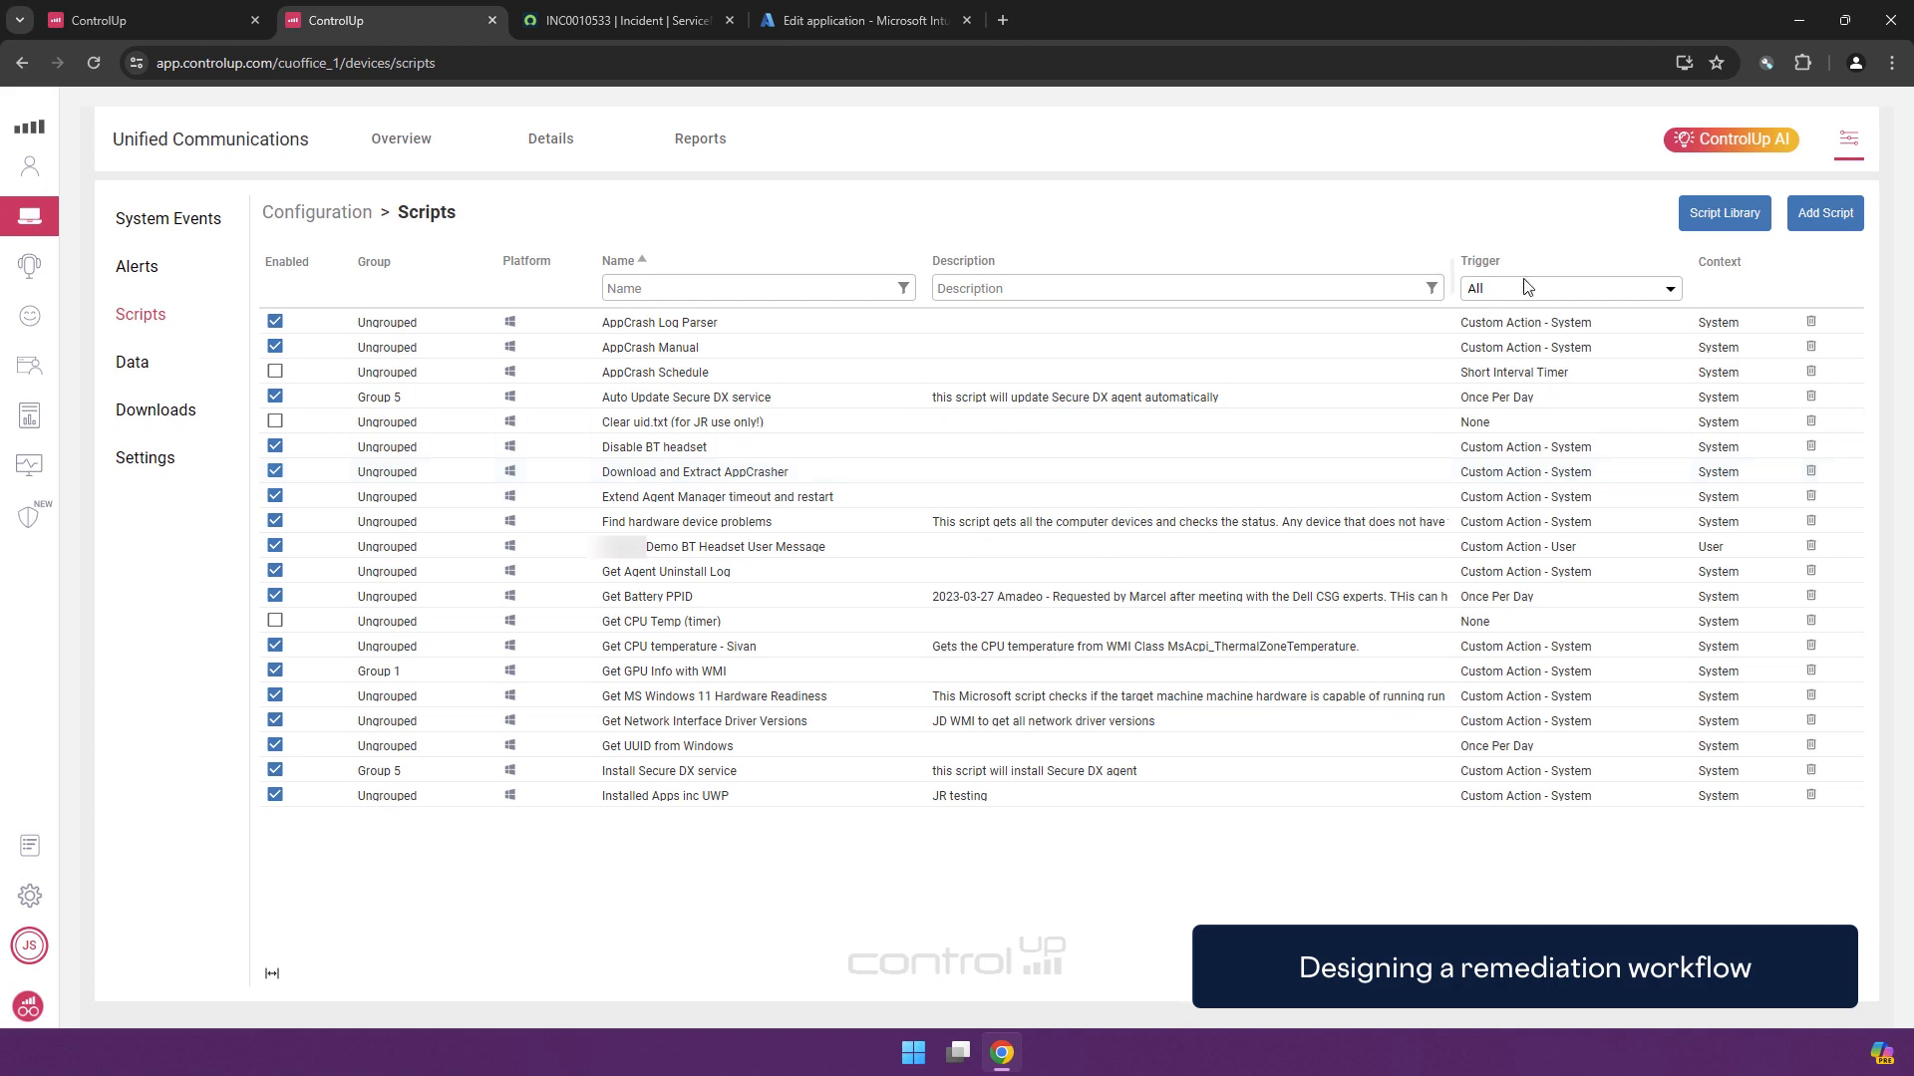
click(1816, 215)
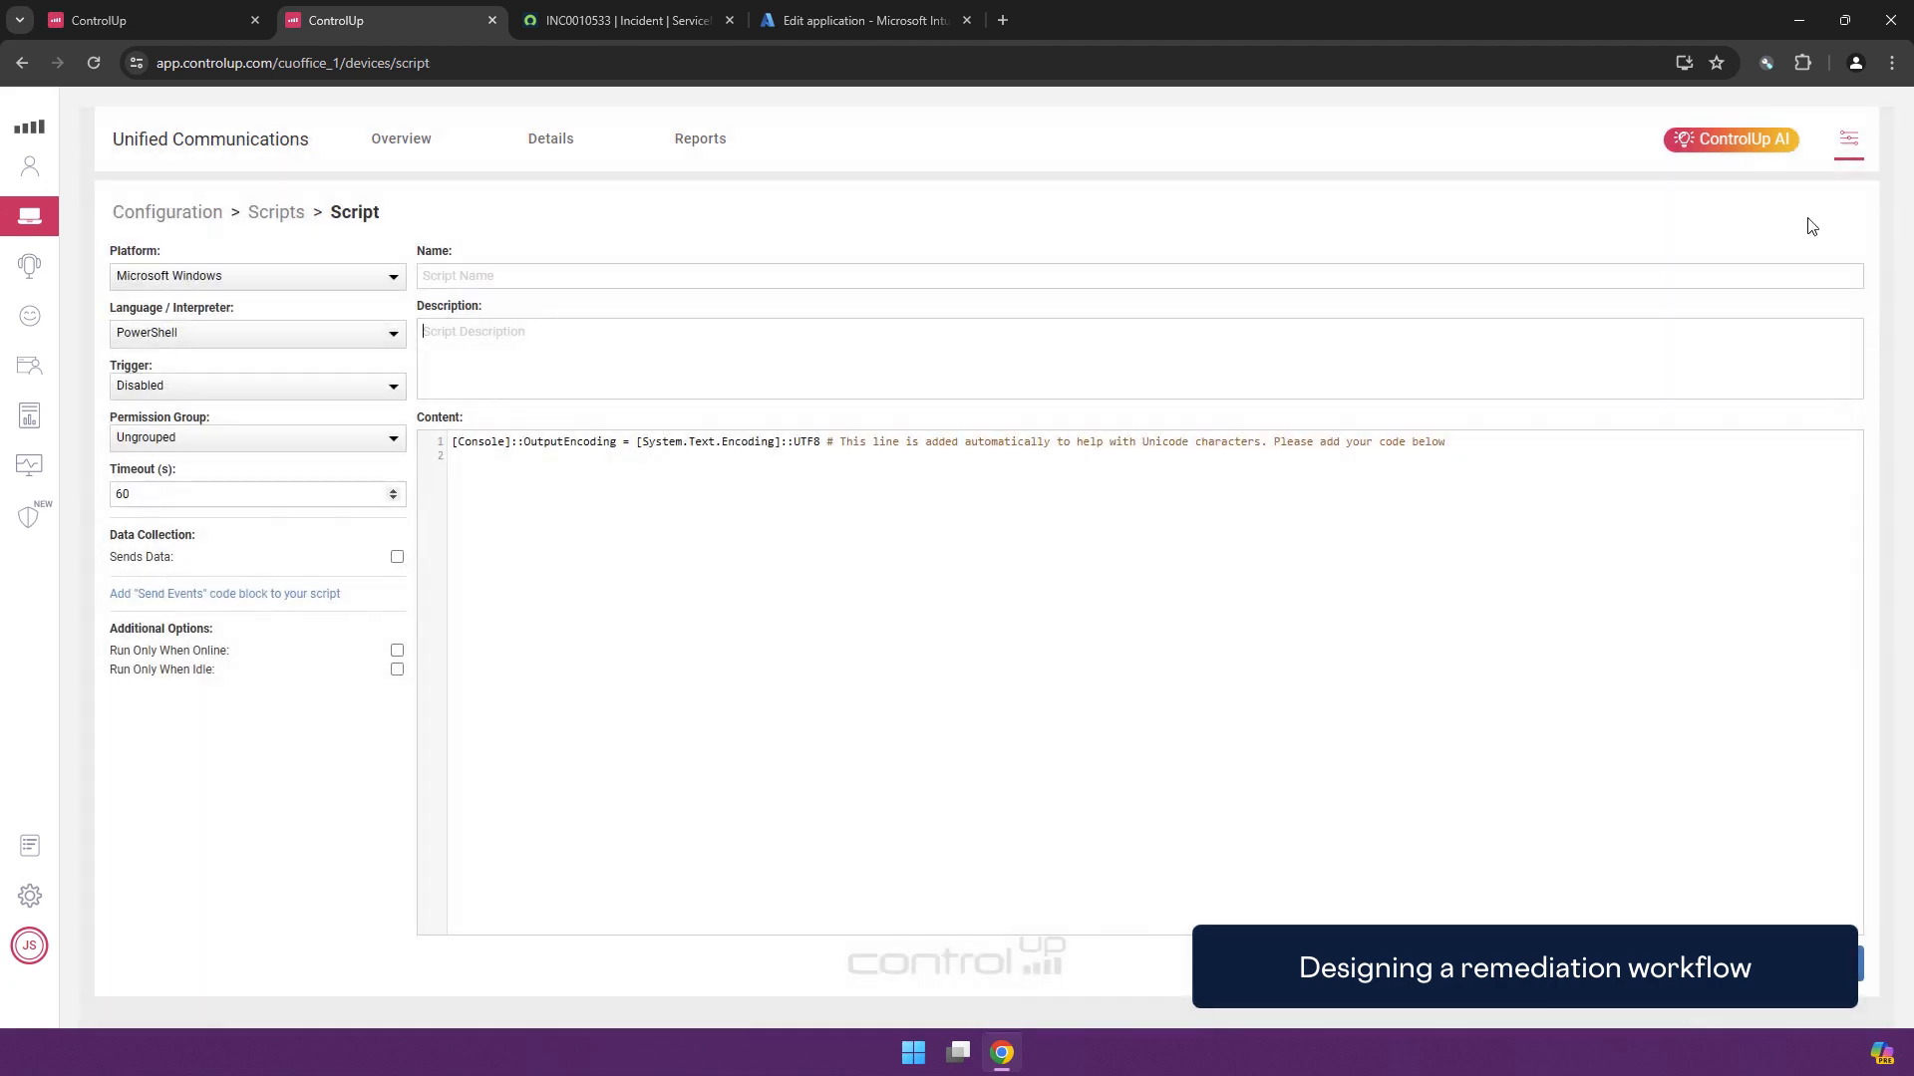
click(396, 277)
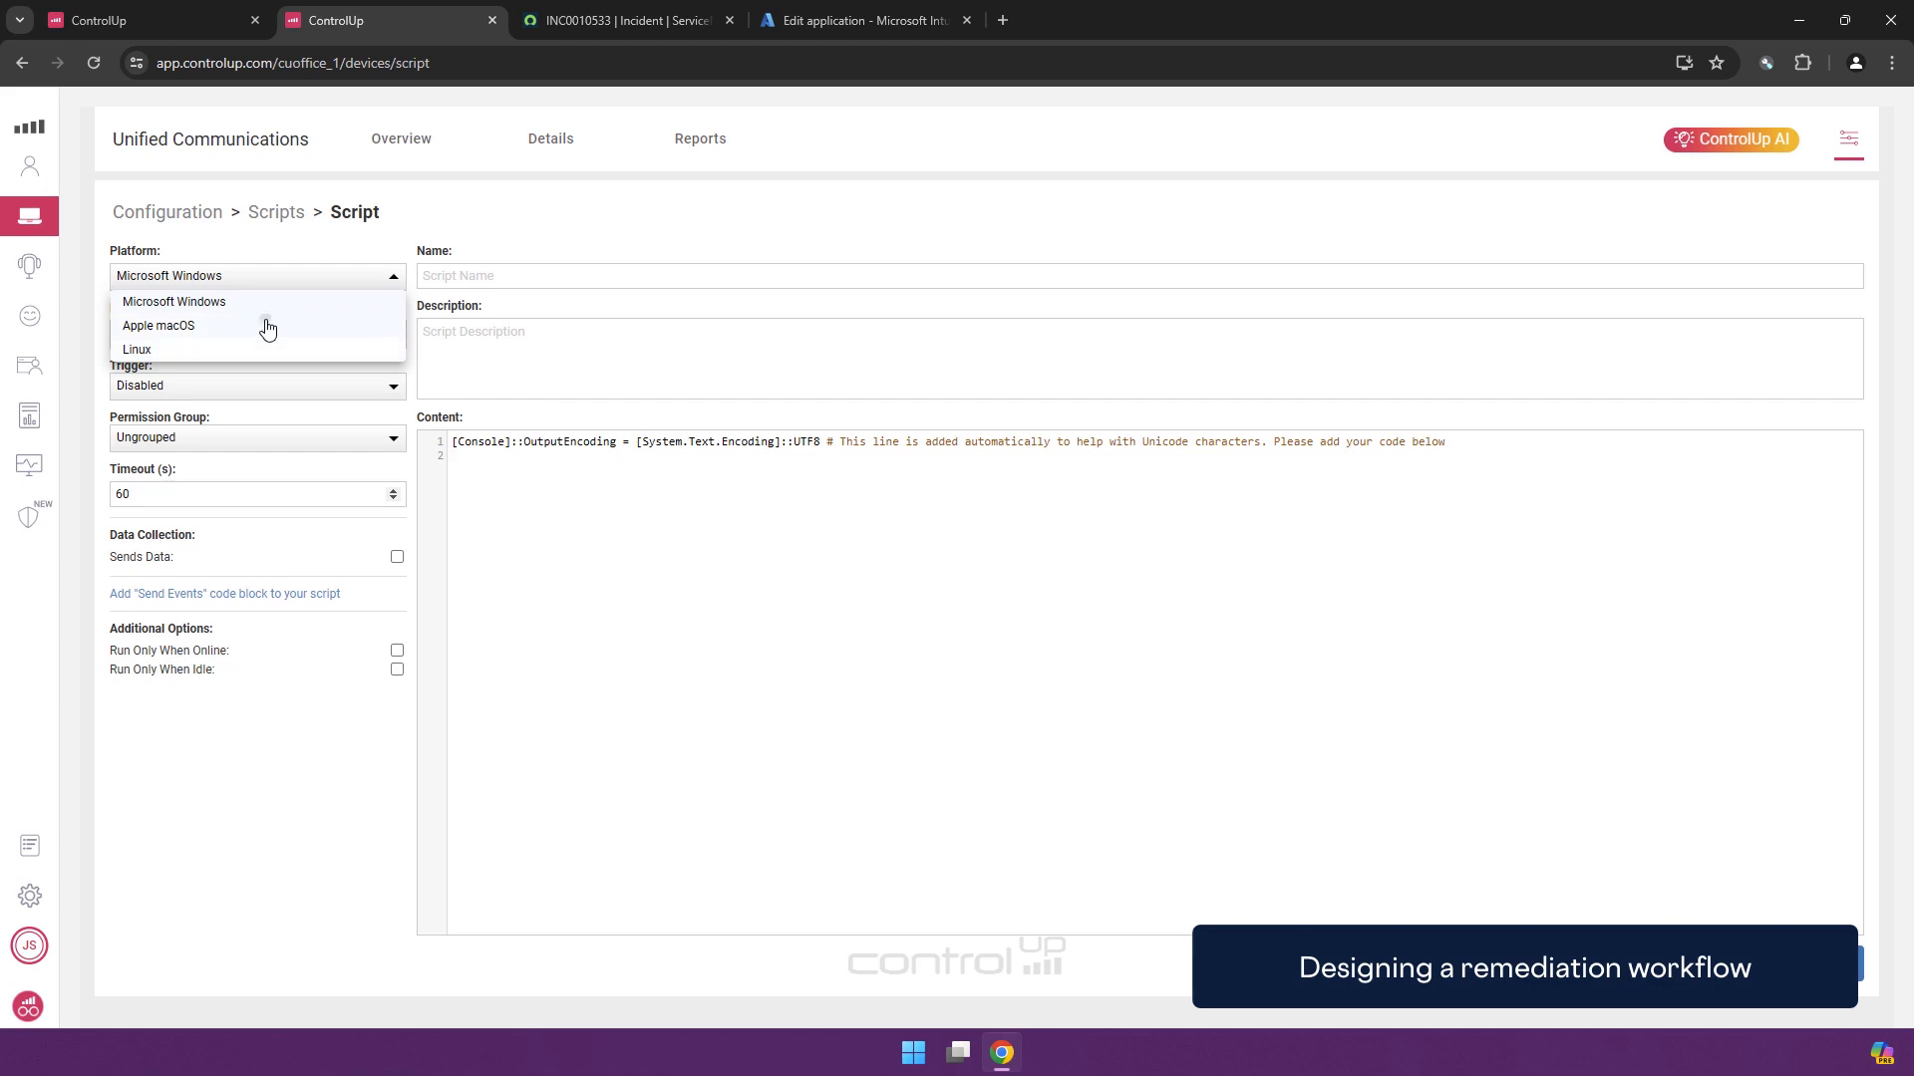
click(265, 326)
click(379, 285)
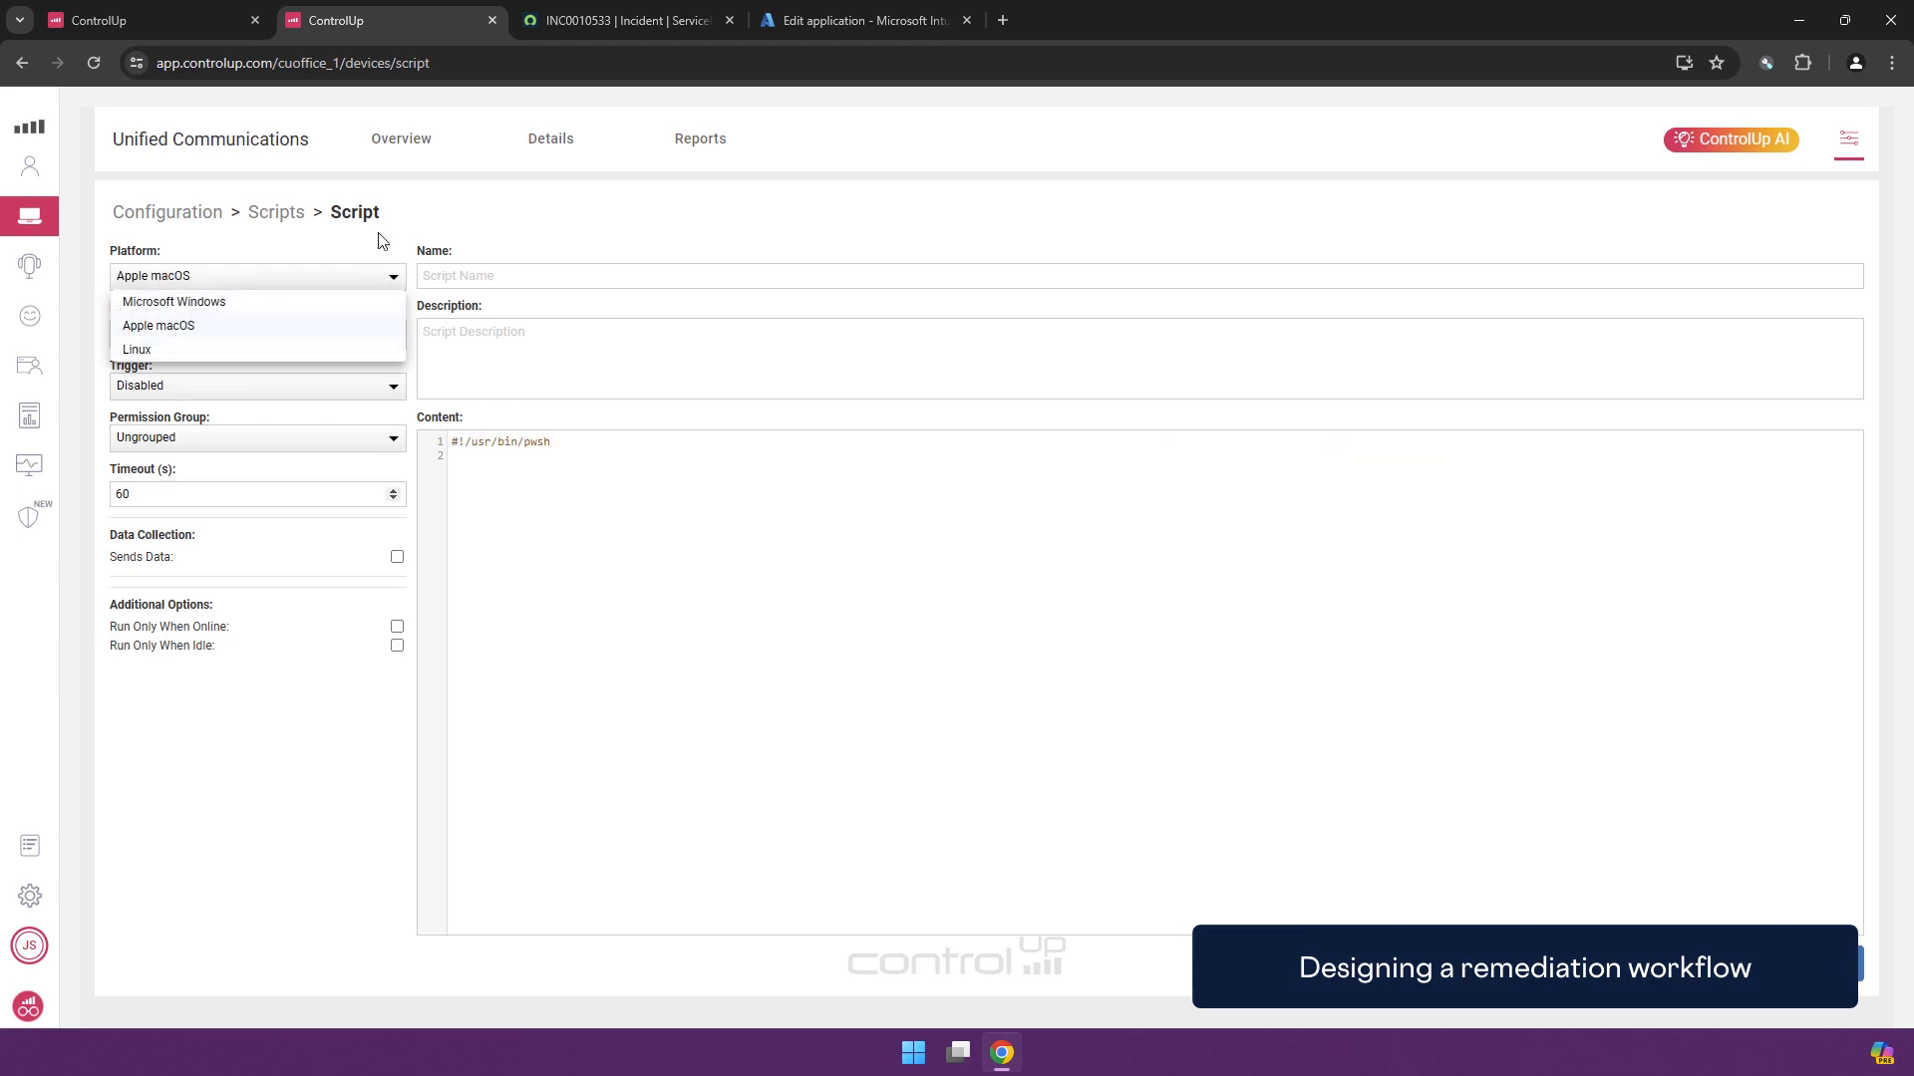
click(381, 240)
click(249, 334)
click(340, 288)
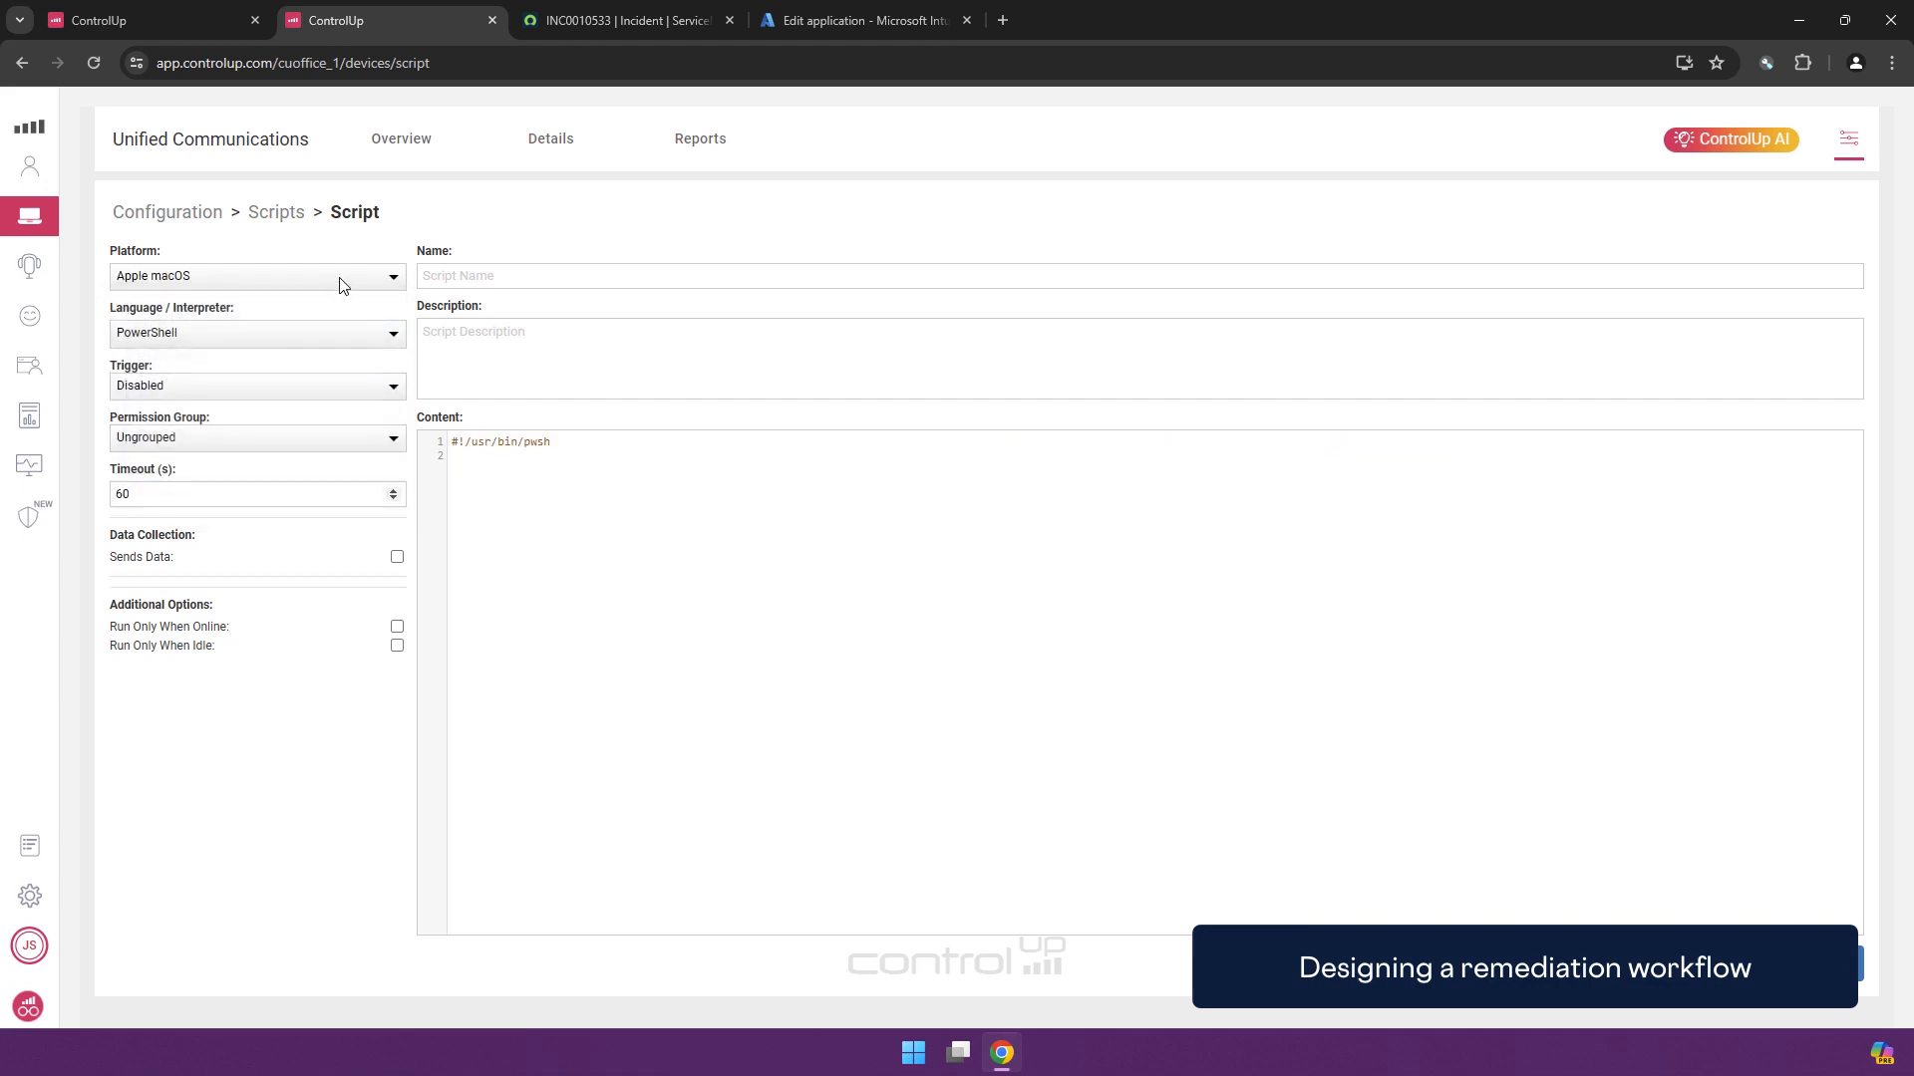
click(340, 288)
click(186, 302)
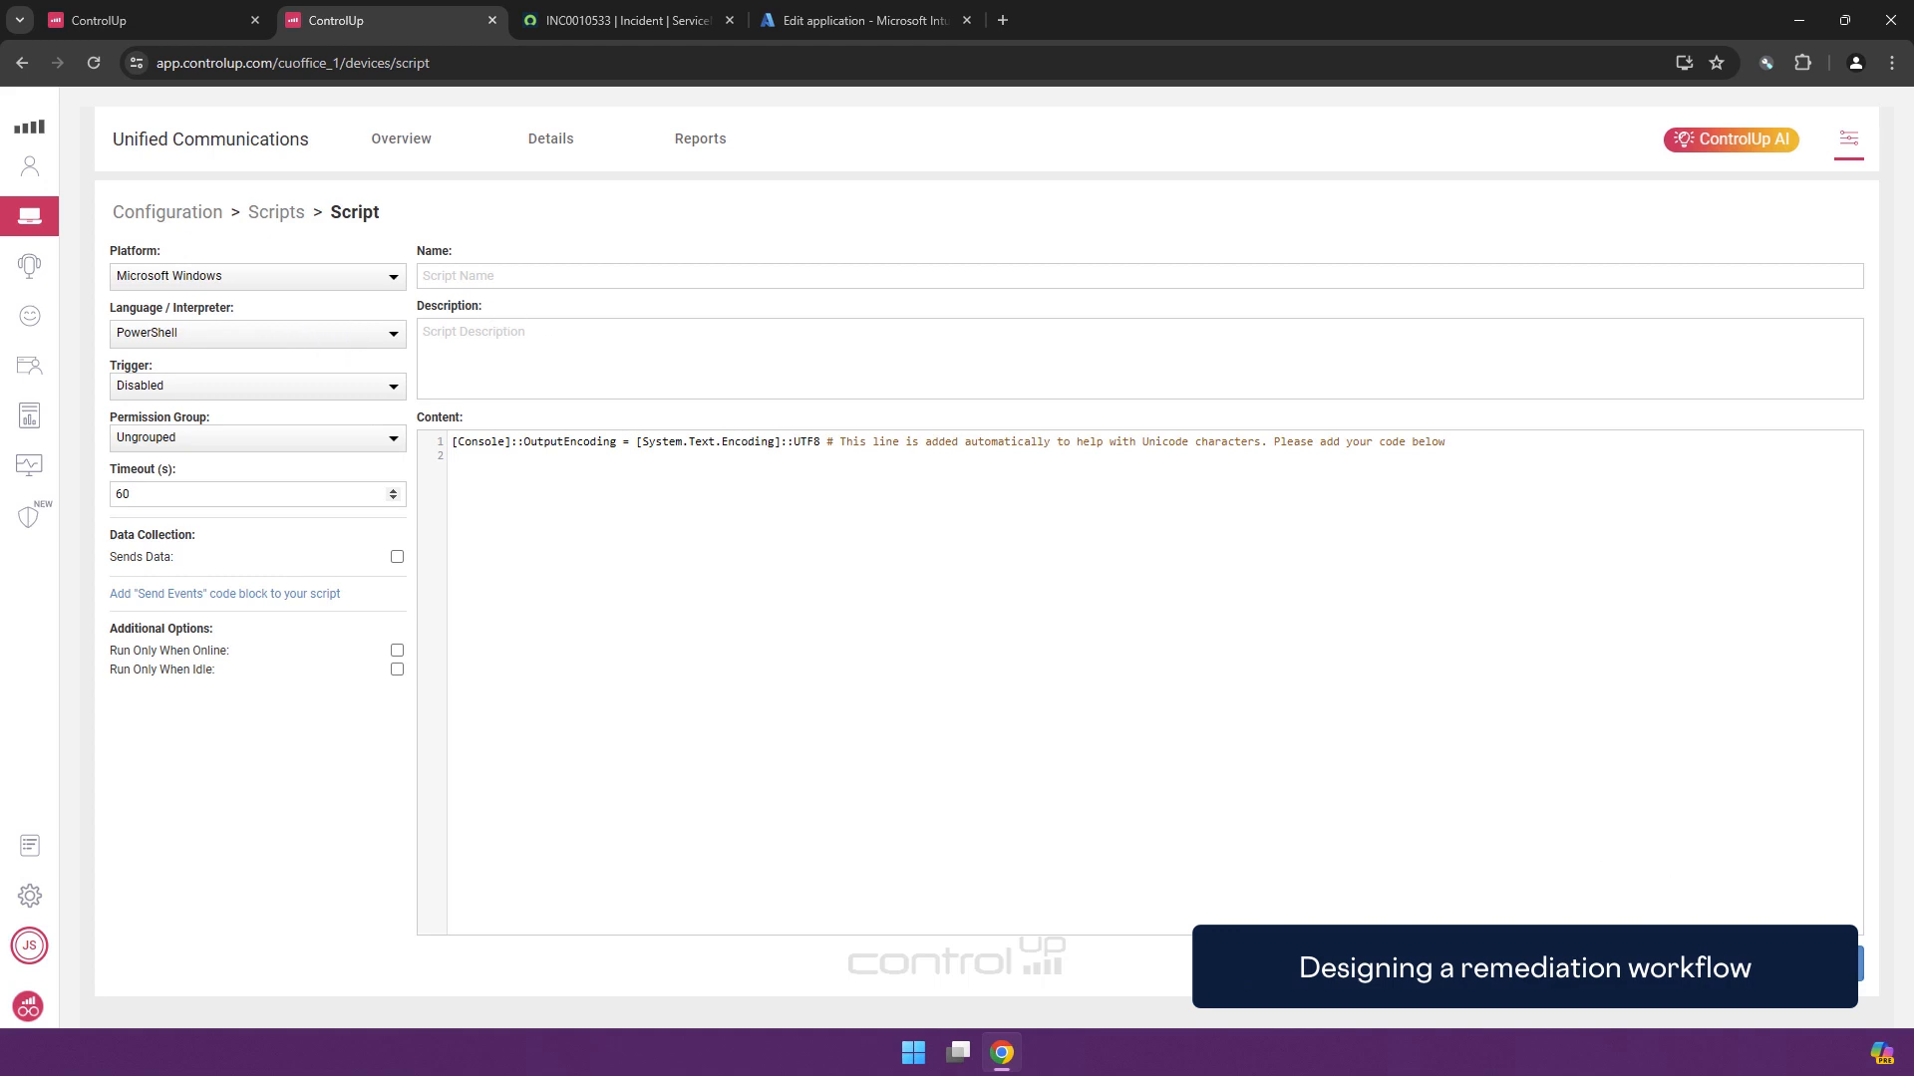
click(260, 225)
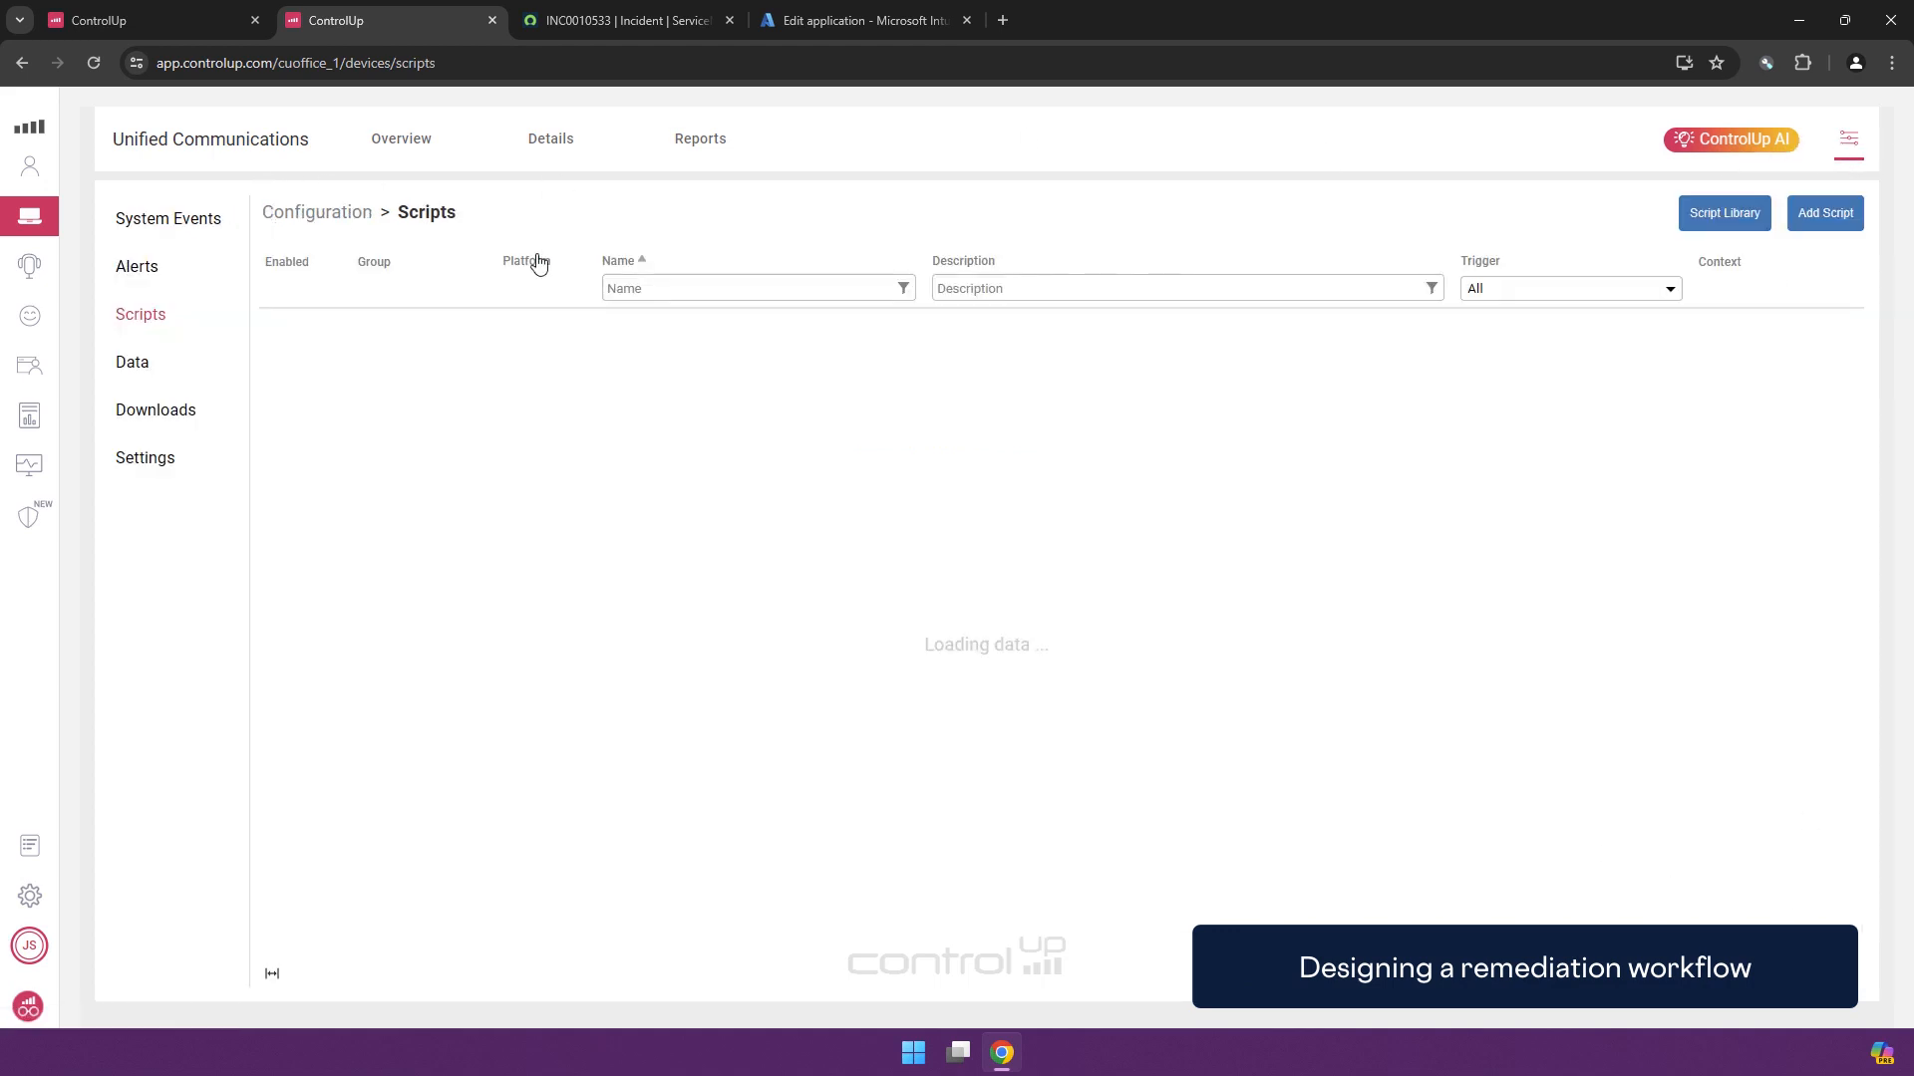
Step: Open the script library and browse the scripts available for import
click(1716, 217)
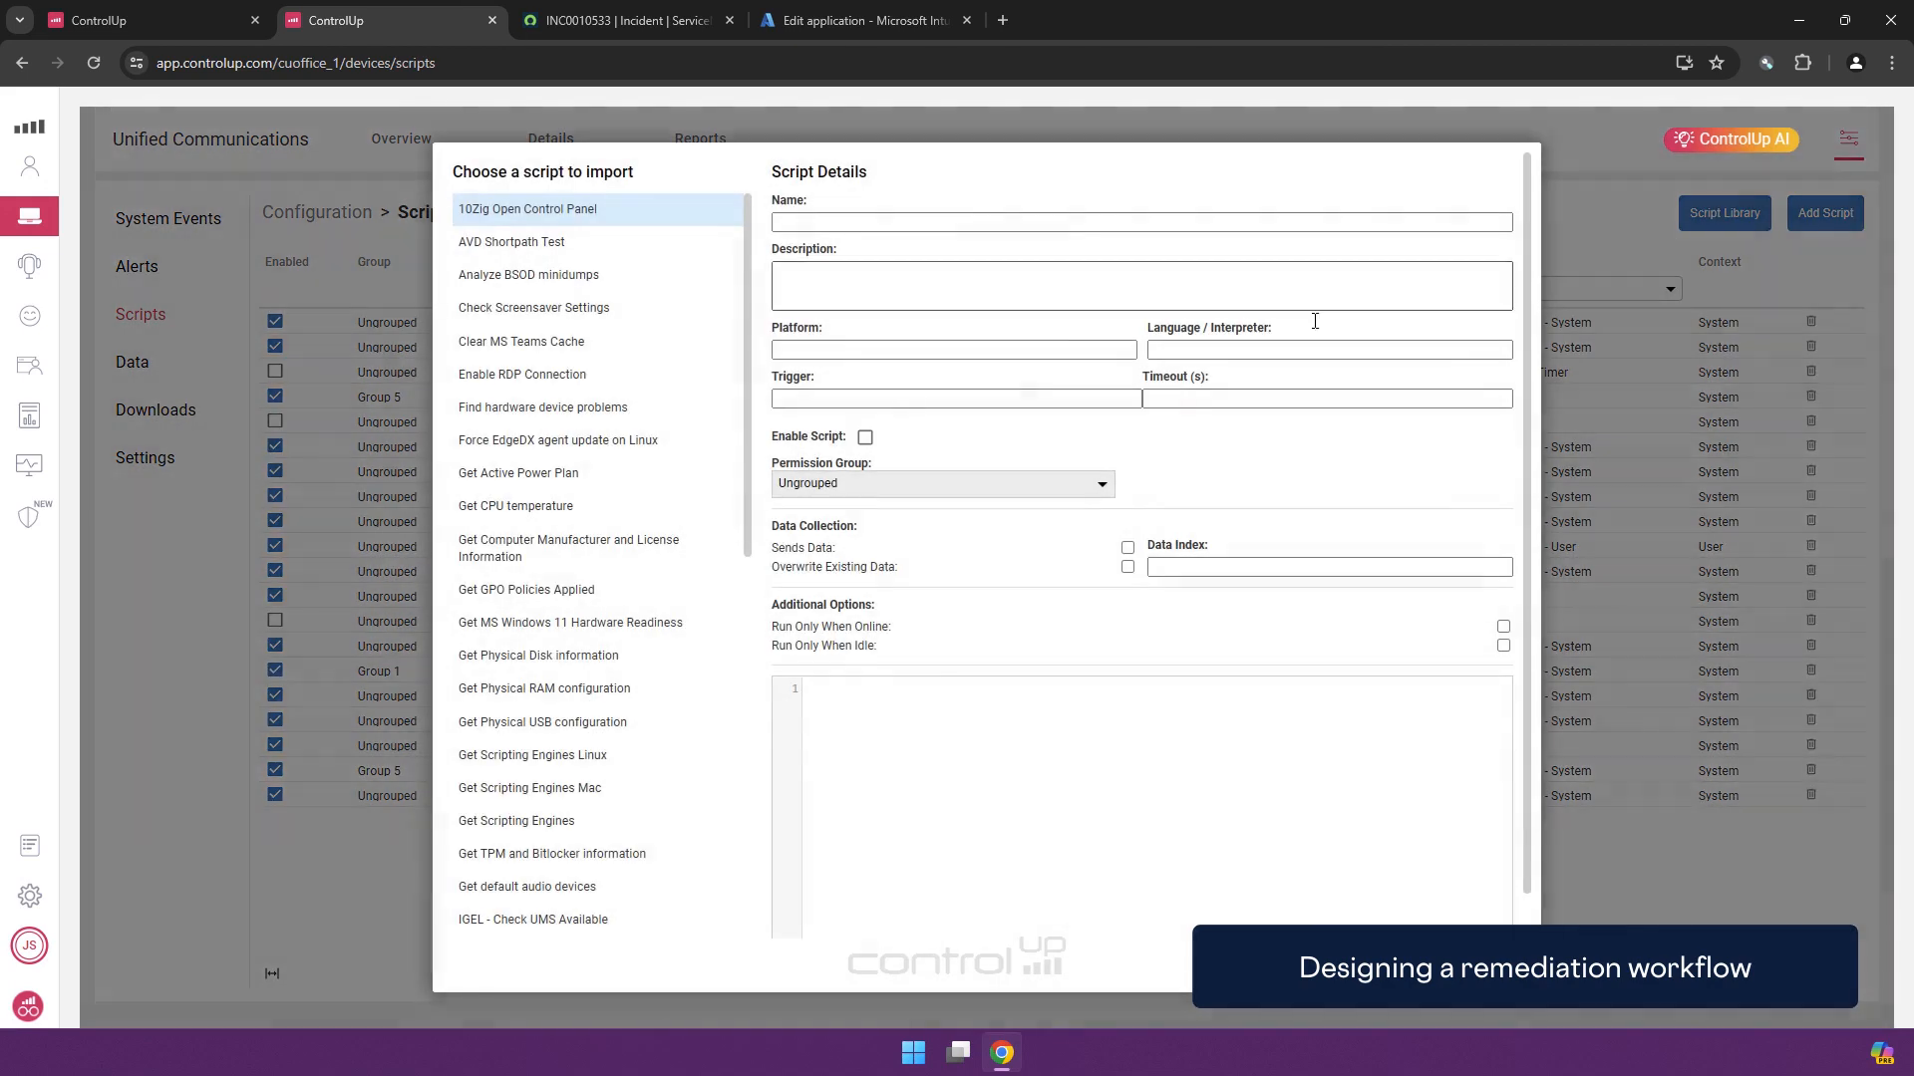
scroll(703, 535, down, 1)
scroll(702, 536, down, 6)
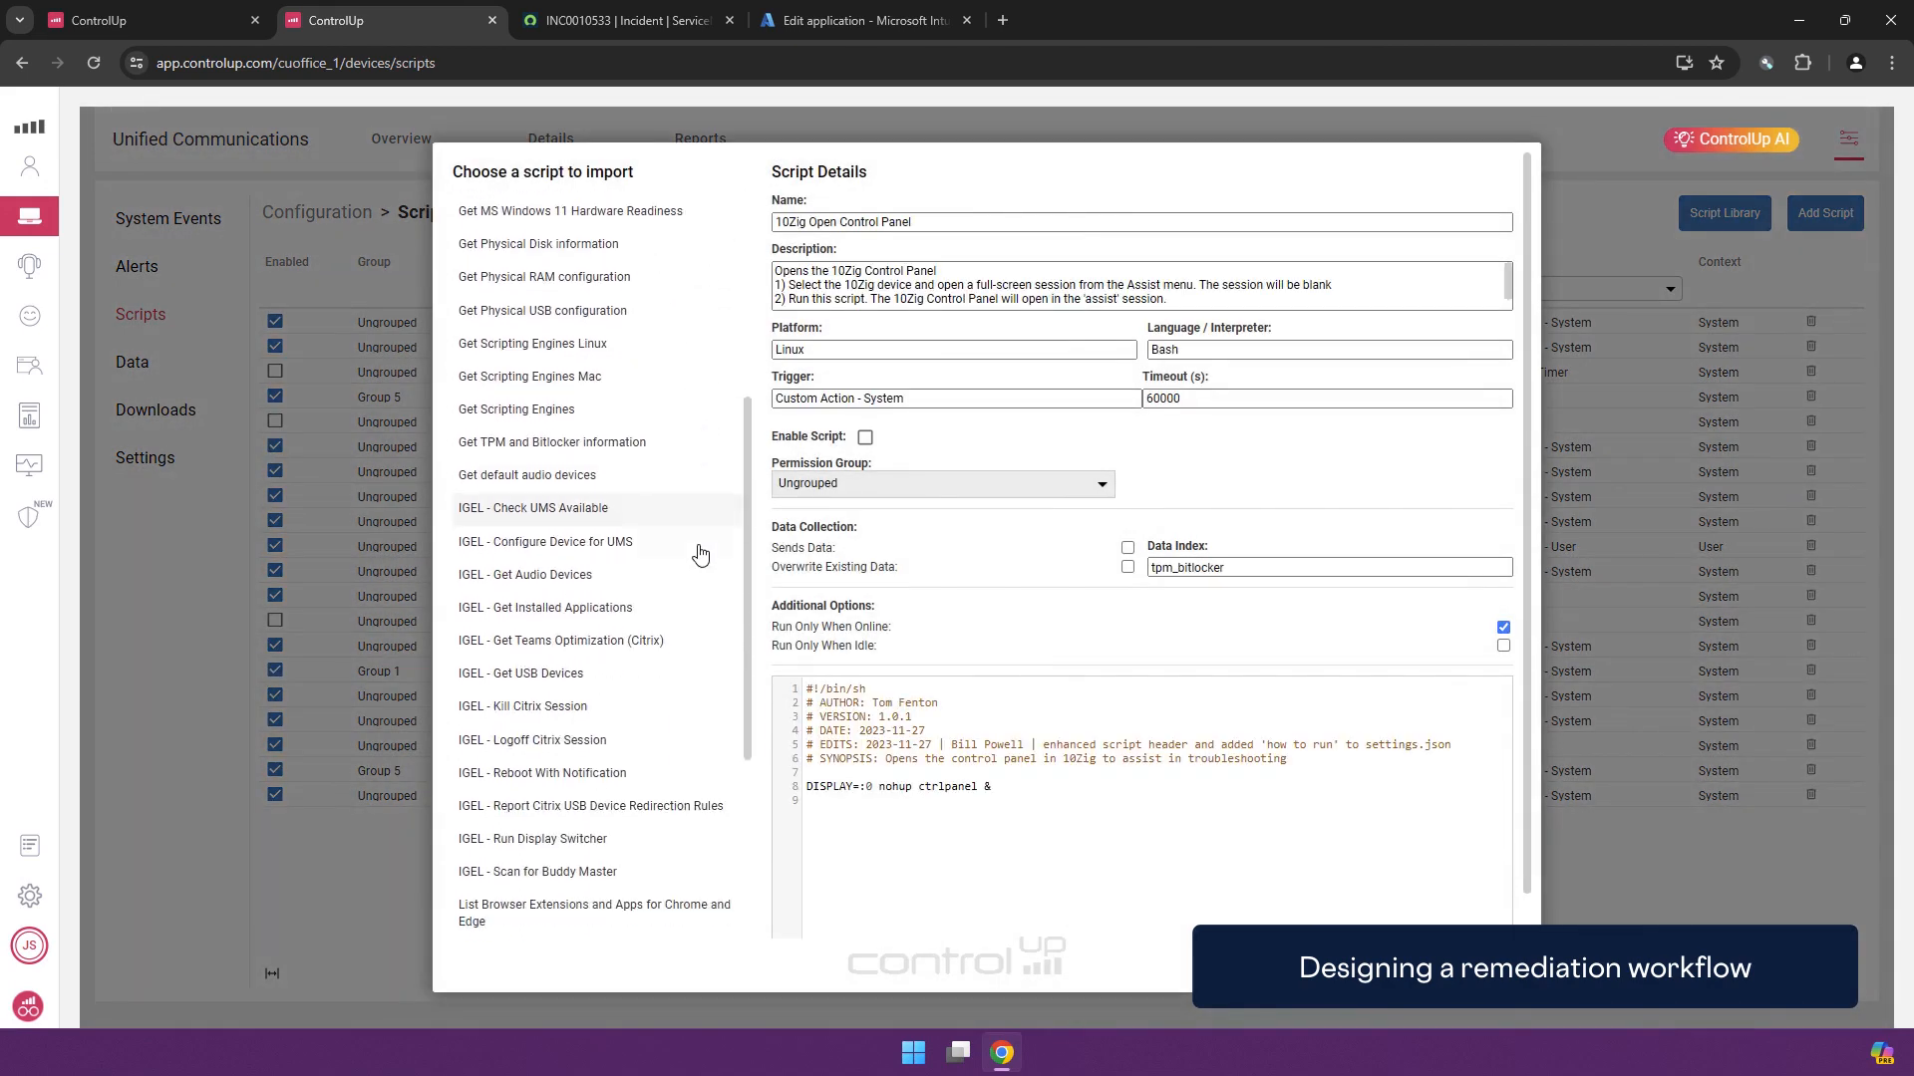
scroll(686, 608, up, 4)
scroll(686, 608, up, 3)
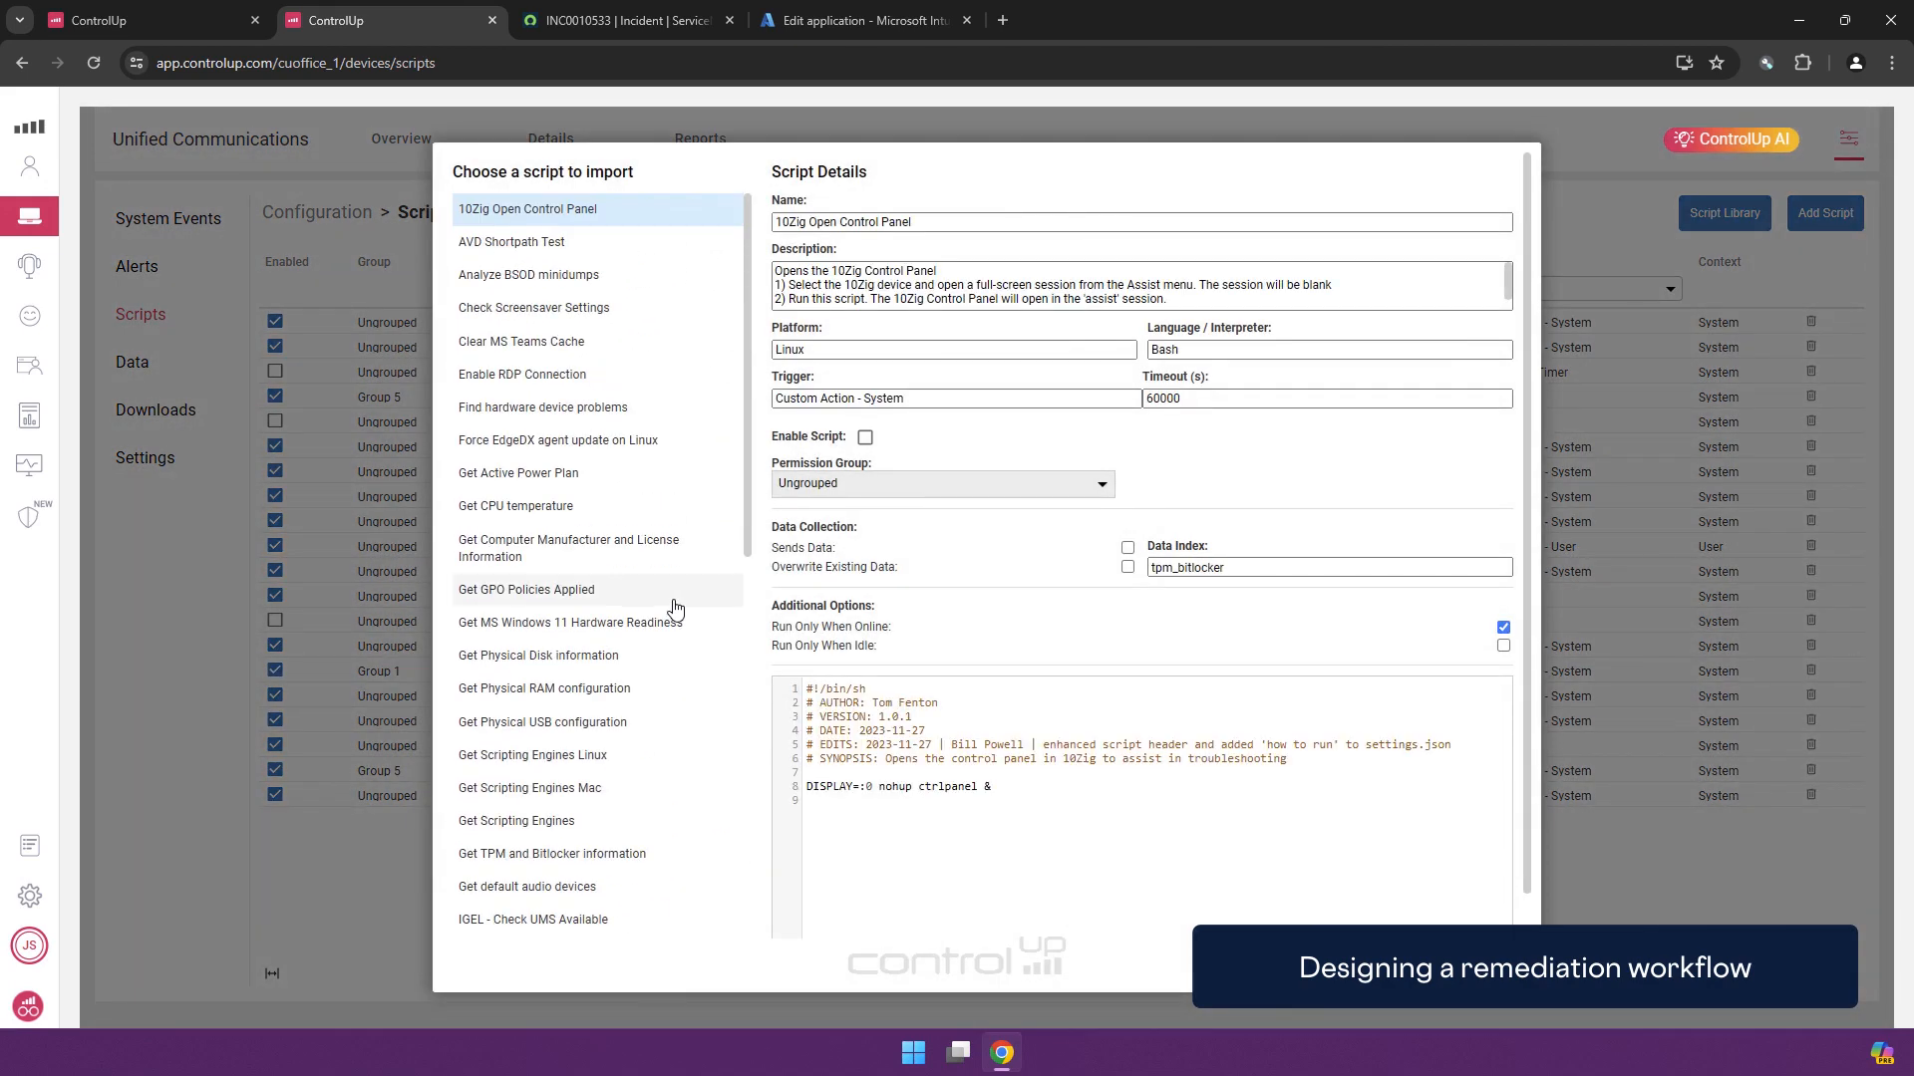
Step: Review the details and code of the Clear MS Teams Cache script, and close the library without importing it
click(567, 352)
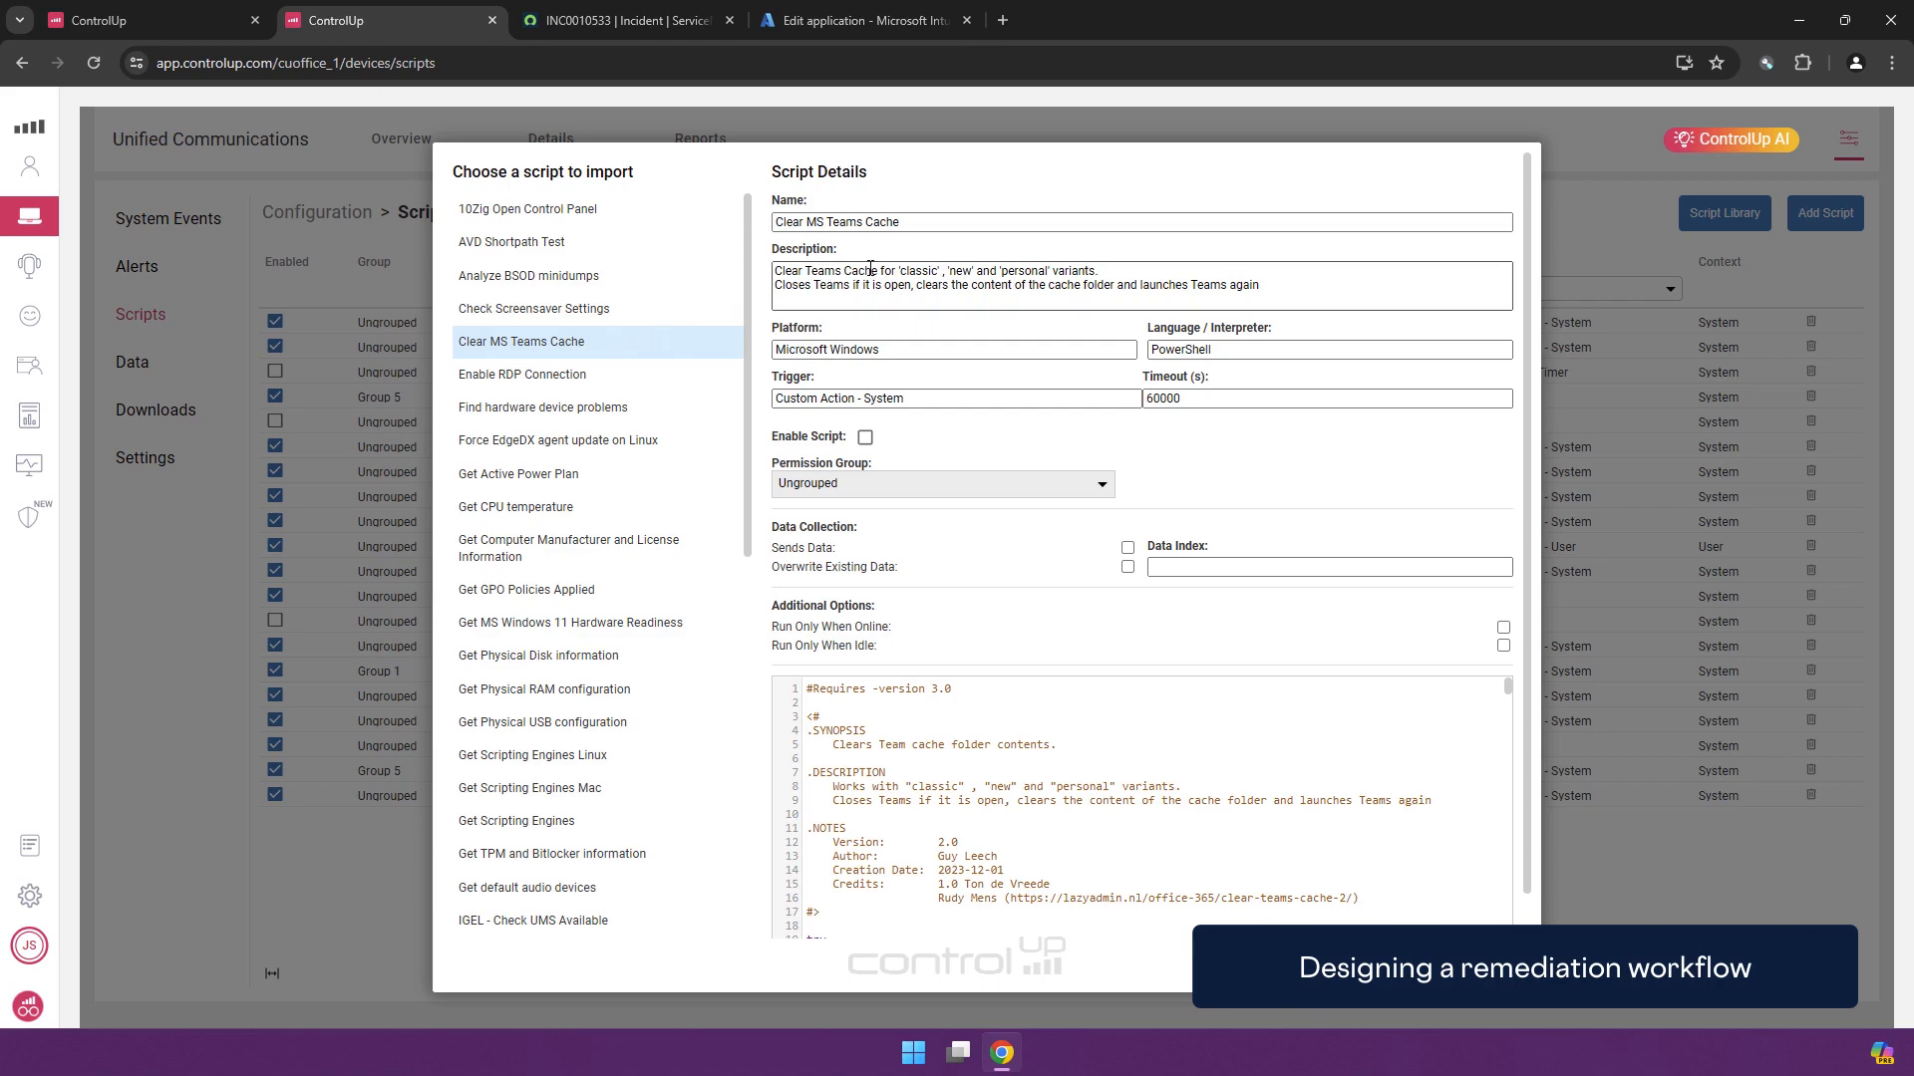
scroll(871, 436, down, 1)
scroll(907, 727, down, 3)
scroll(909, 726, up, 3)
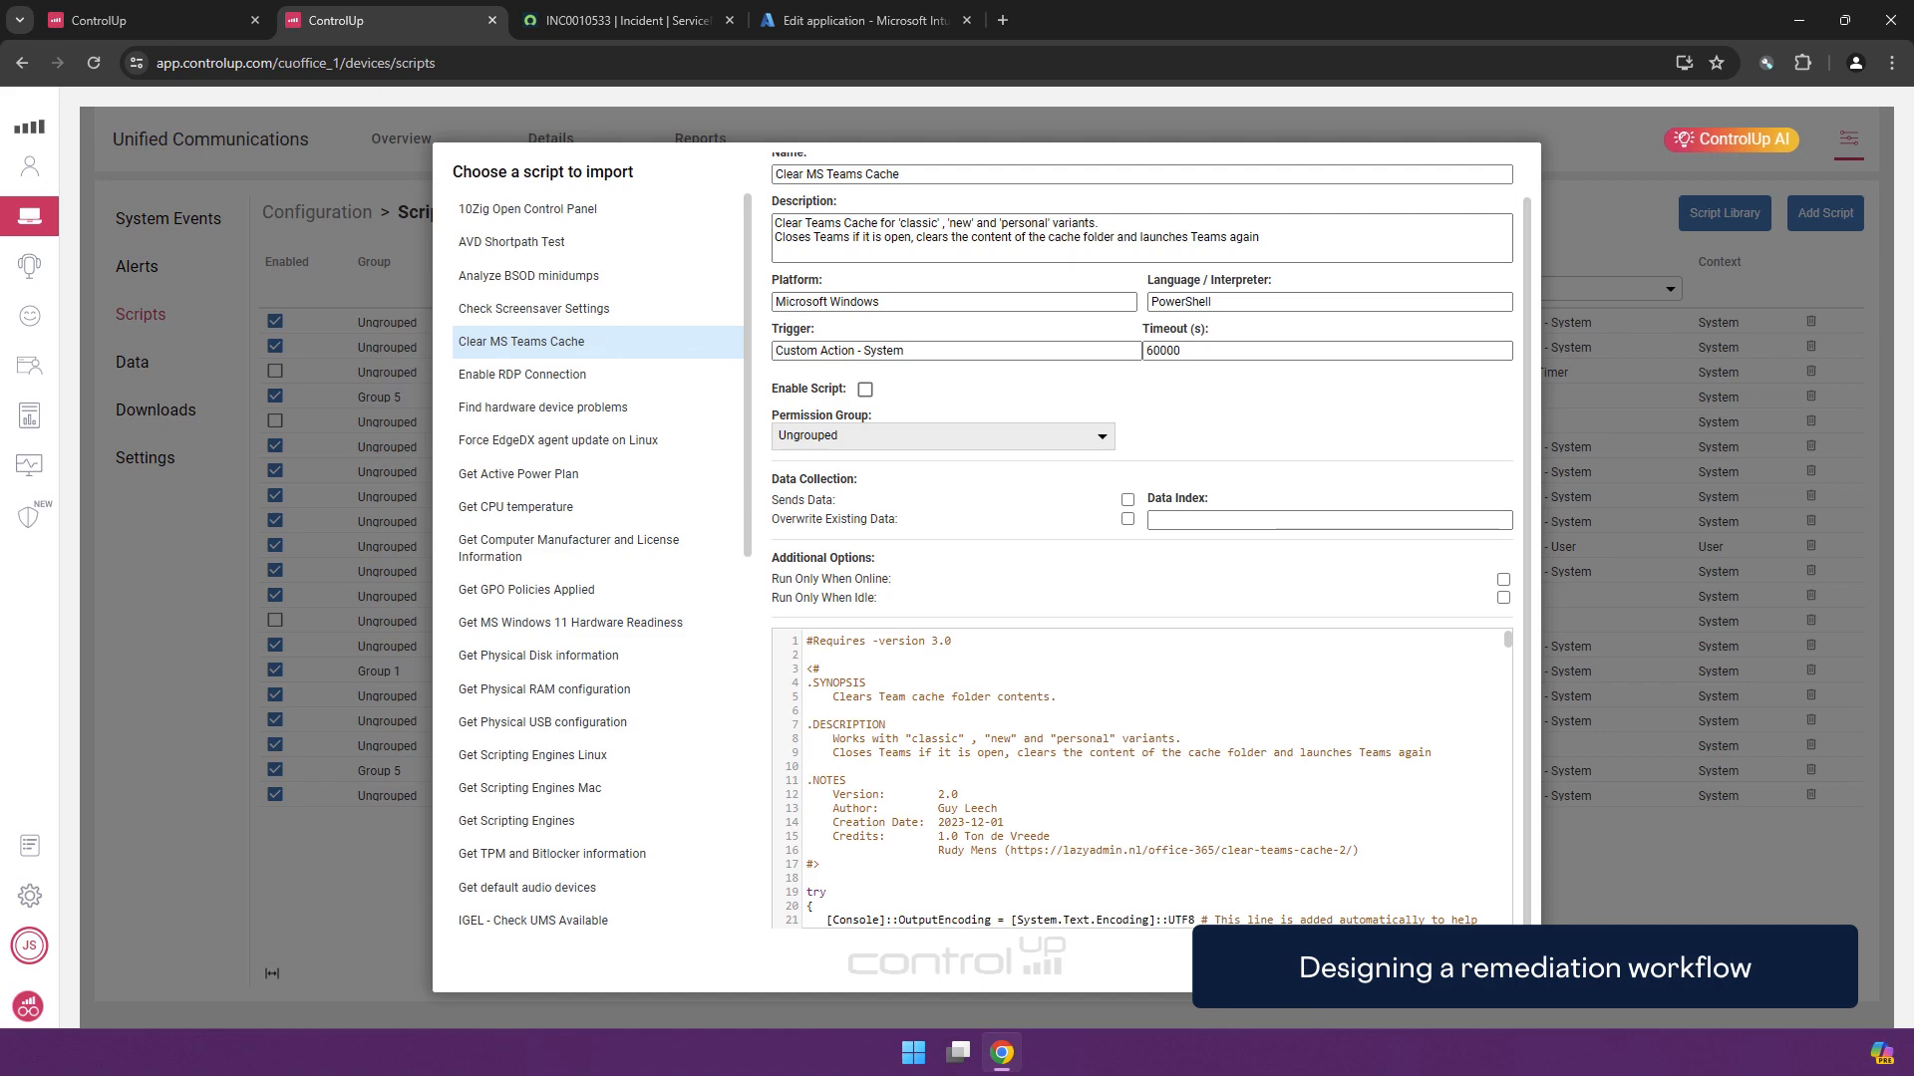
click(1479, 958)
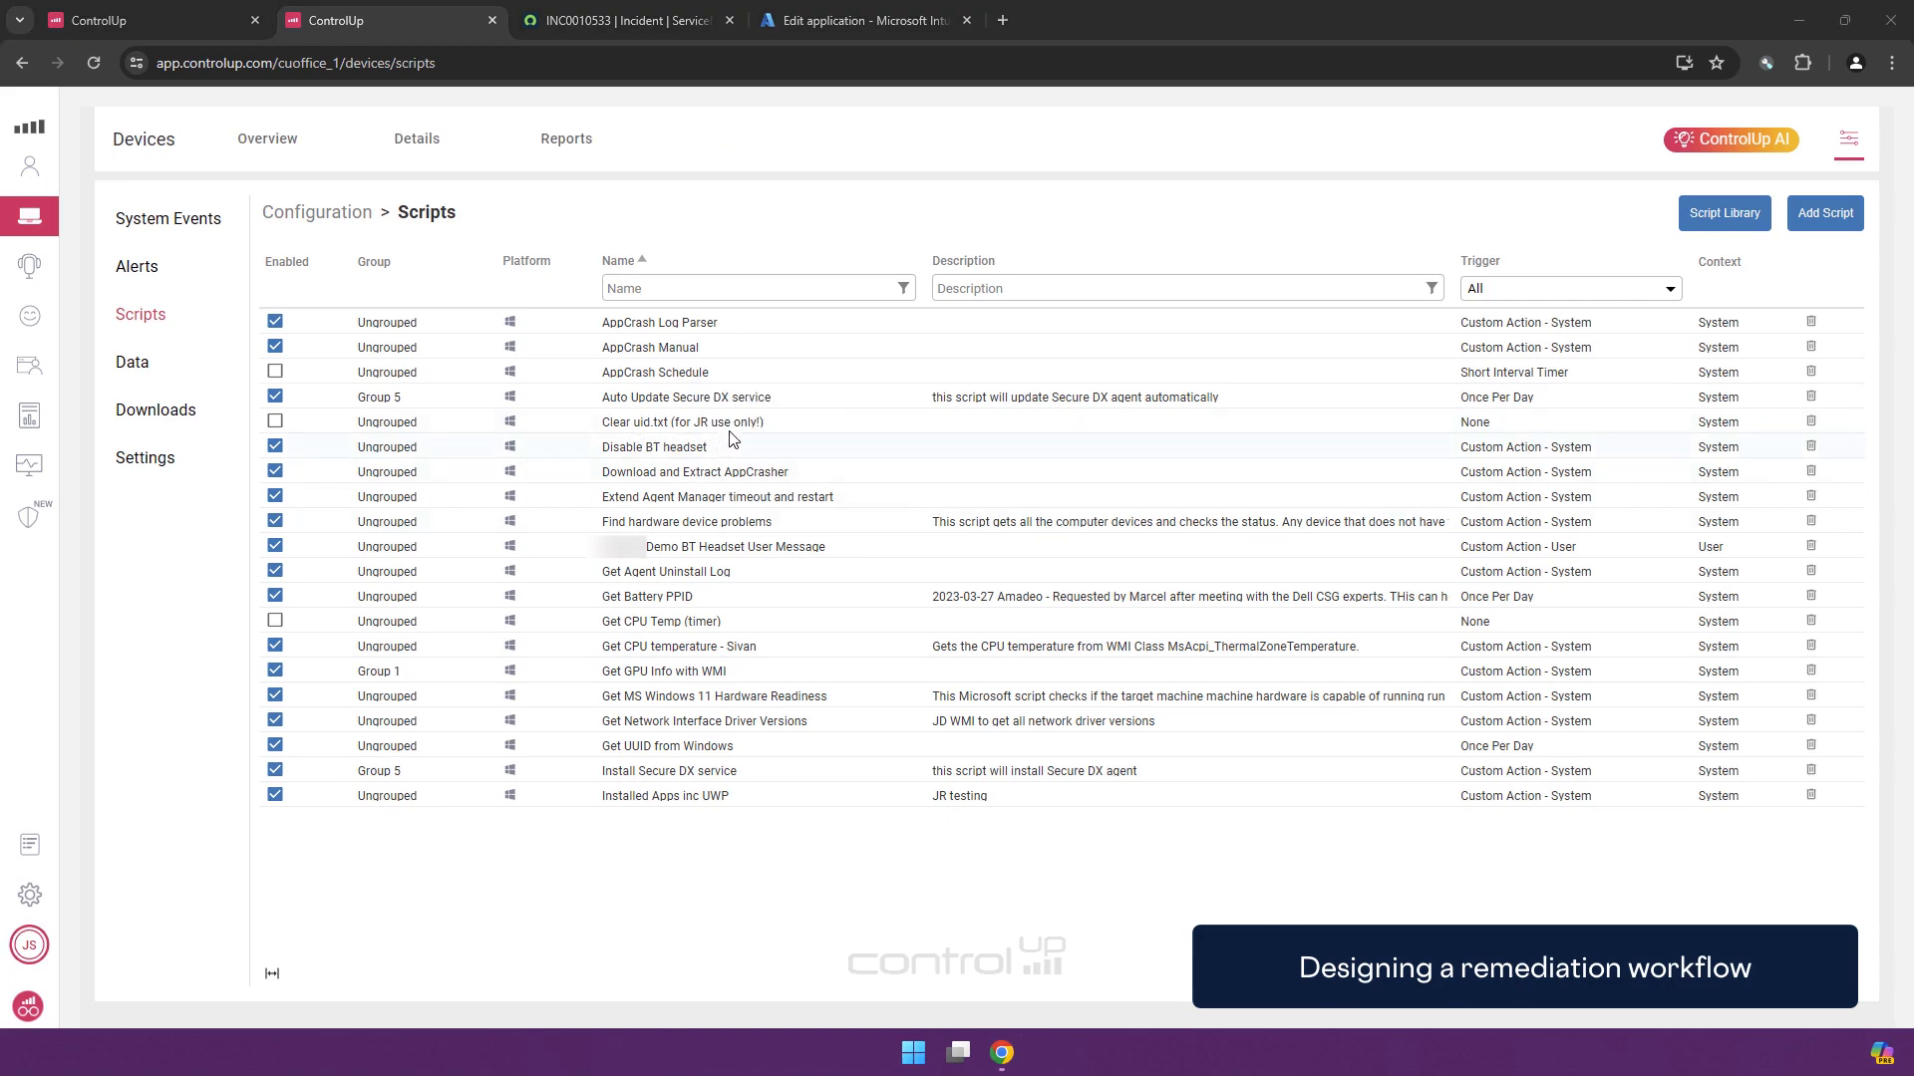
Step: Open the Disable BT headset script and review its settings and PowerShell content
click(682, 454)
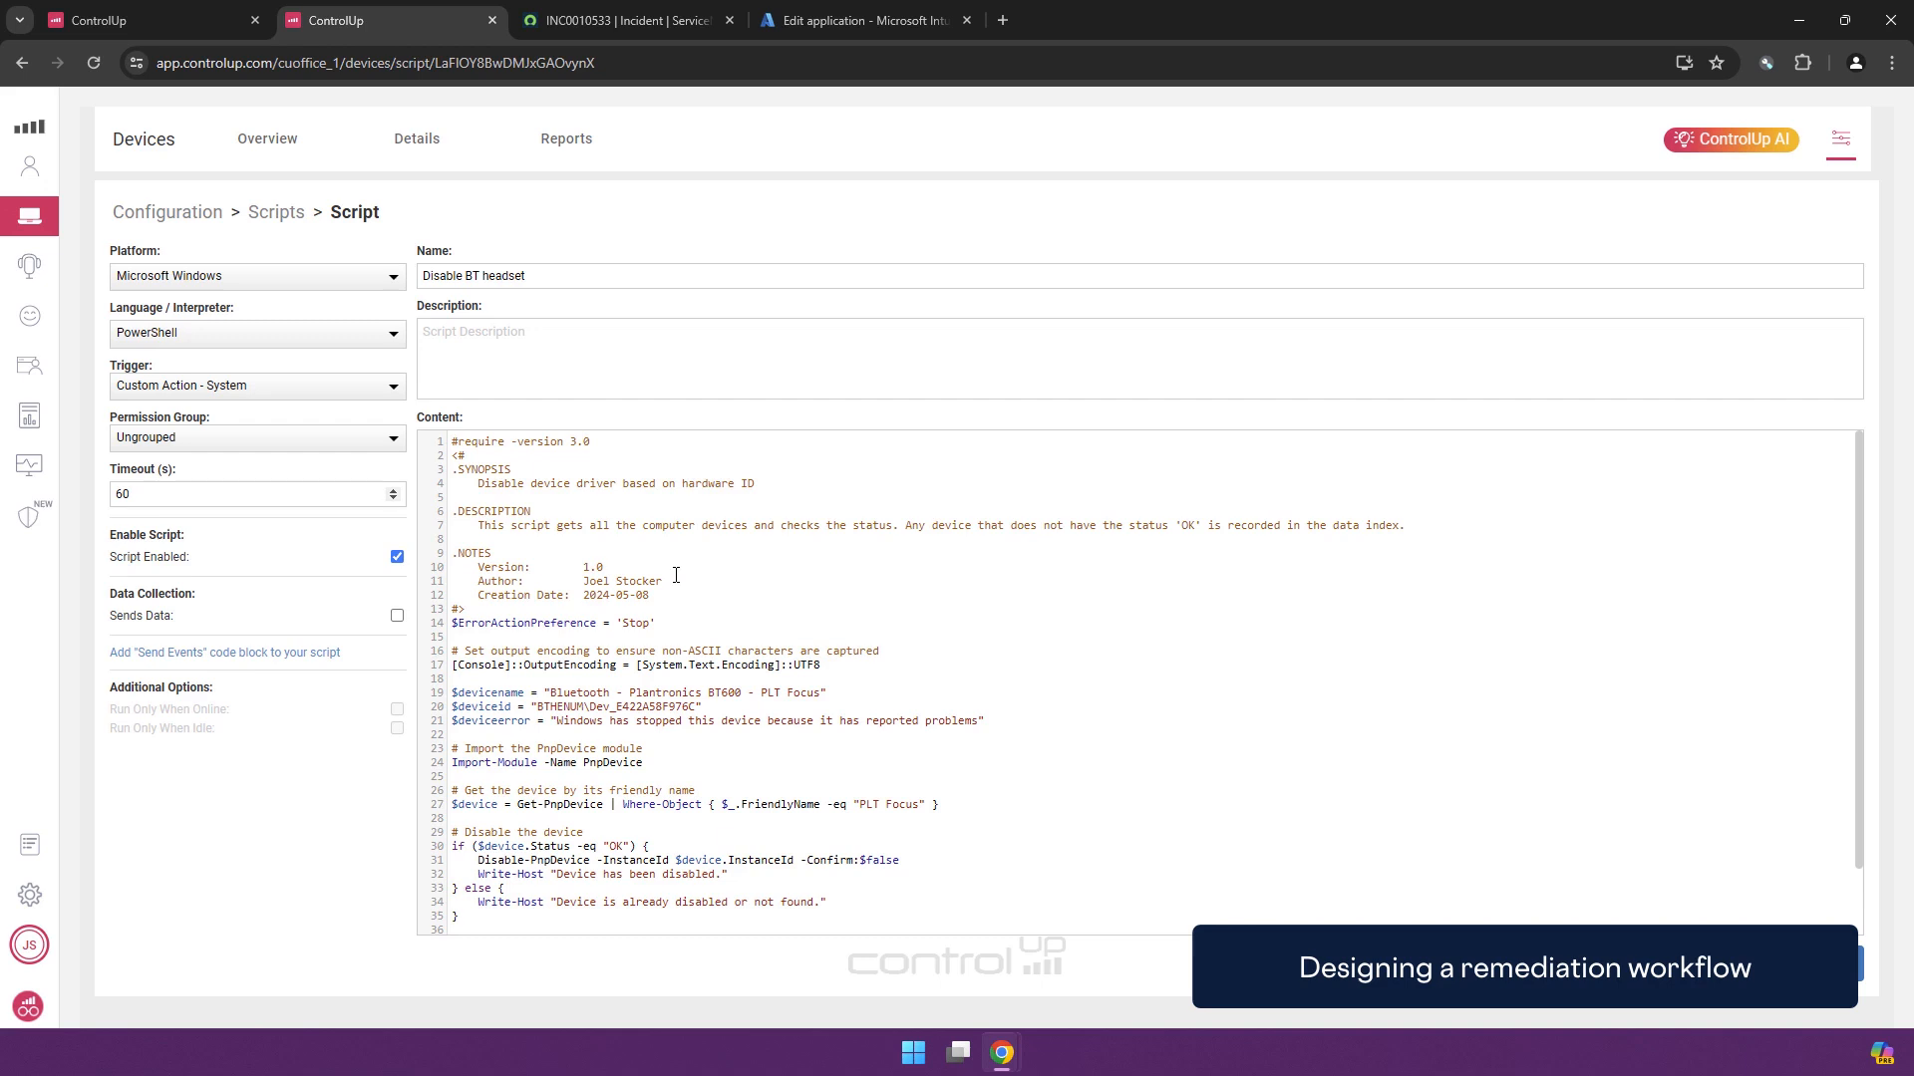
scroll(537, 580, down, 2)
scroll(541, 578, up, 2)
scroll(631, 566, down, 1)
scroll(631, 566, up, 1)
Step: Start a new alert in the device configuration and name it "Disable BT Headset and notify user"
click(1850, 138)
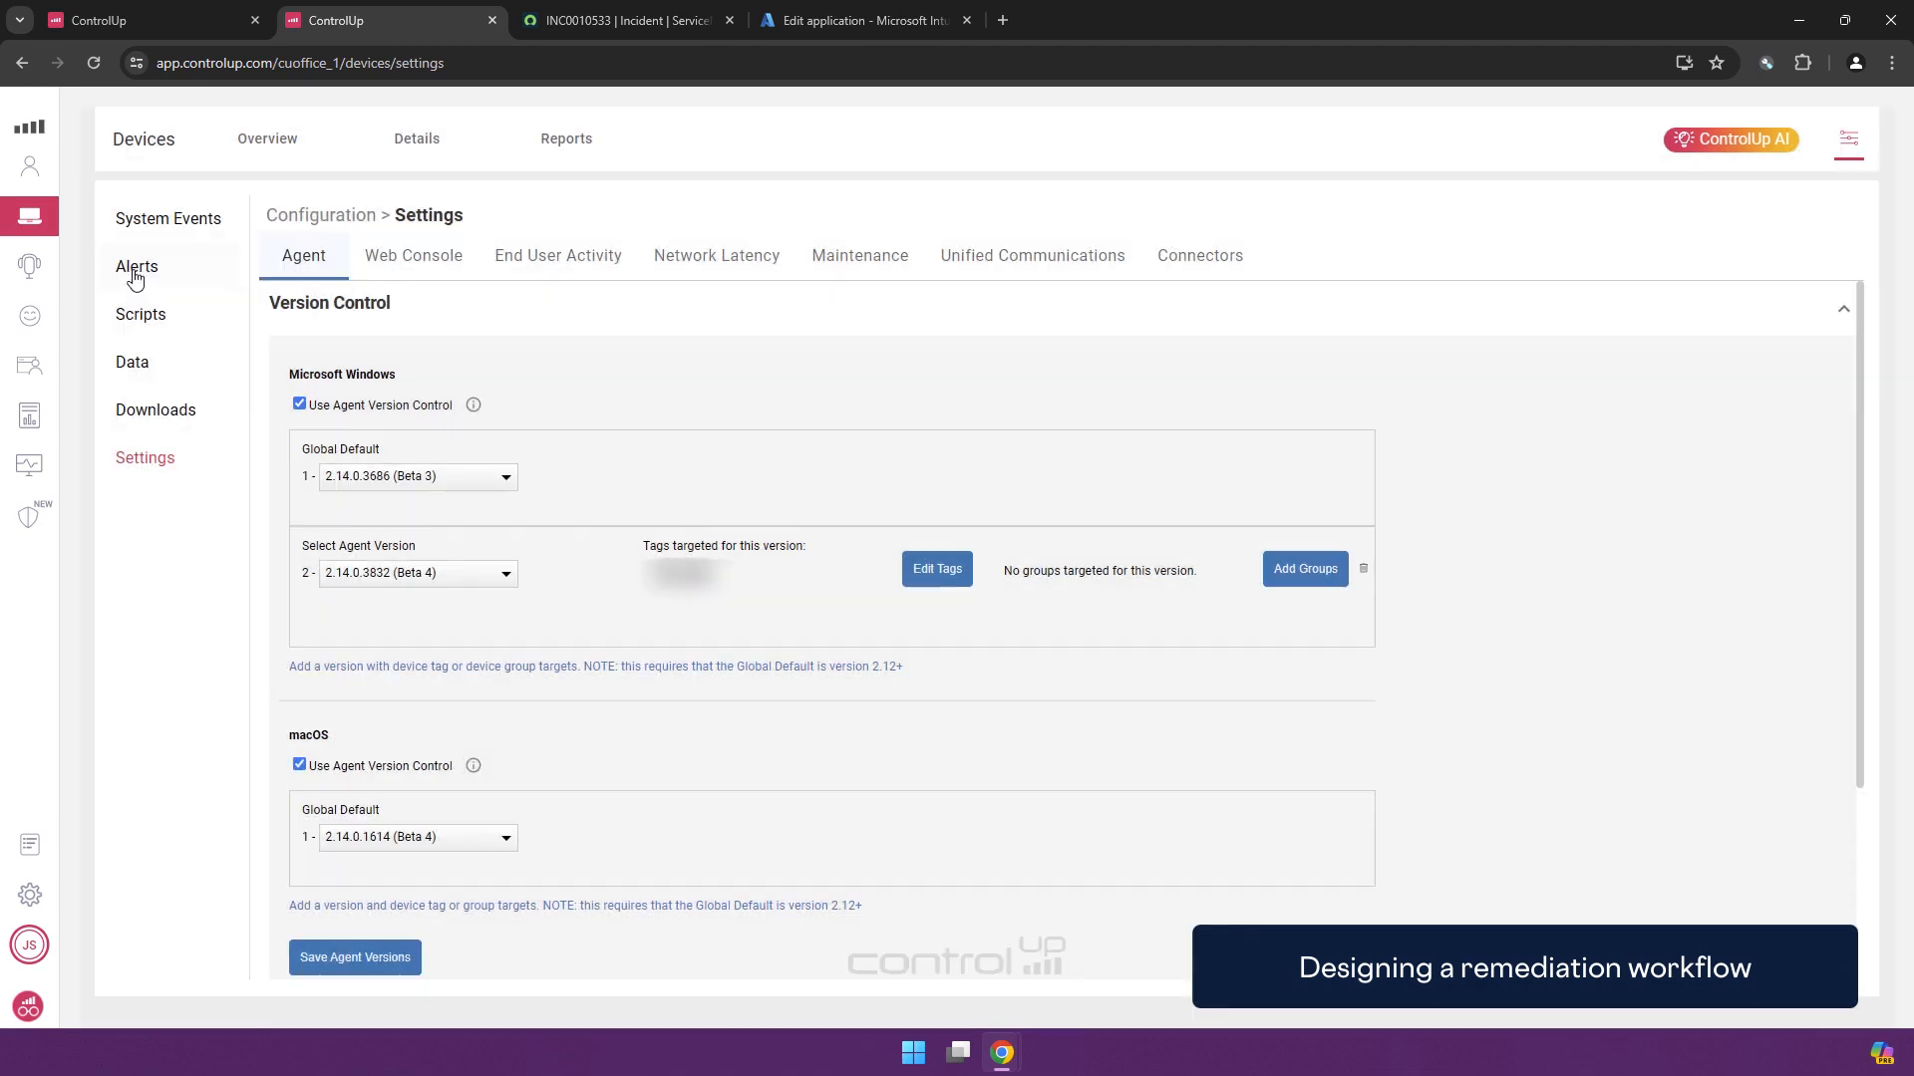
click(139, 270)
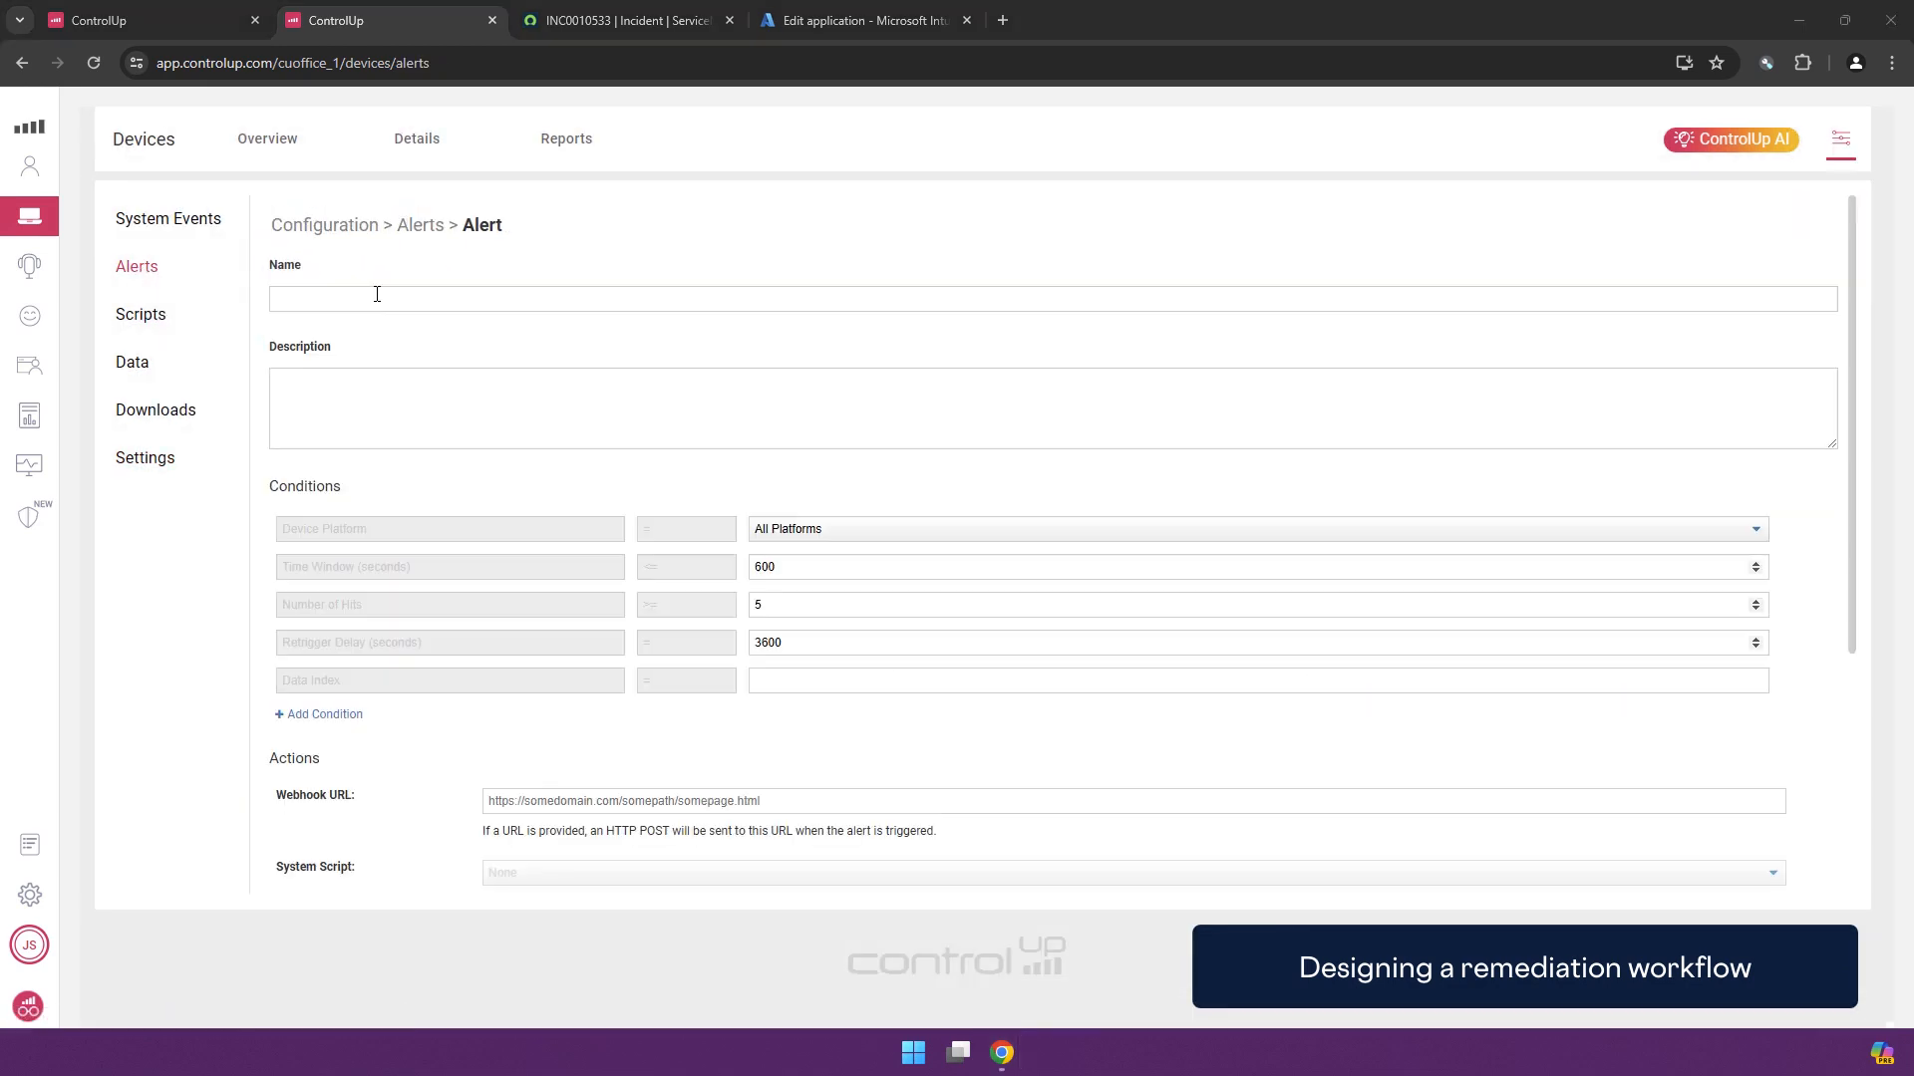
click(378, 301)
text(Disable BT Headset and notify user)
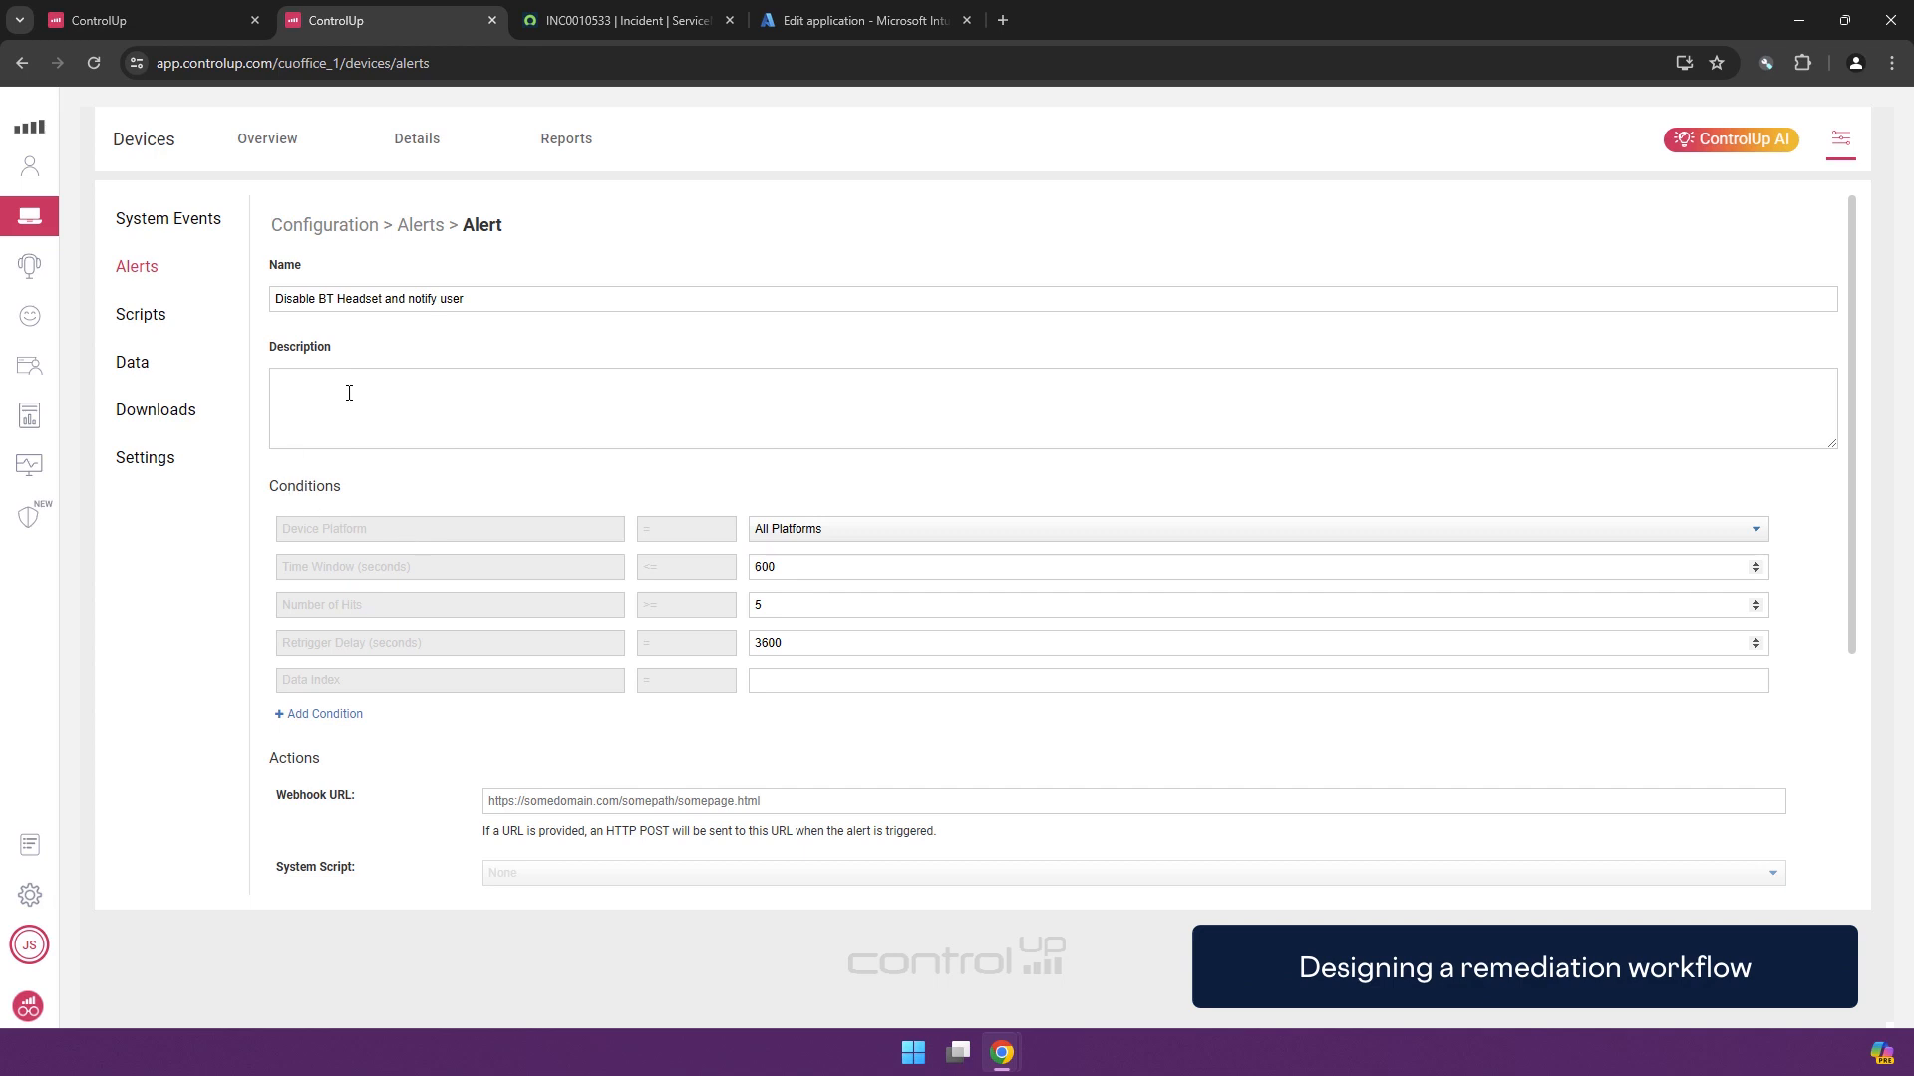
Step: Set the alert's platform to Microsoft Windows, number of hits to 1, retrigger delay to 60 seconds and data index to win_event_log
click(831, 535)
click(815, 565)
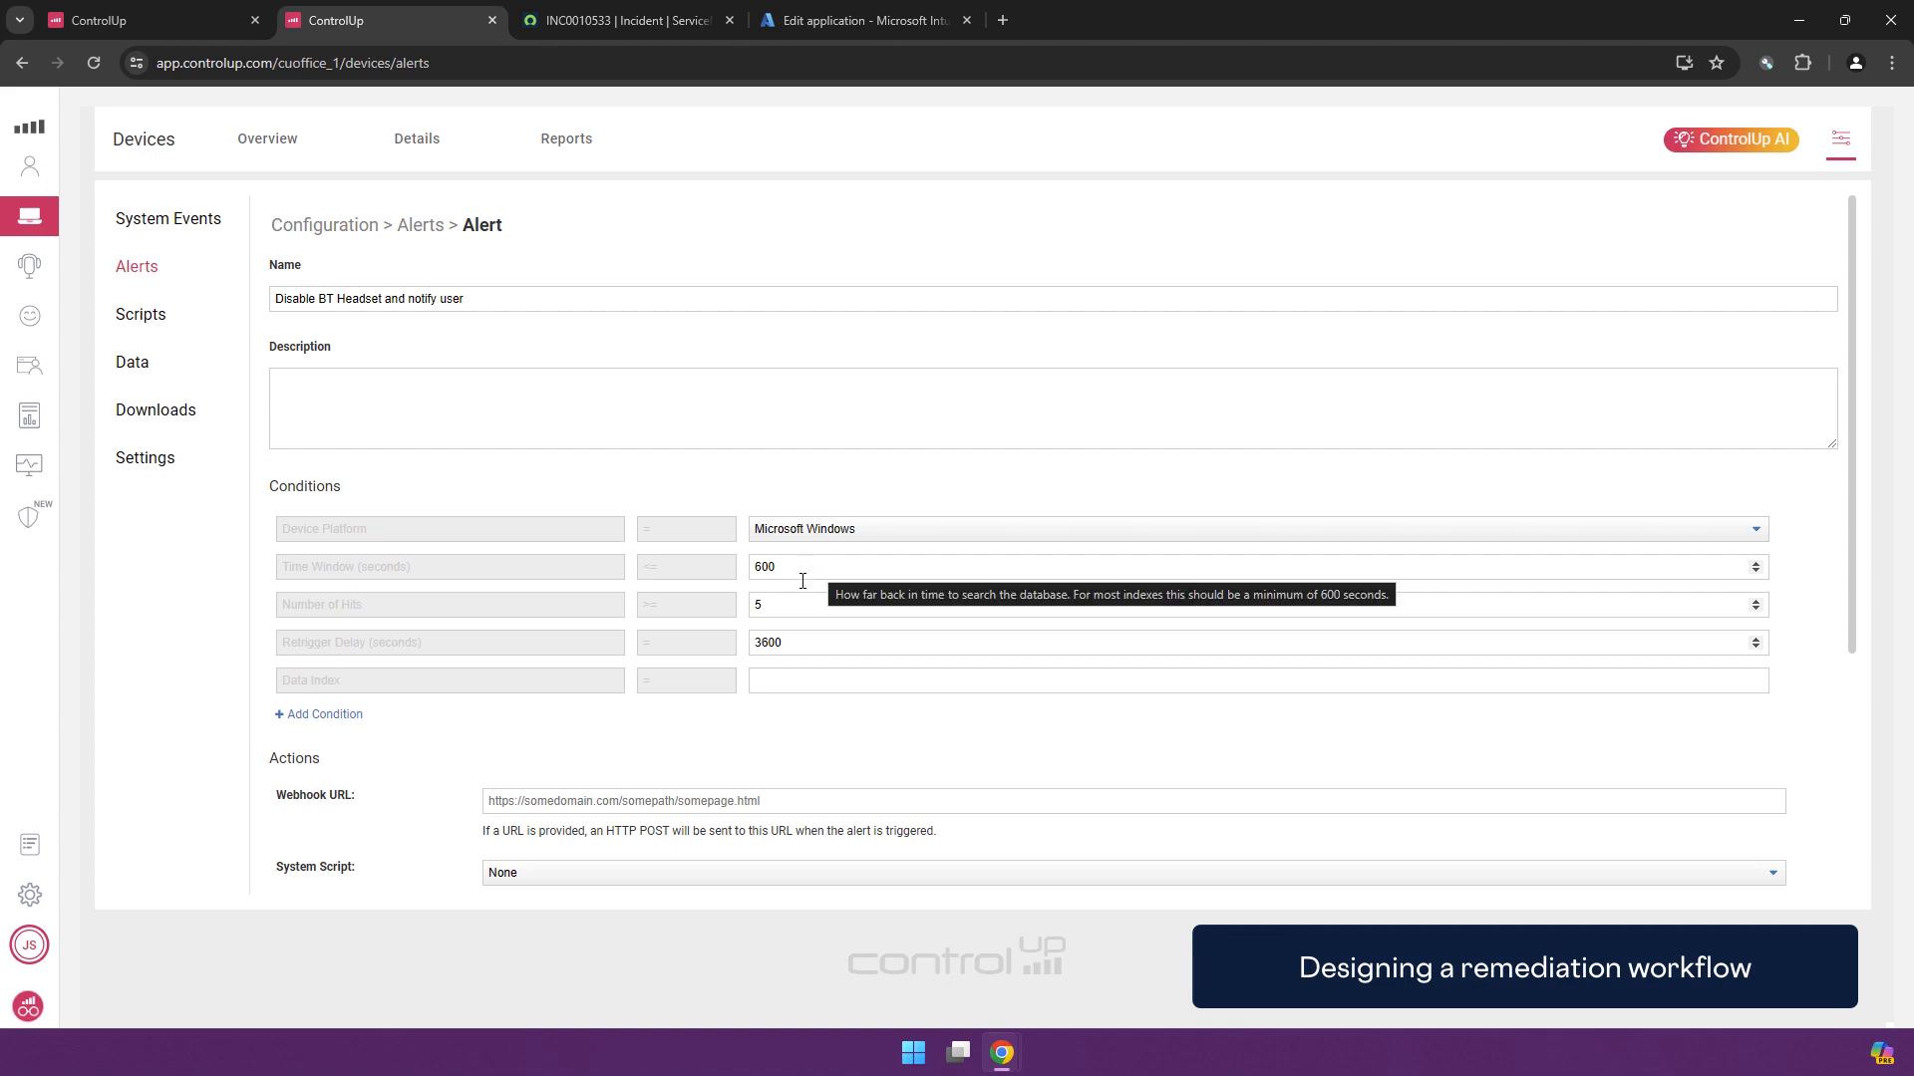
drag(785, 611, 735, 611)
text(1)
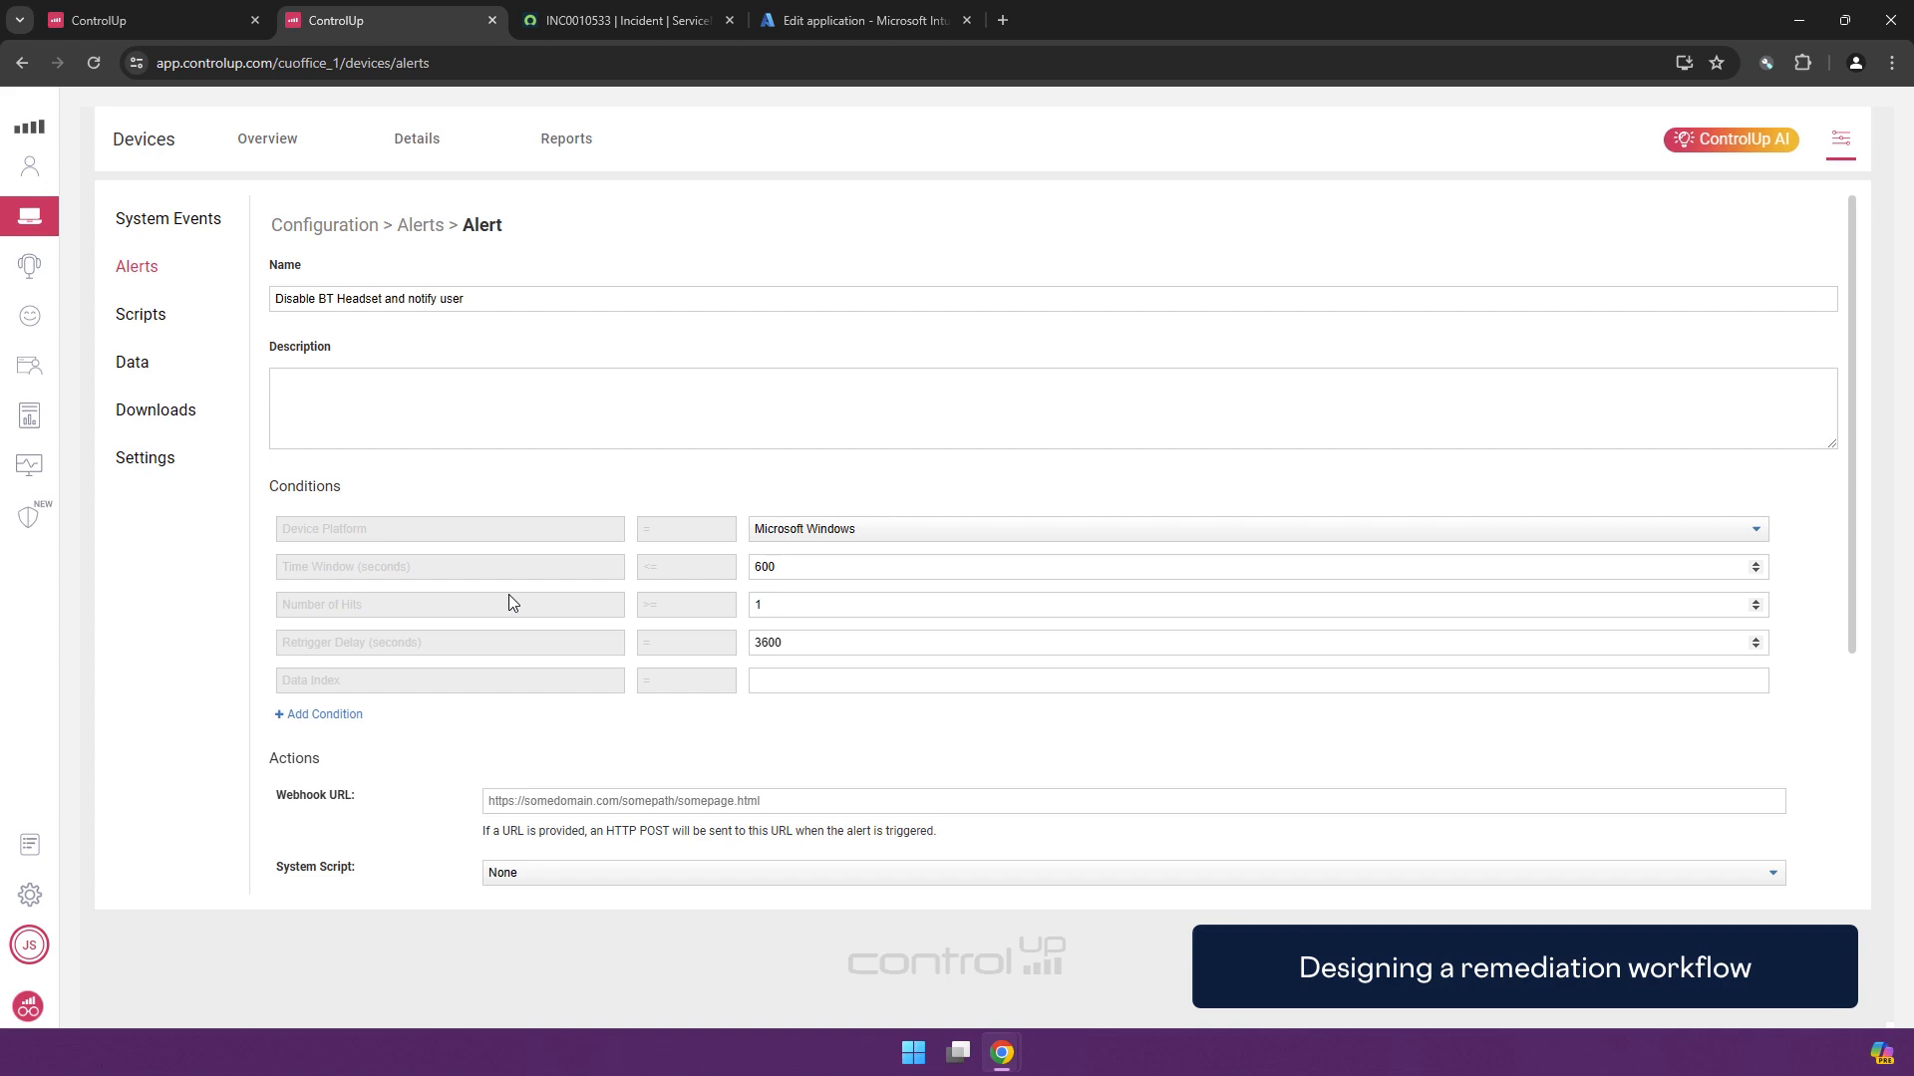
drag(825, 649, 641, 658)
text(60)
click(828, 679)
scroll(625, 859, down, 2)
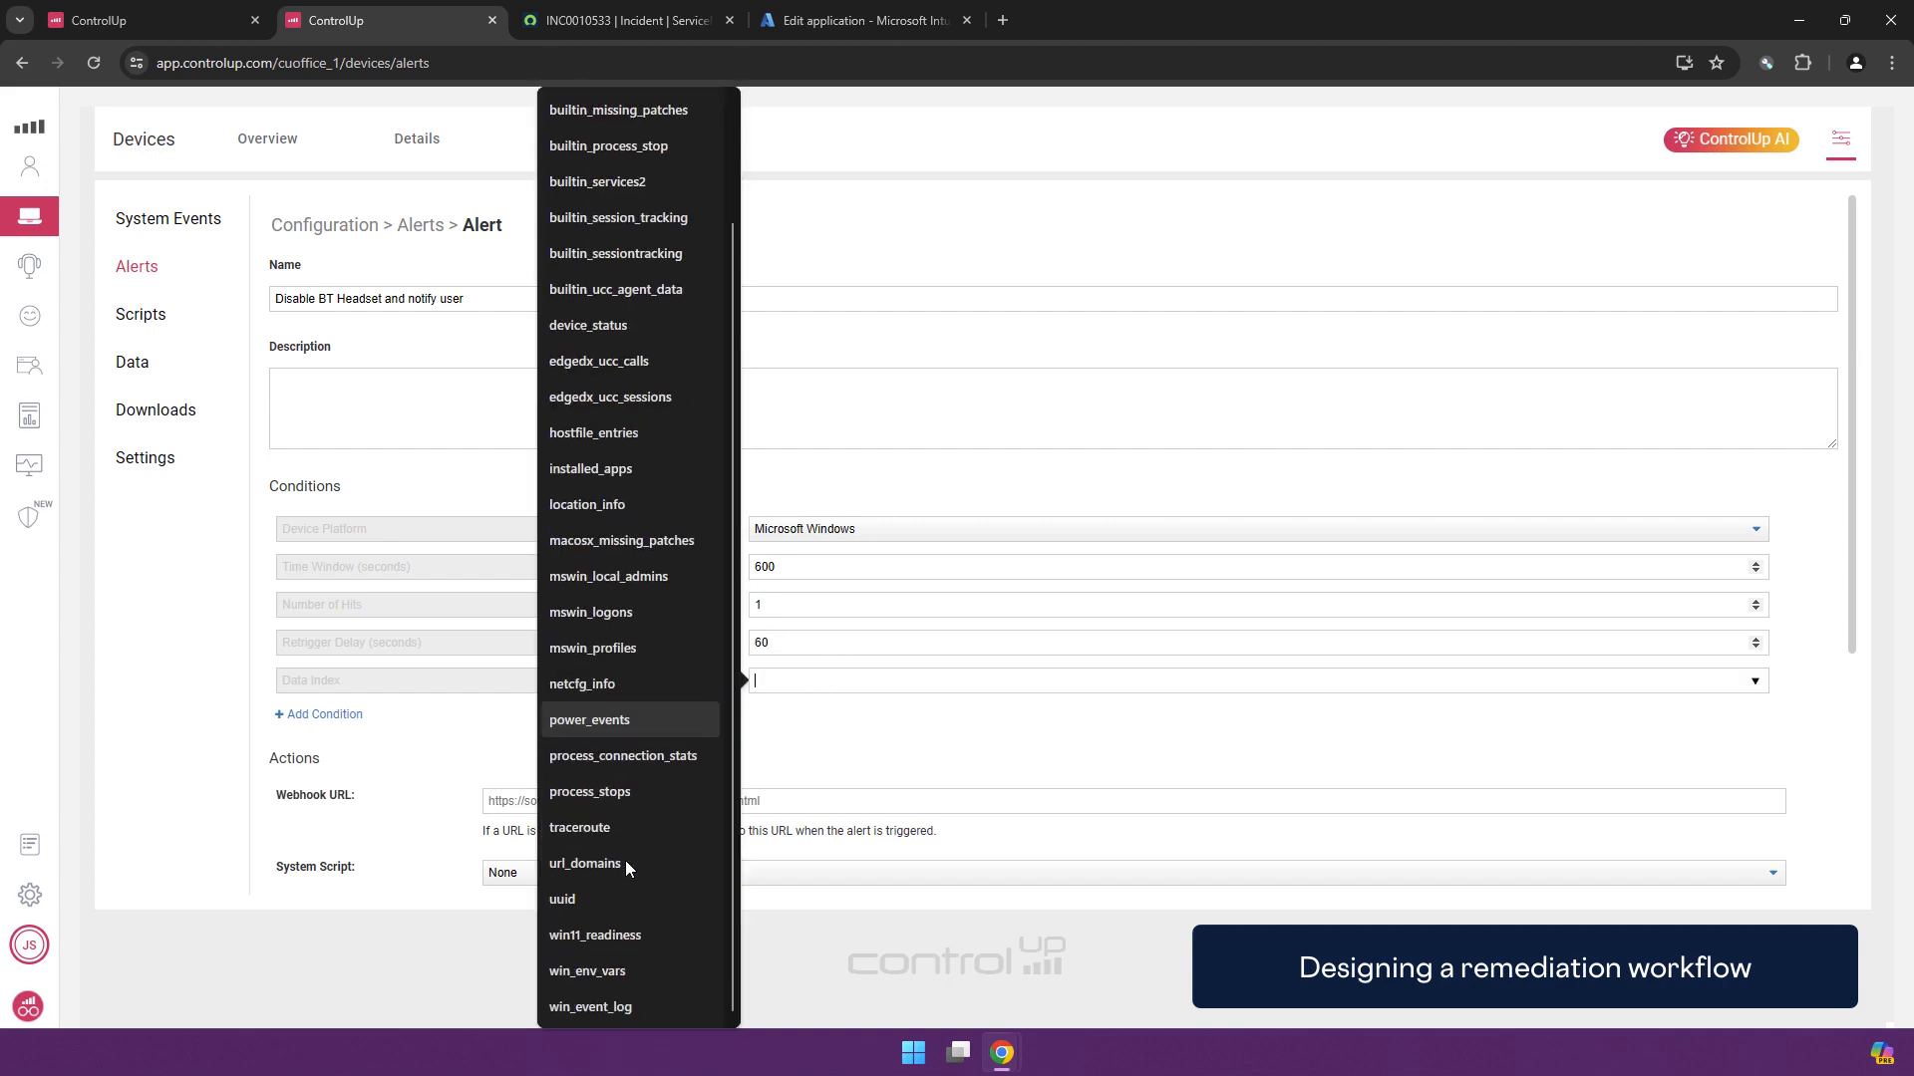
click(598, 1013)
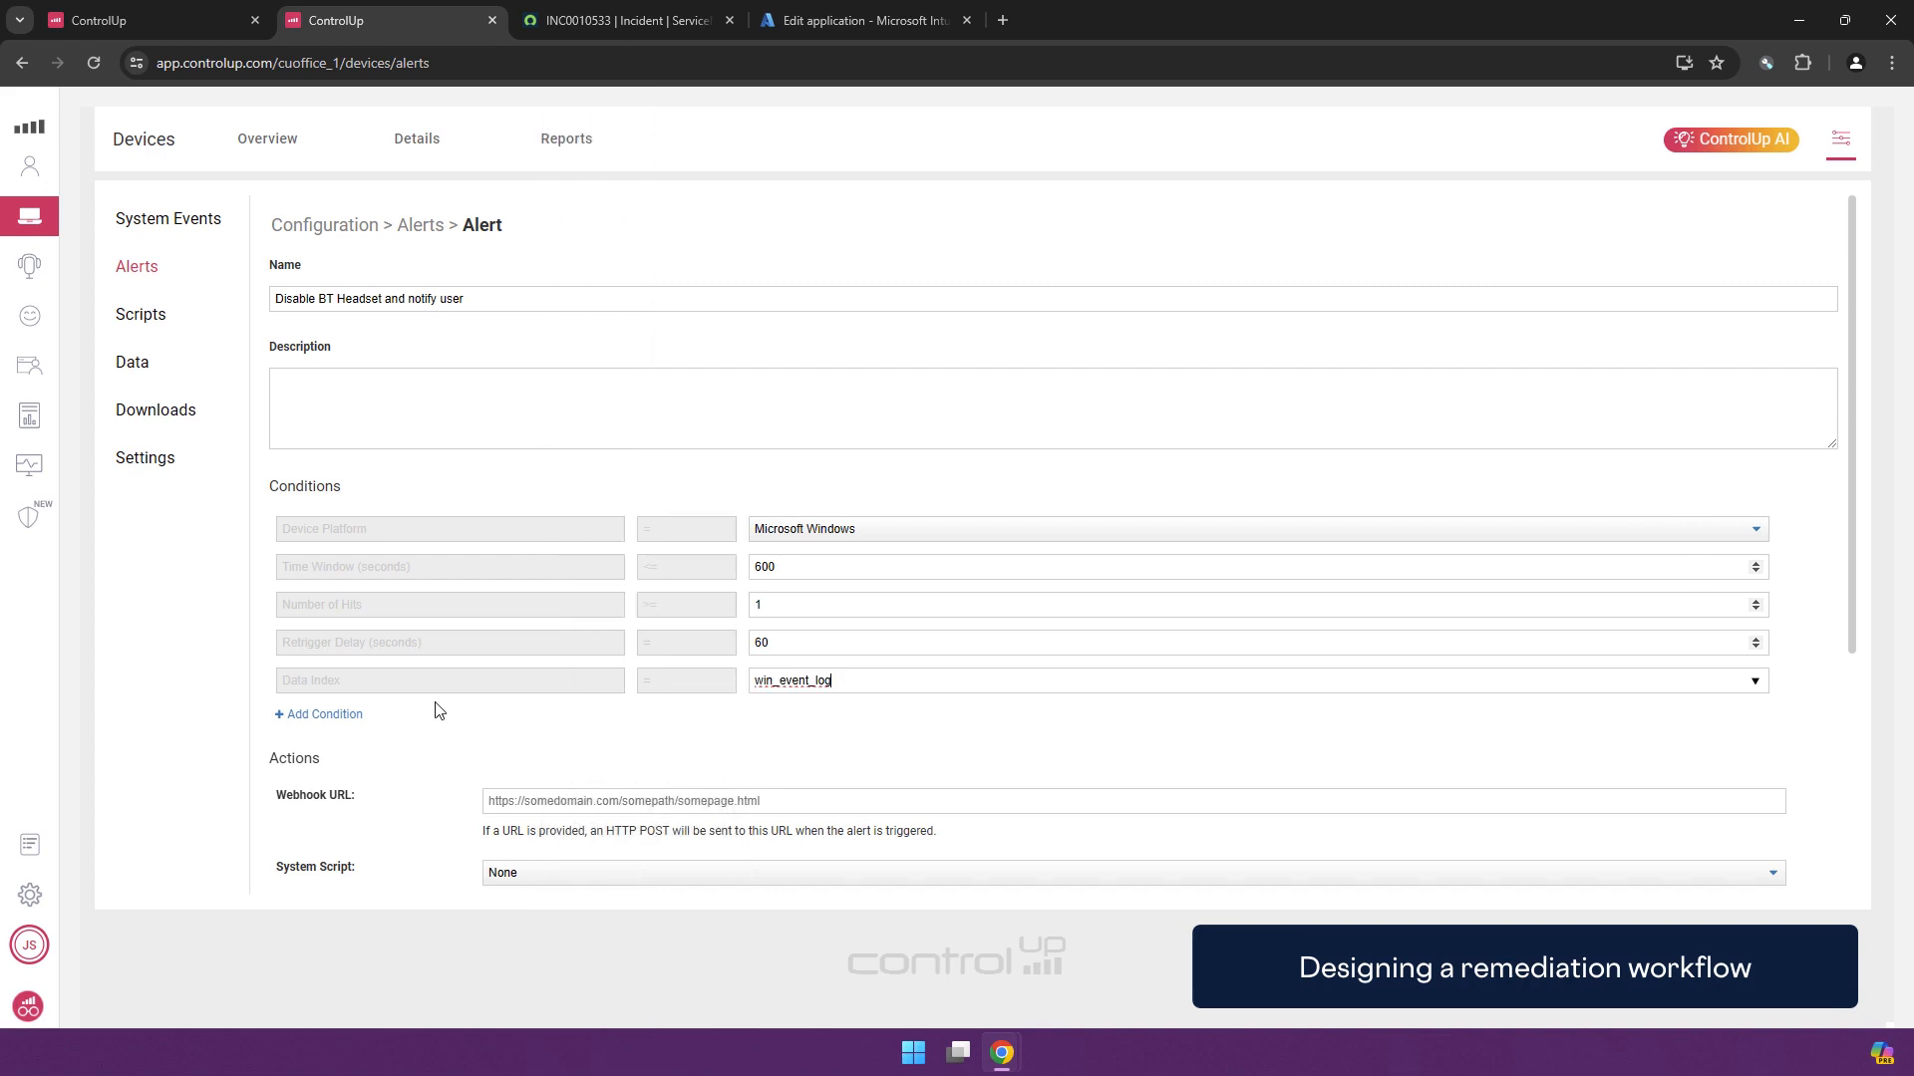
Step: Add an alert condition requiring event_id = 1000
click(339, 716)
click(504, 720)
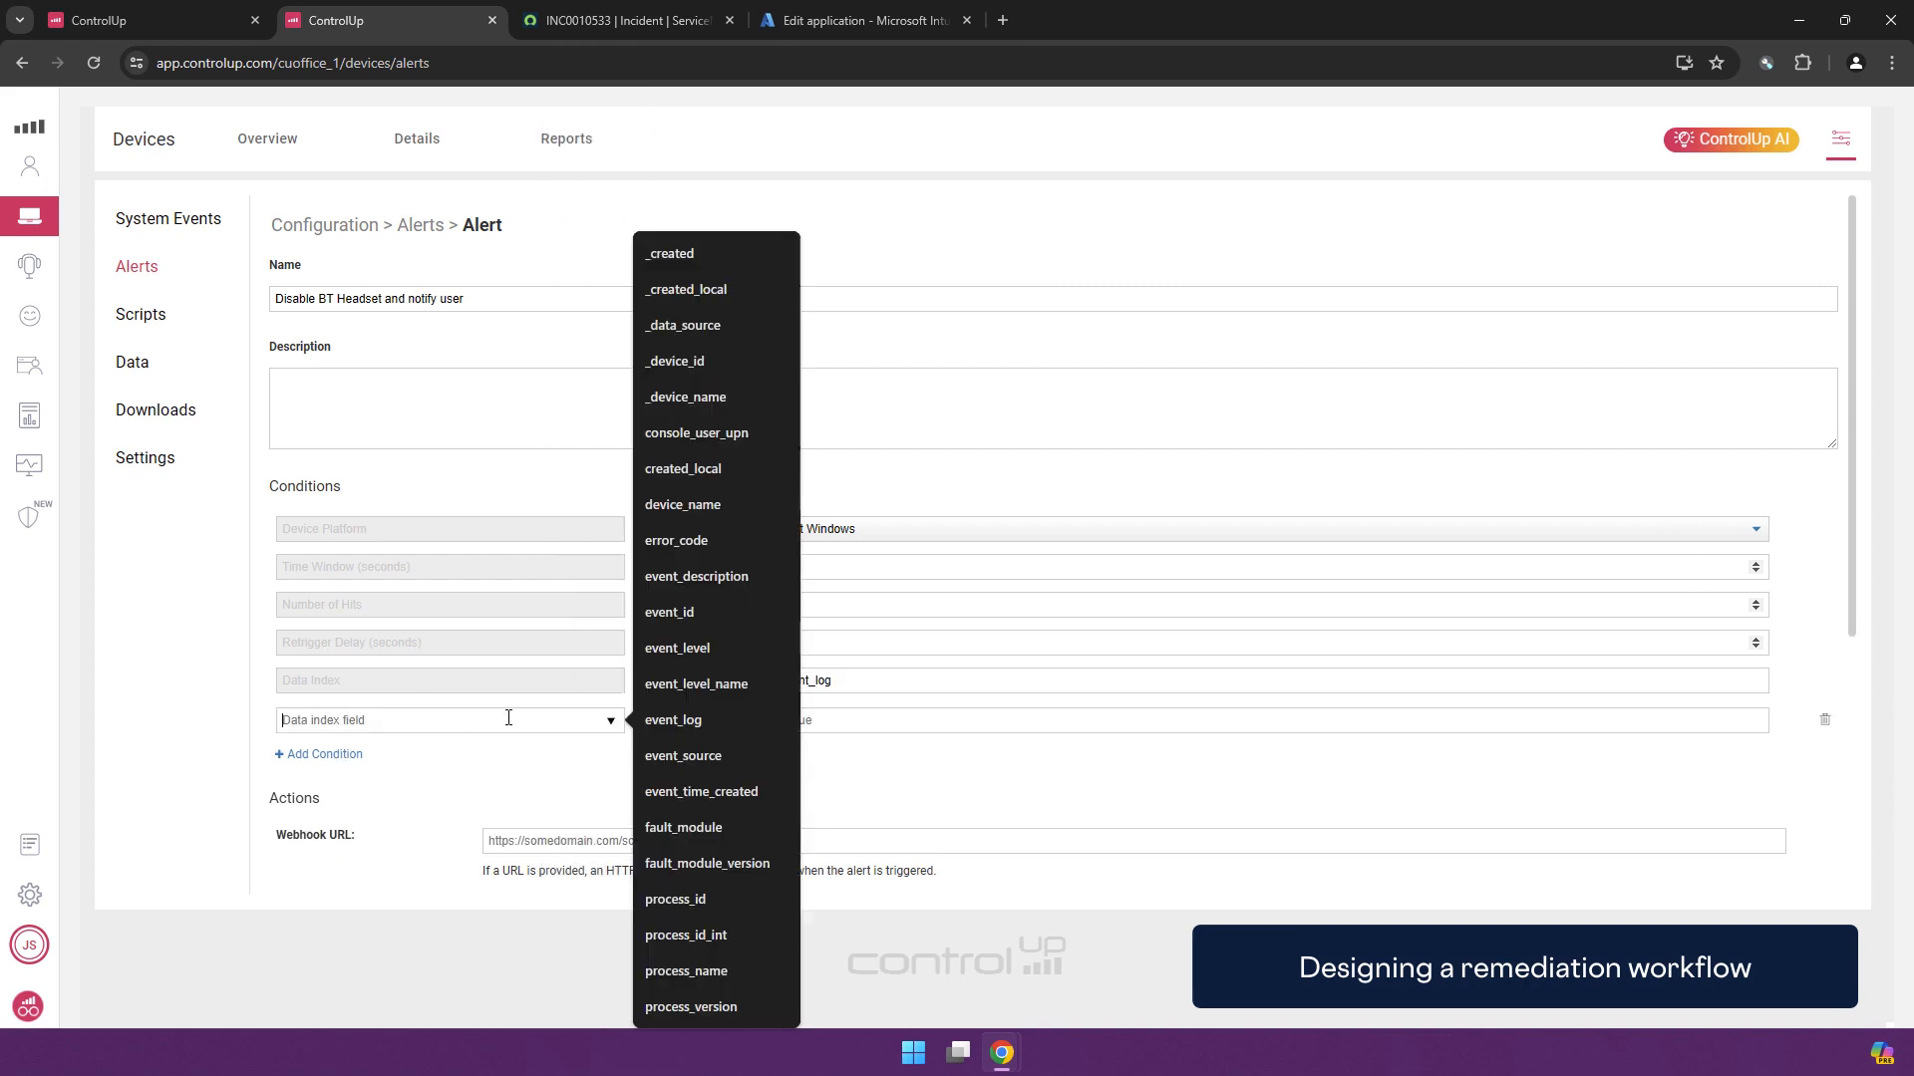
click(714, 616)
click(697, 720)
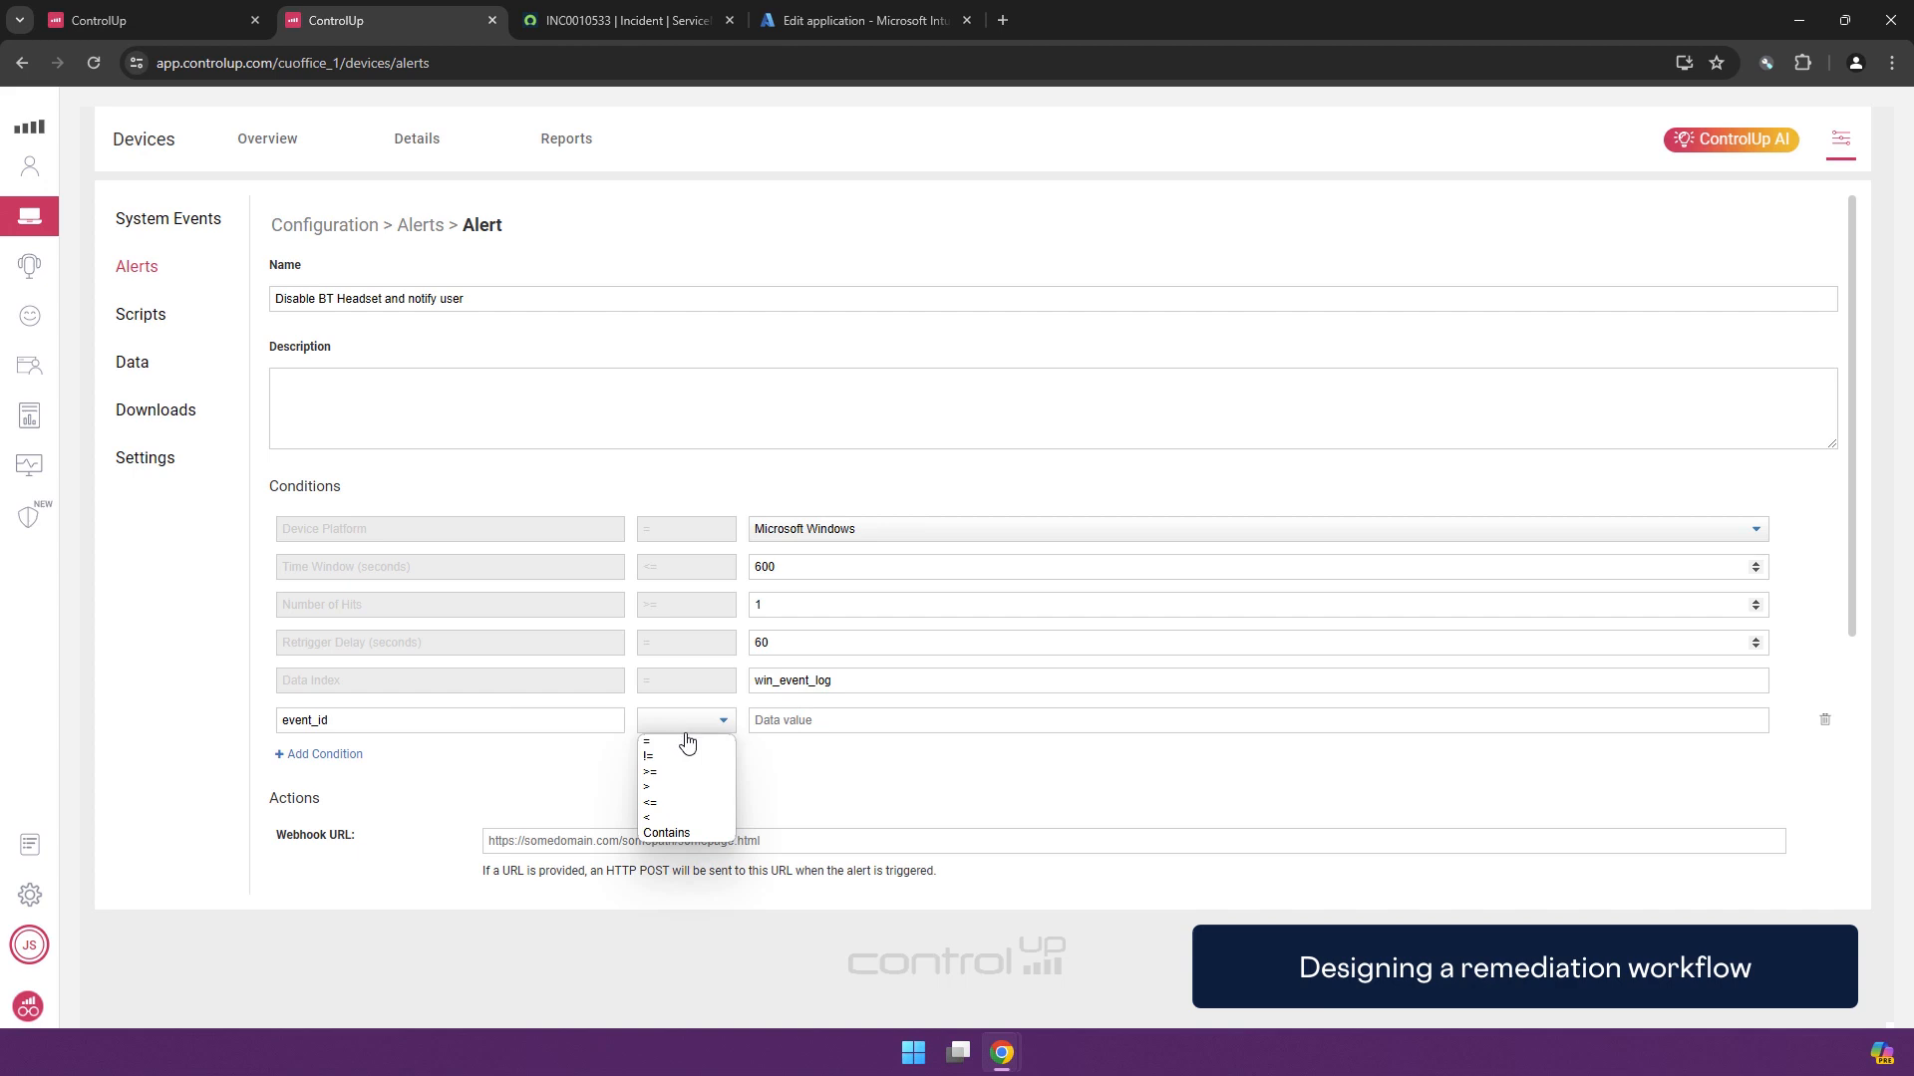
click(668, 741)
click(806, 720)
text(1000)
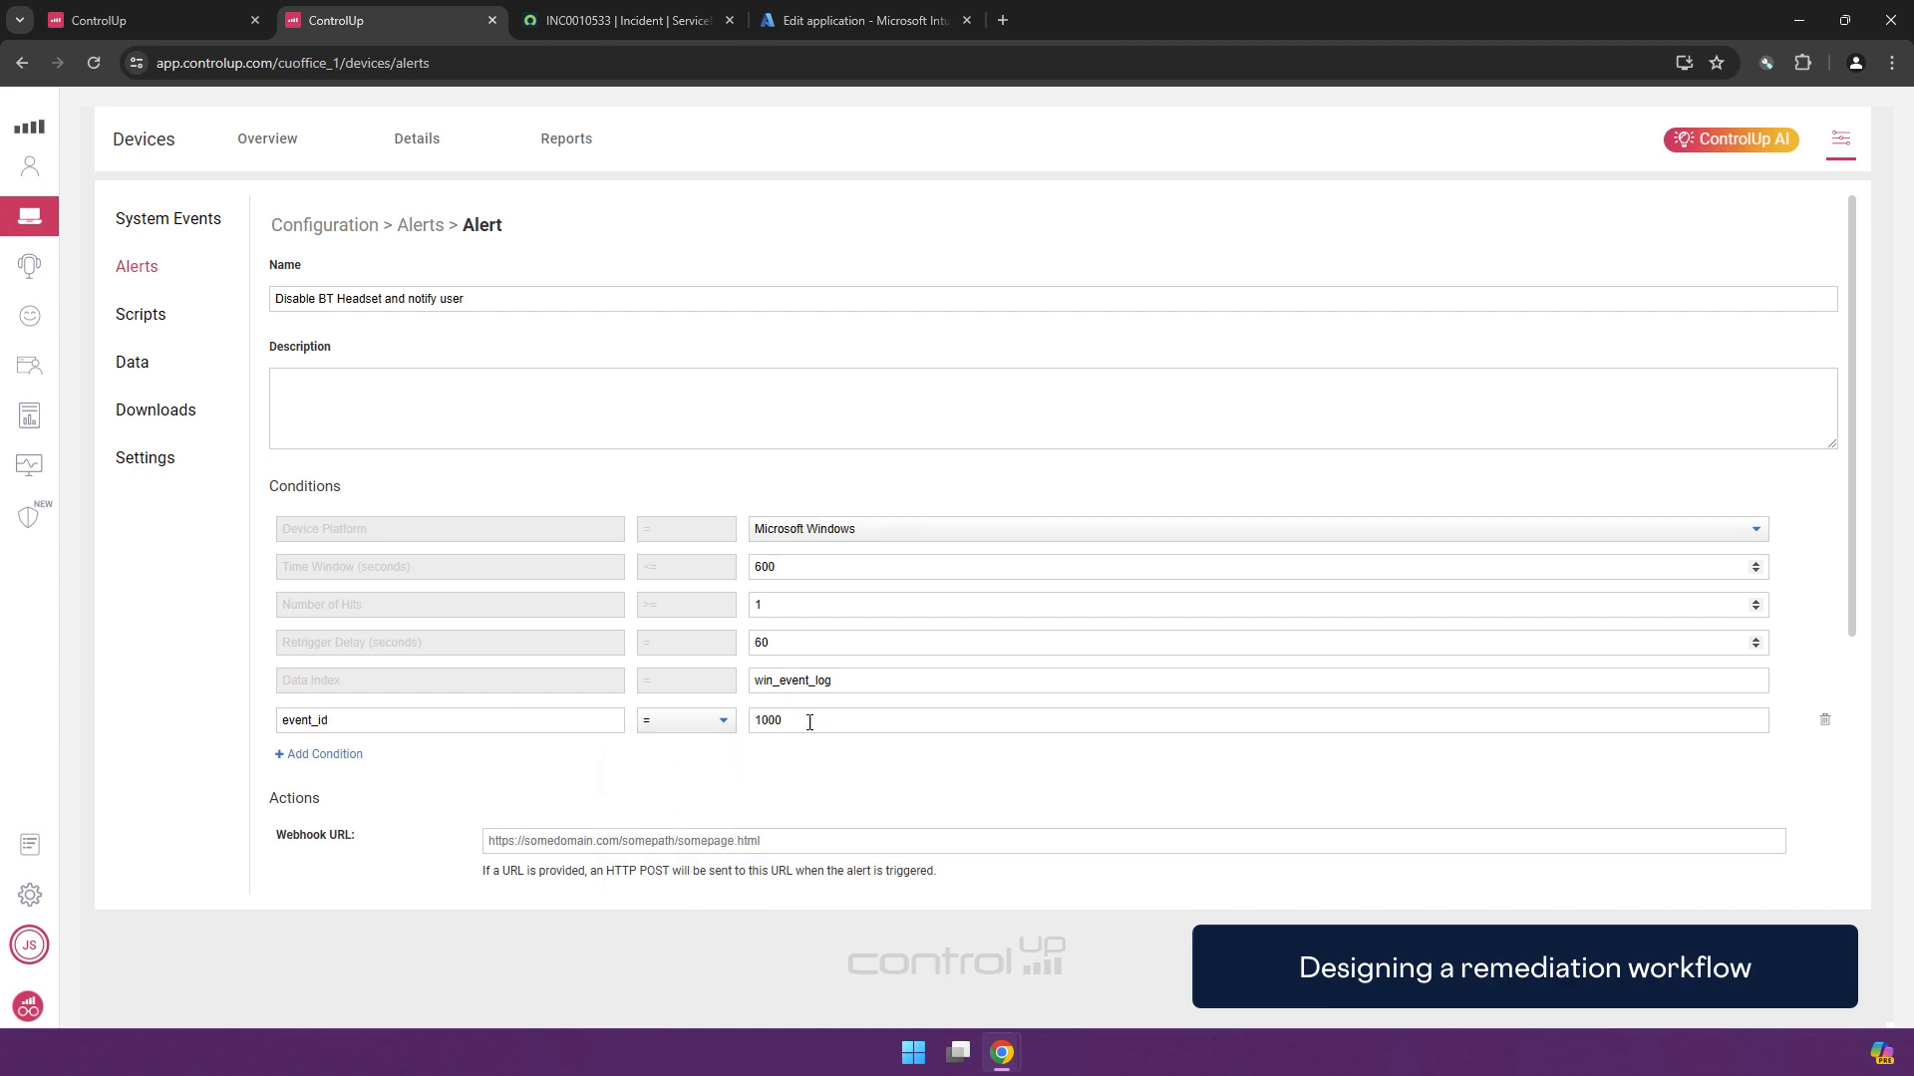
Step: Add a second alert condition requiring fault_module to contain "Plantronics"
click(315, 755)
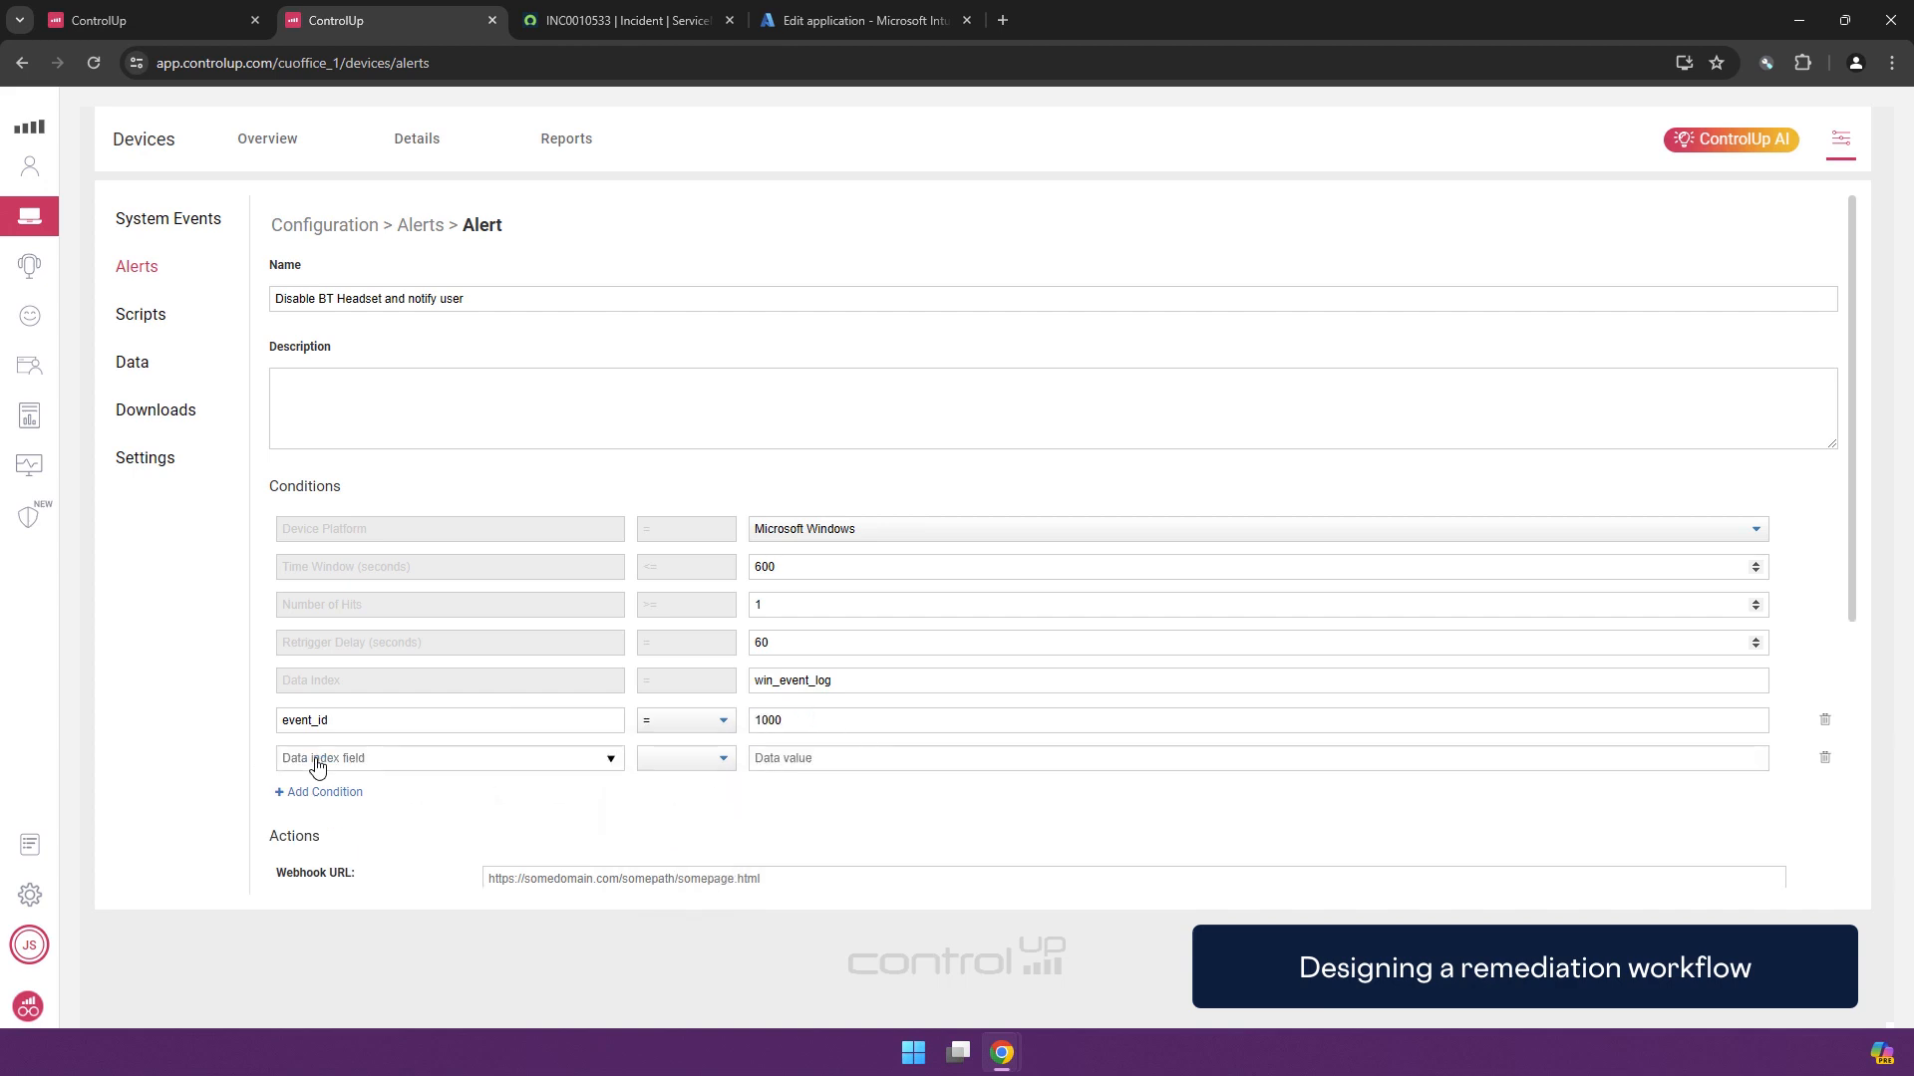
click(411, 766)
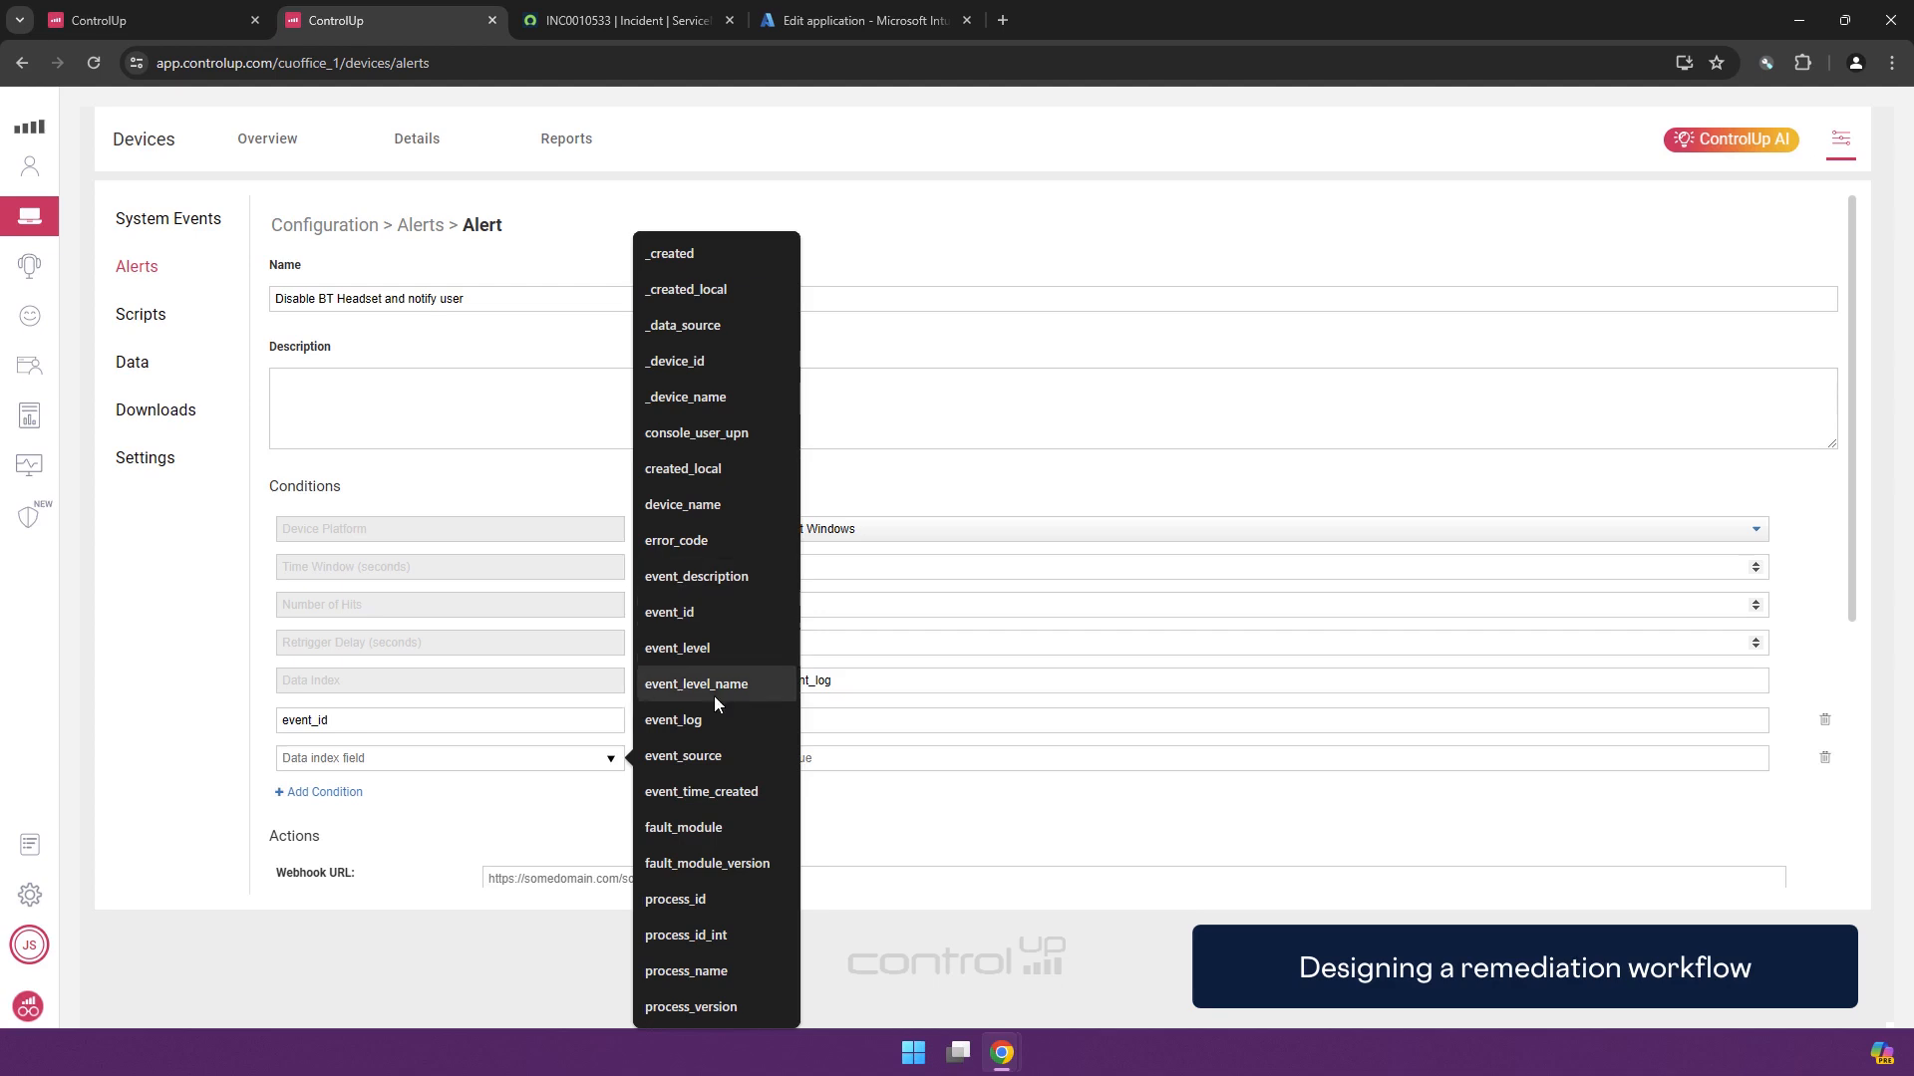
click(703, 834)
click(686, 758)
click(668, 872)
click(812, 760)
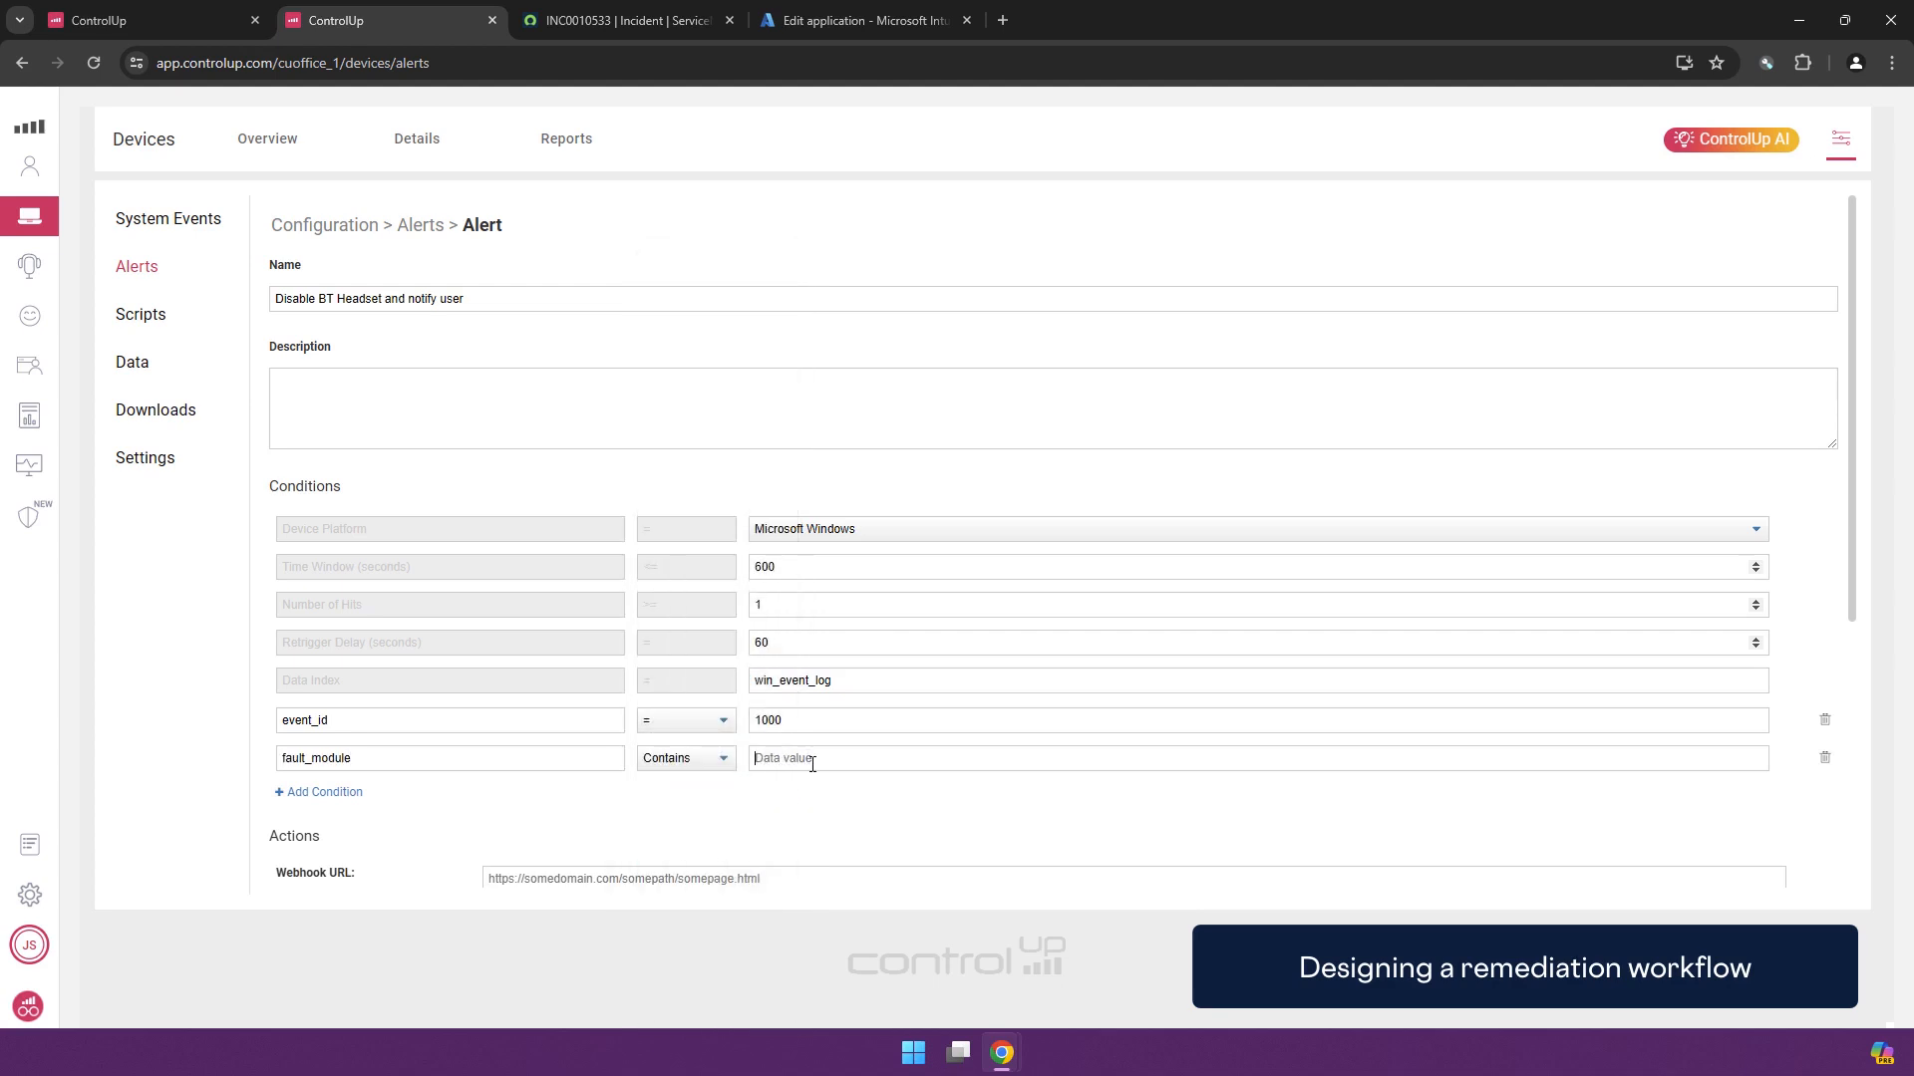
text("Planta)
text(onics)
Step: Set the alert's system script to Disable BT headset and its user script to the Headset User Message script
scroll(832, 790, down, 4)
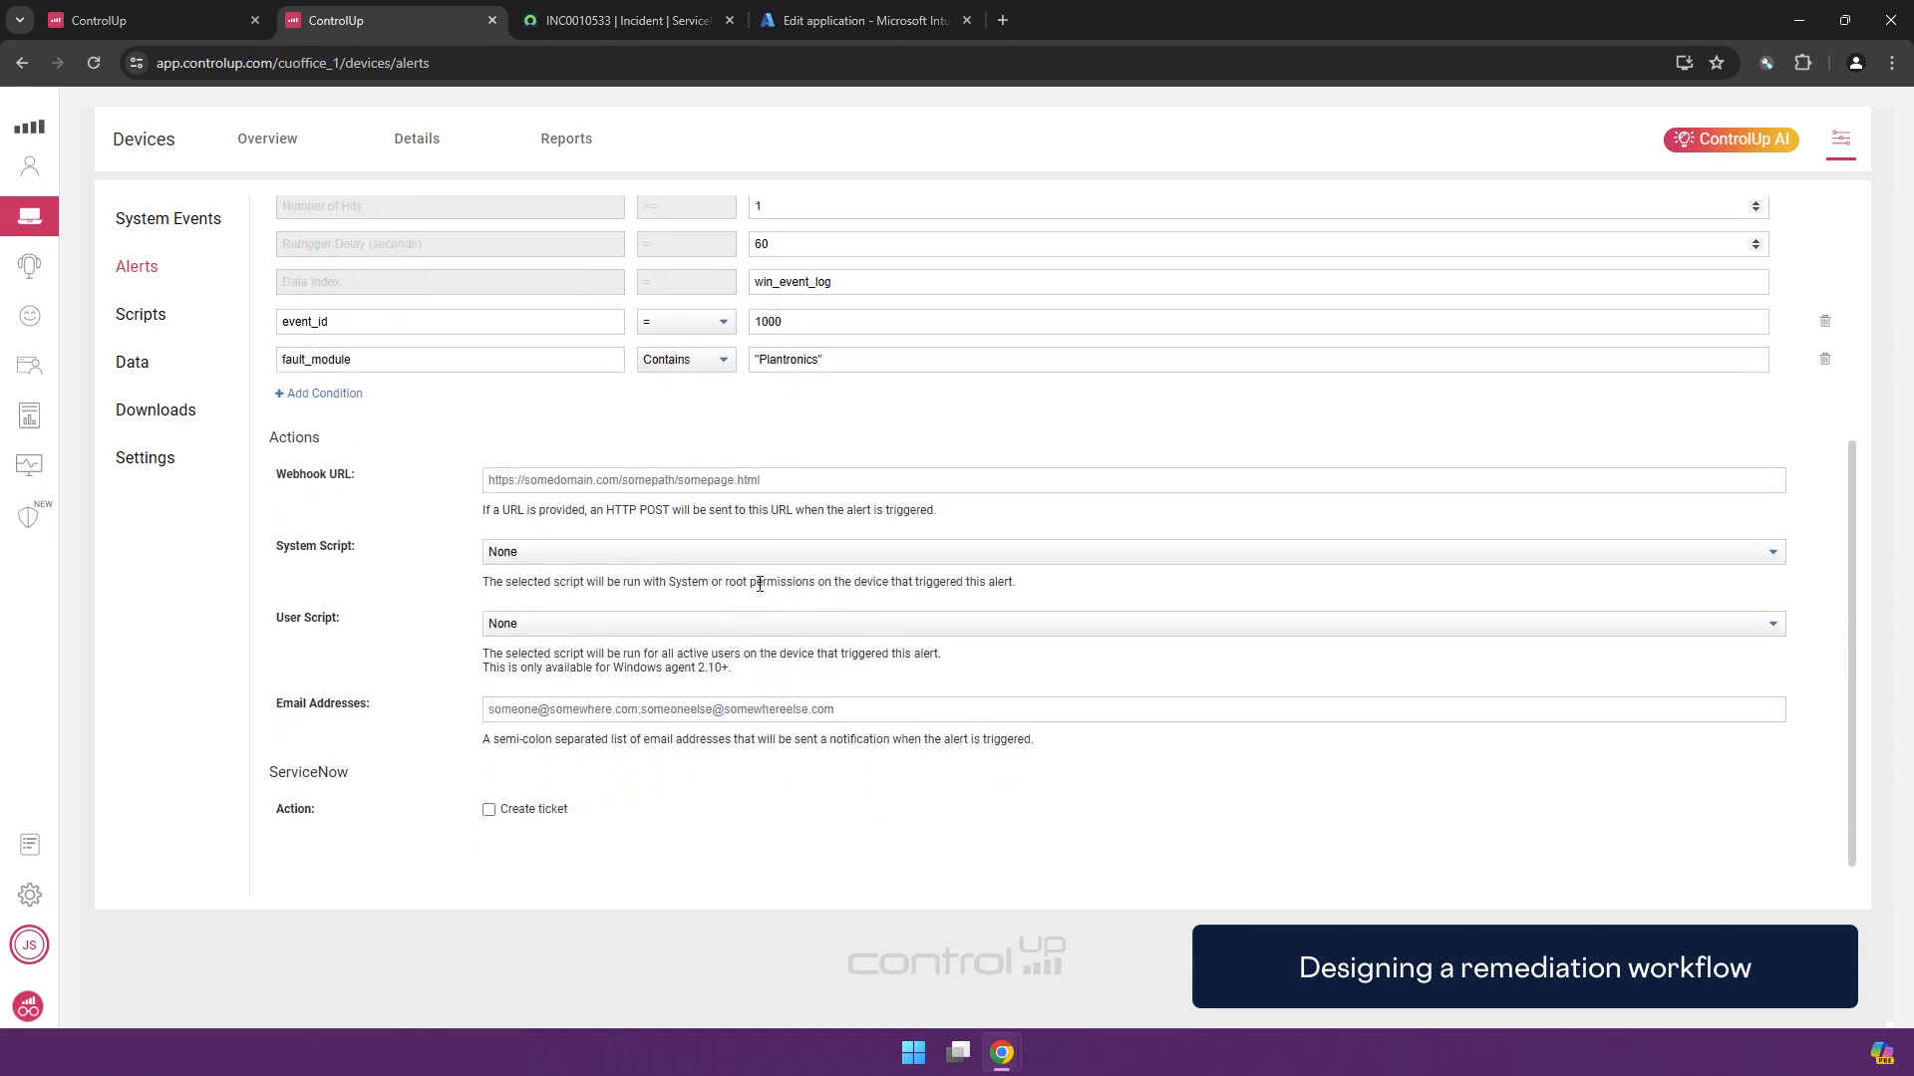
click(571, 554)
click(556, 620)
click(588, 626)
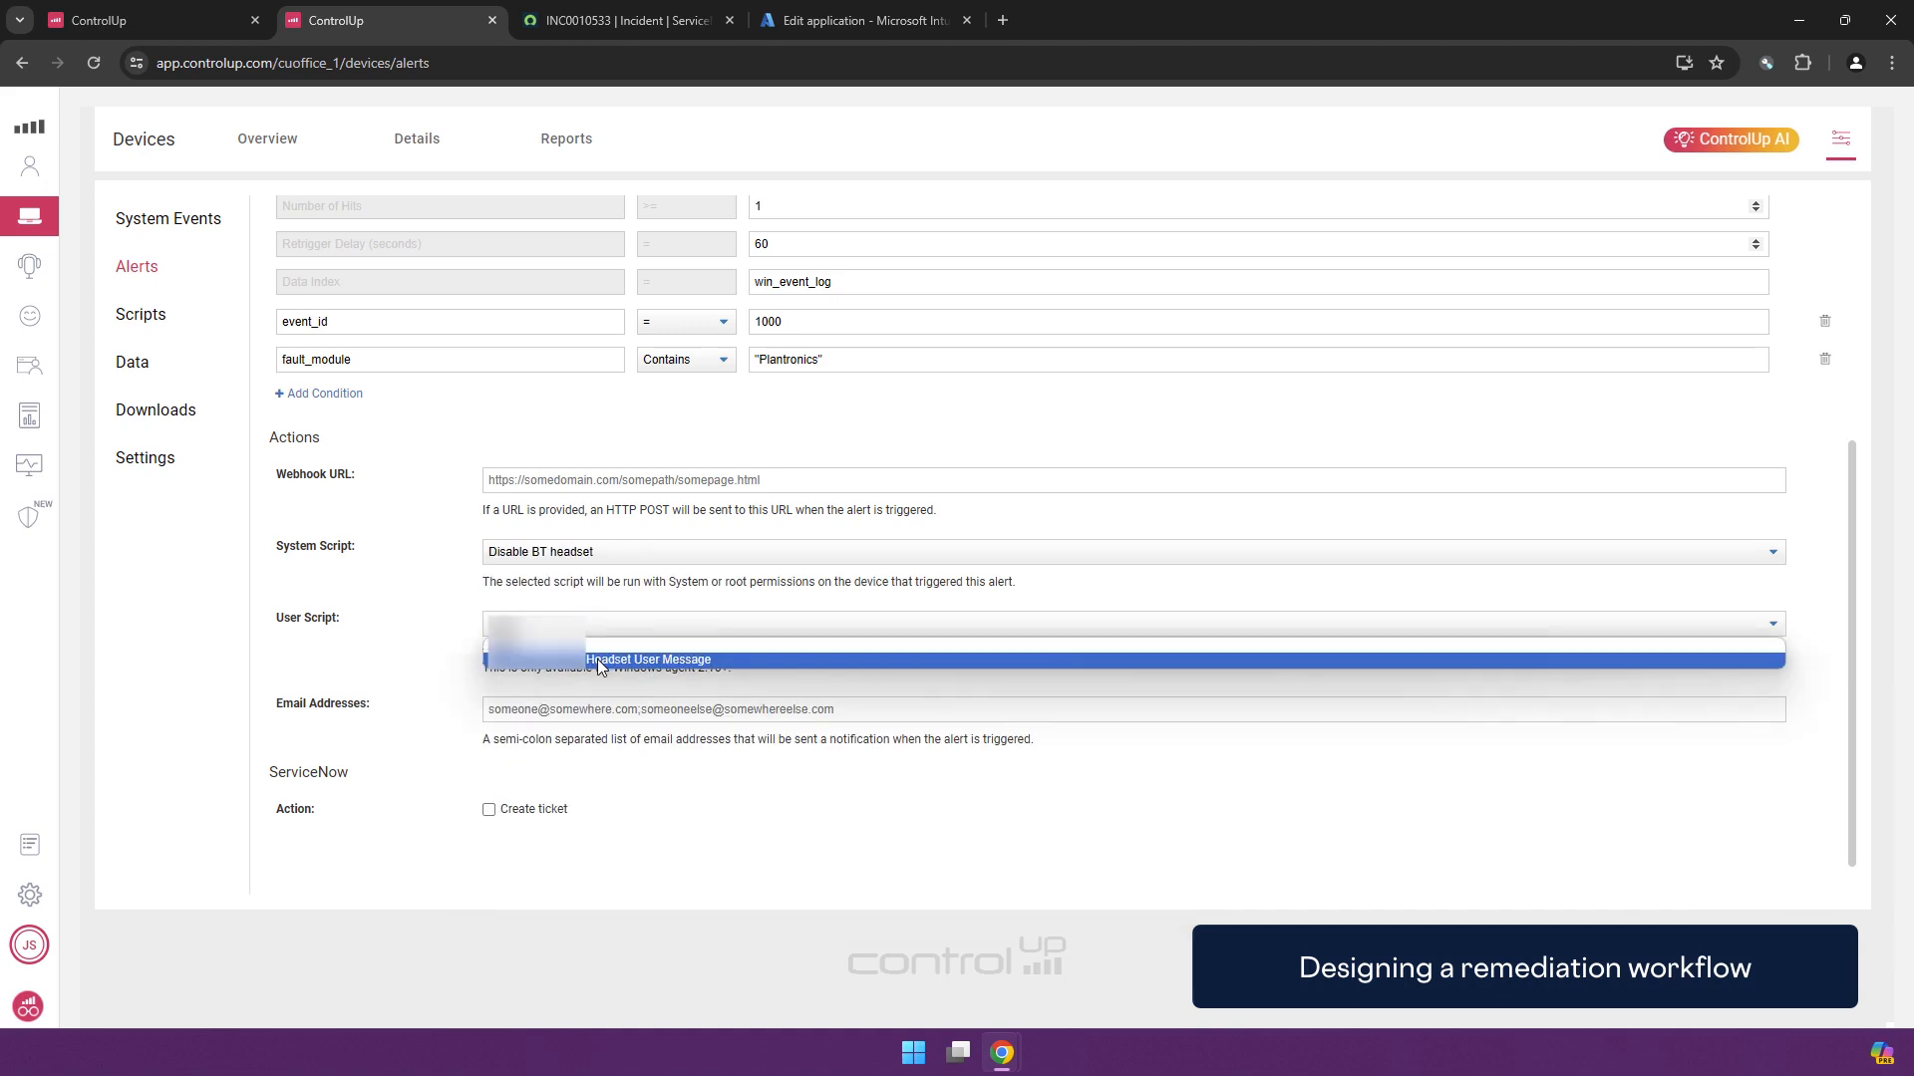
click(596, 660)
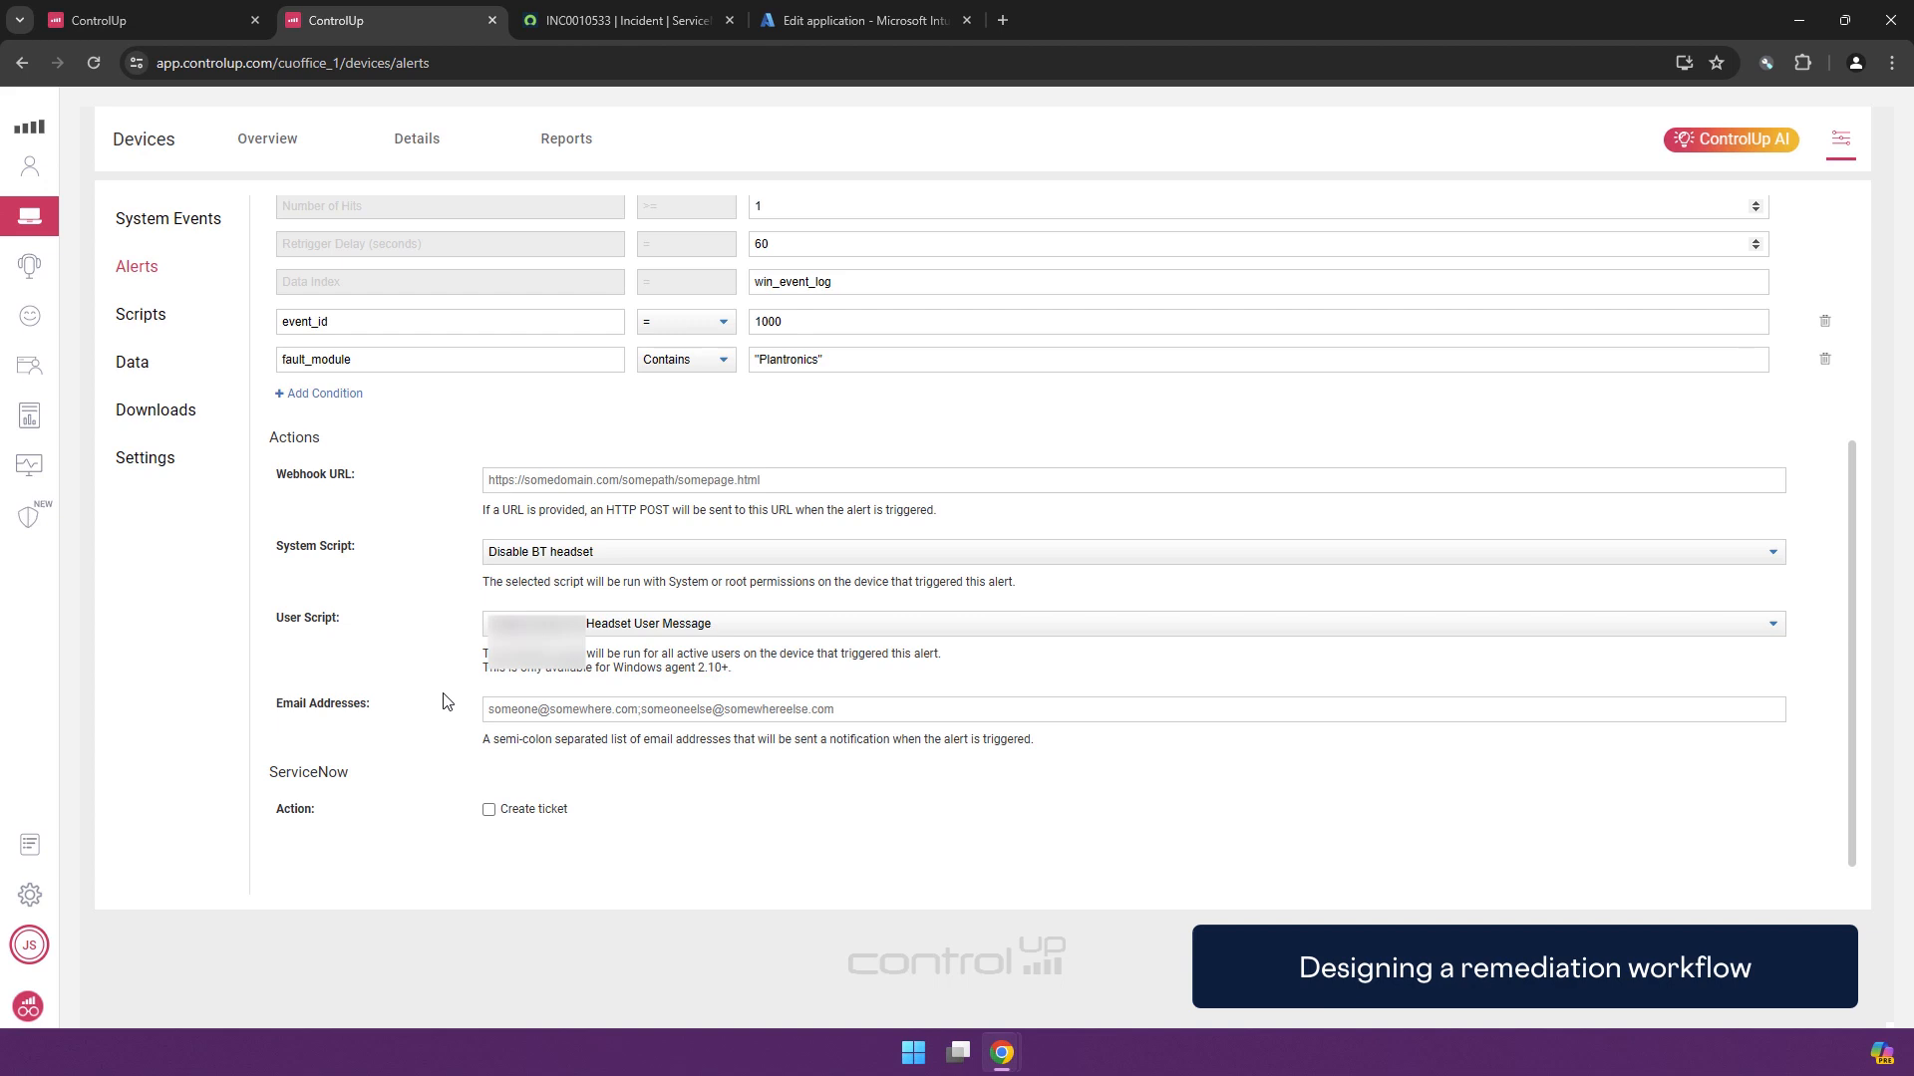
Step: Check the alert's conditions and actions, and create the alert
scroll(460, 578, up, 3)
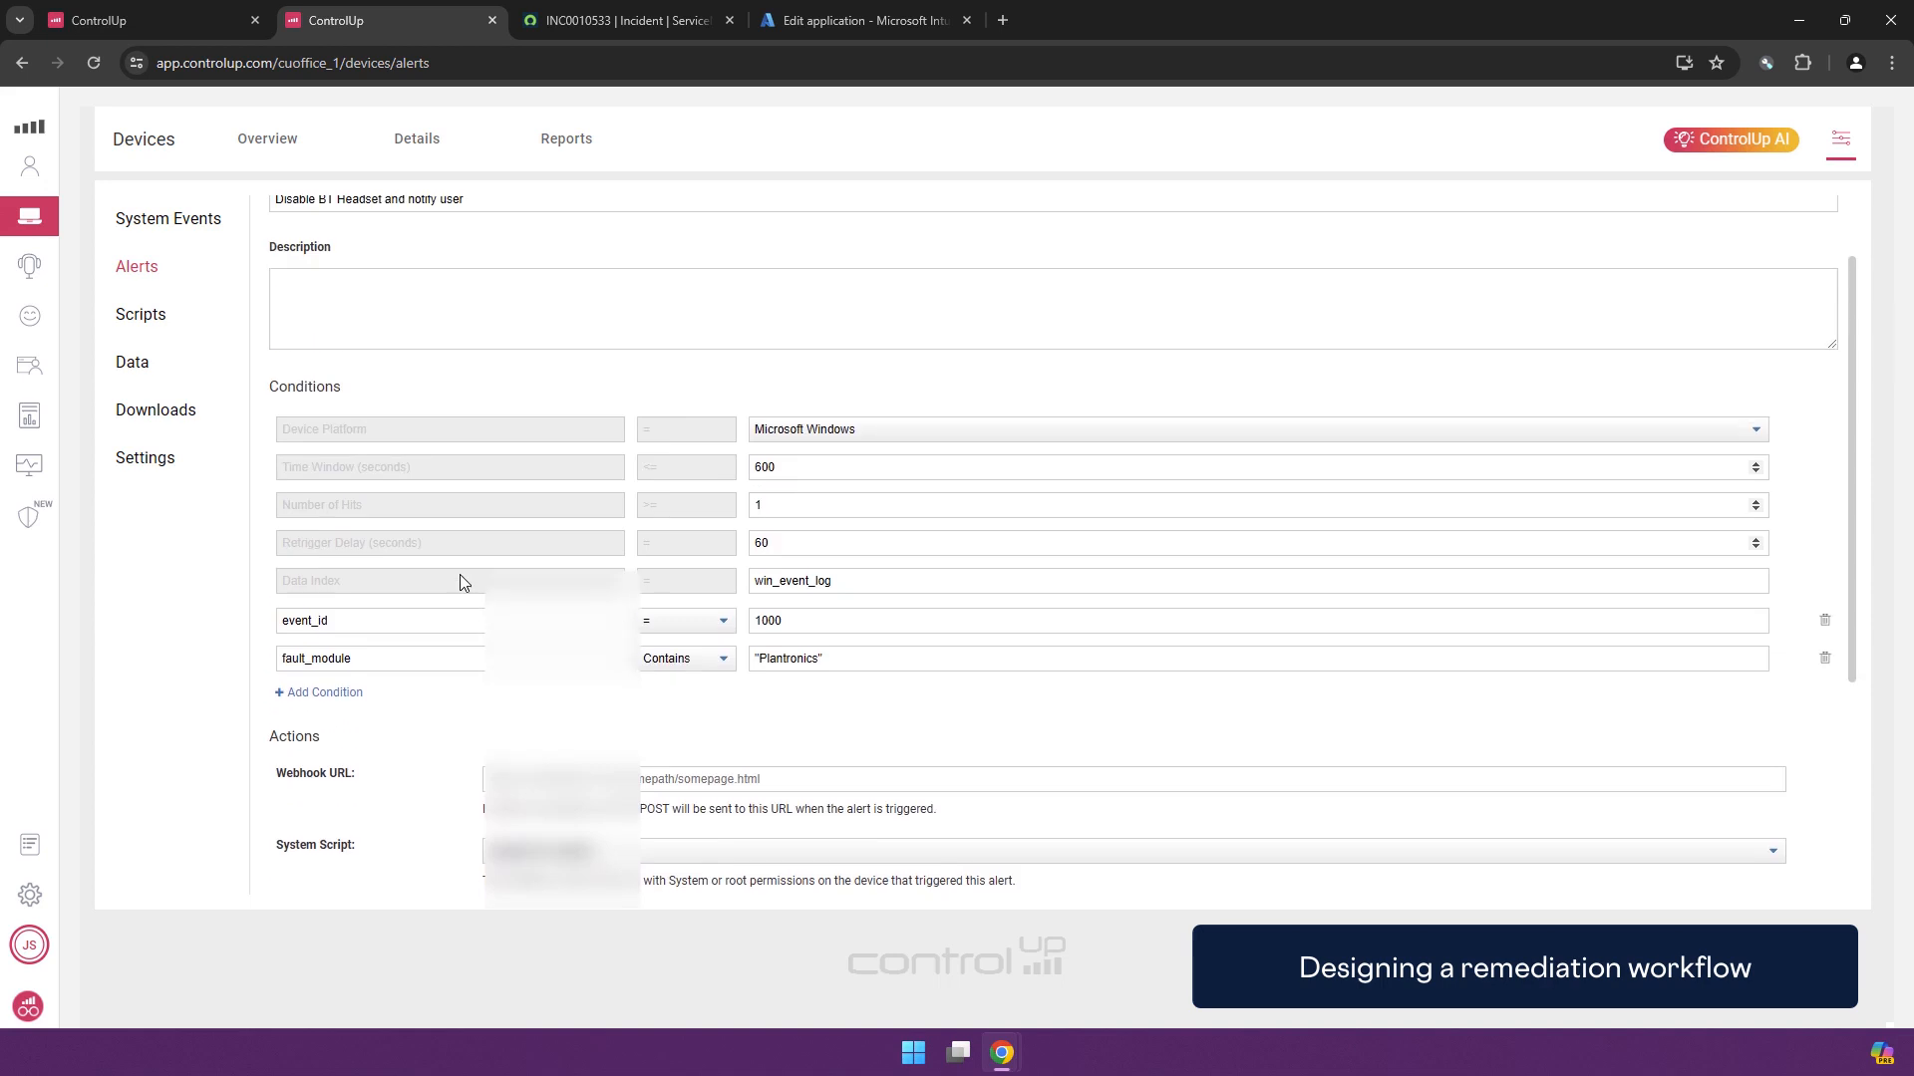
scroll(479, 606, up, 1)
scroll(478, 606, down, 4)
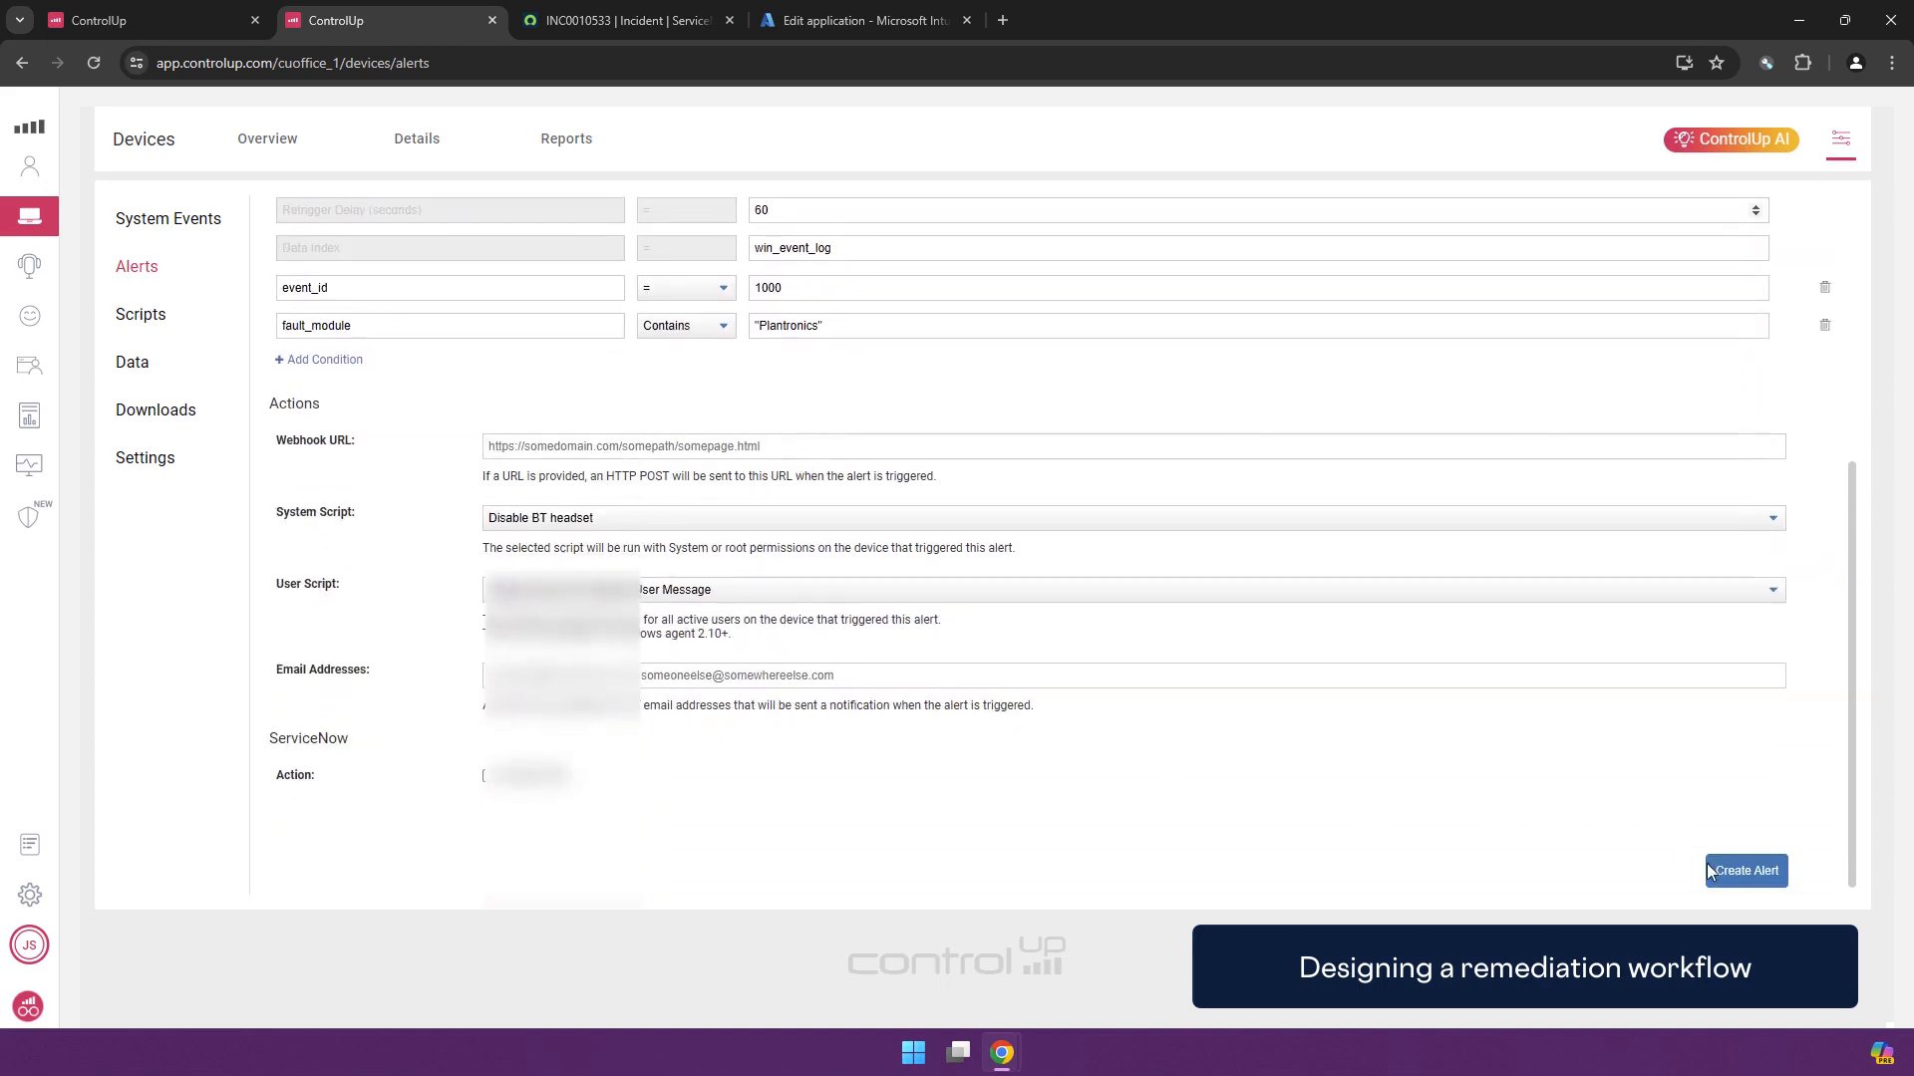
click(1746, 872)
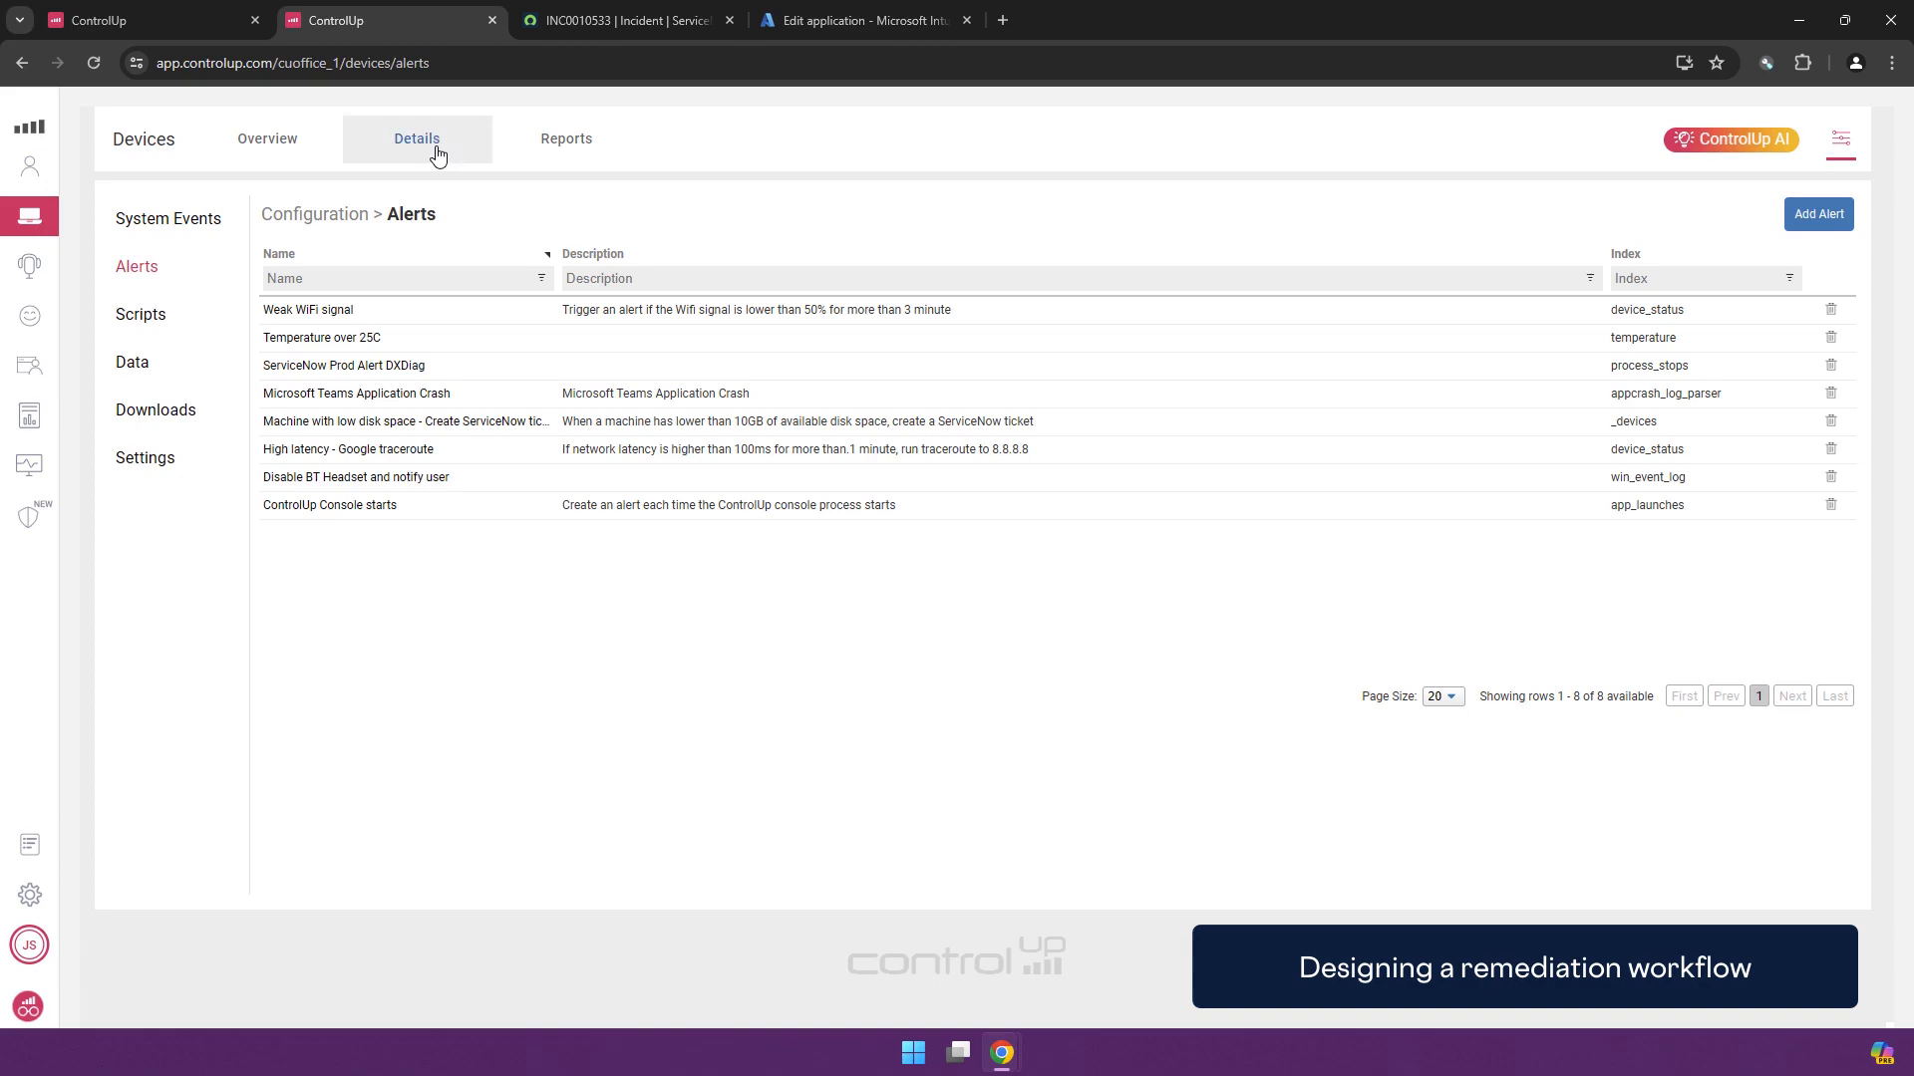
Step: Open the affected laptop's details page and permanently dismiss the chart zoom tip
click(437, 150)
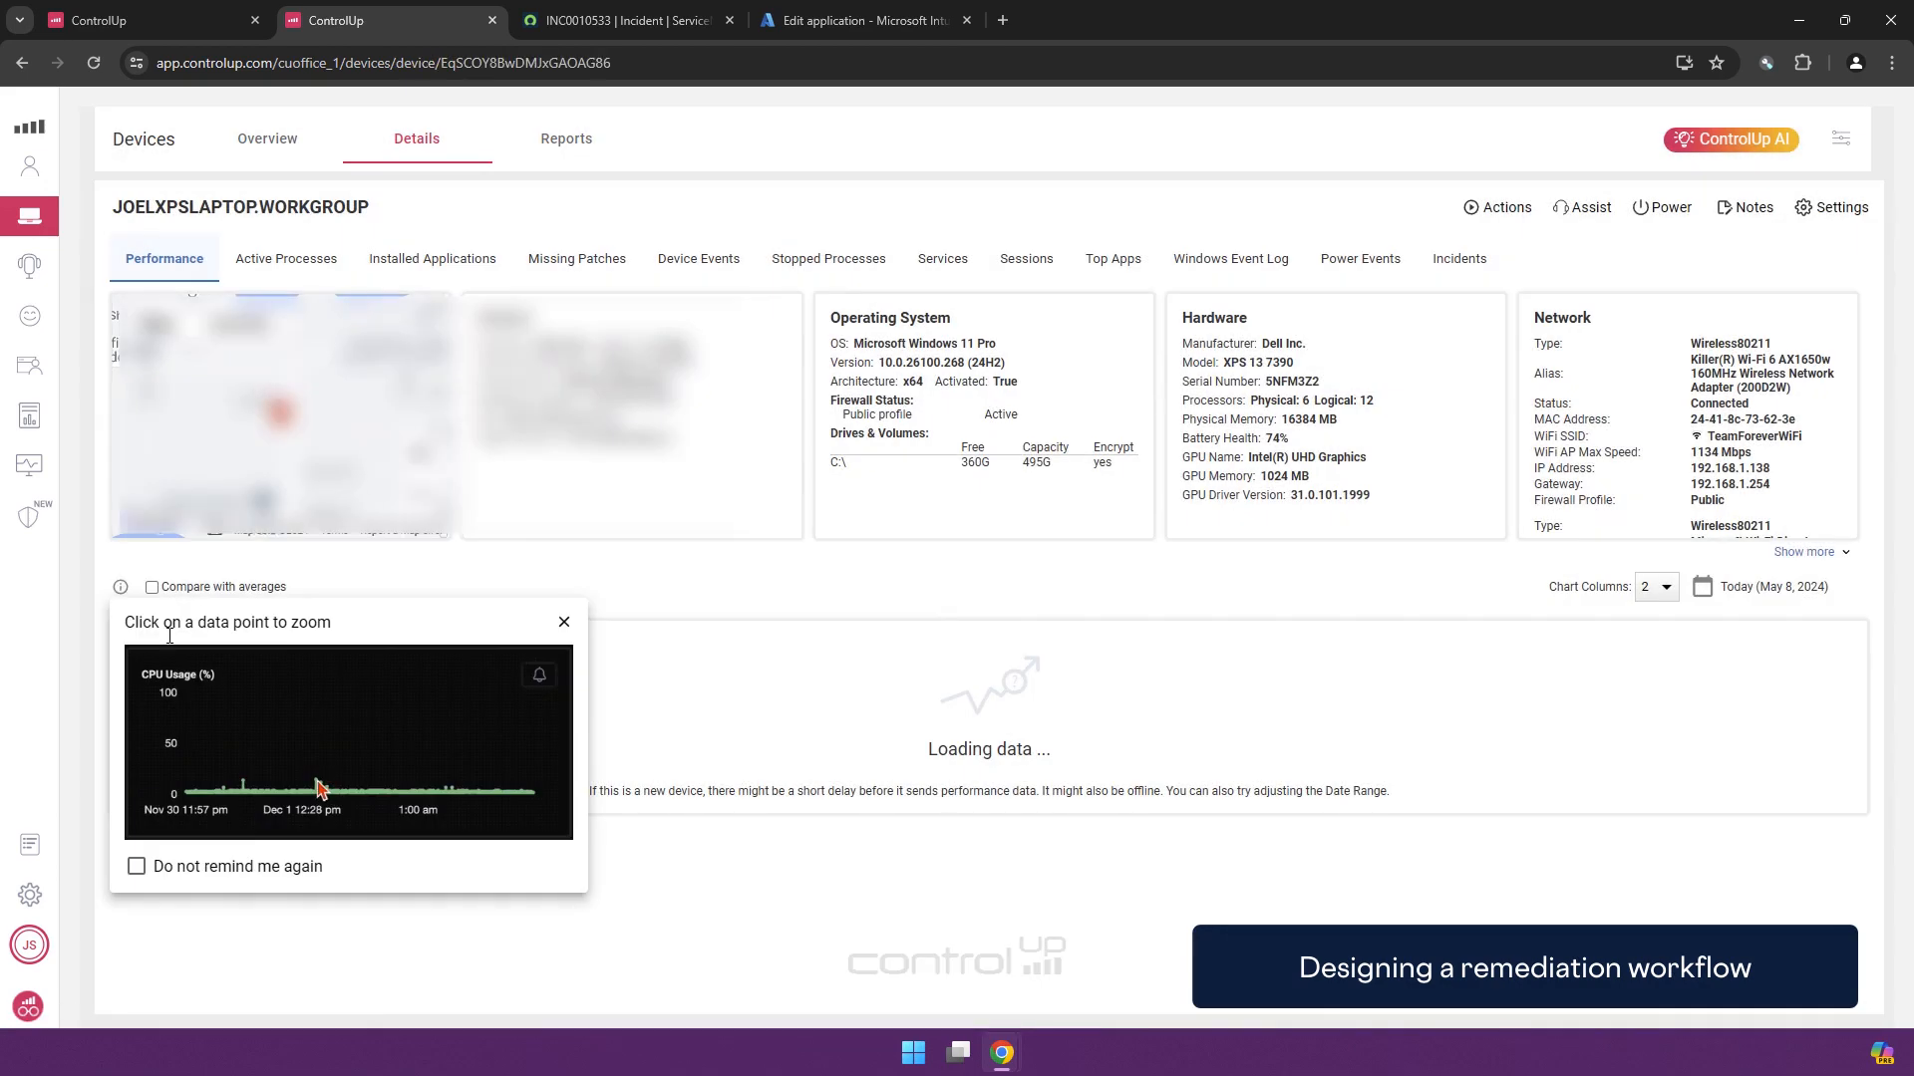
click(137, 864)
click(564, 624)
Step: Start remote control of the laptop's CONSOLE session without asking for user consent
click(1575, 207)
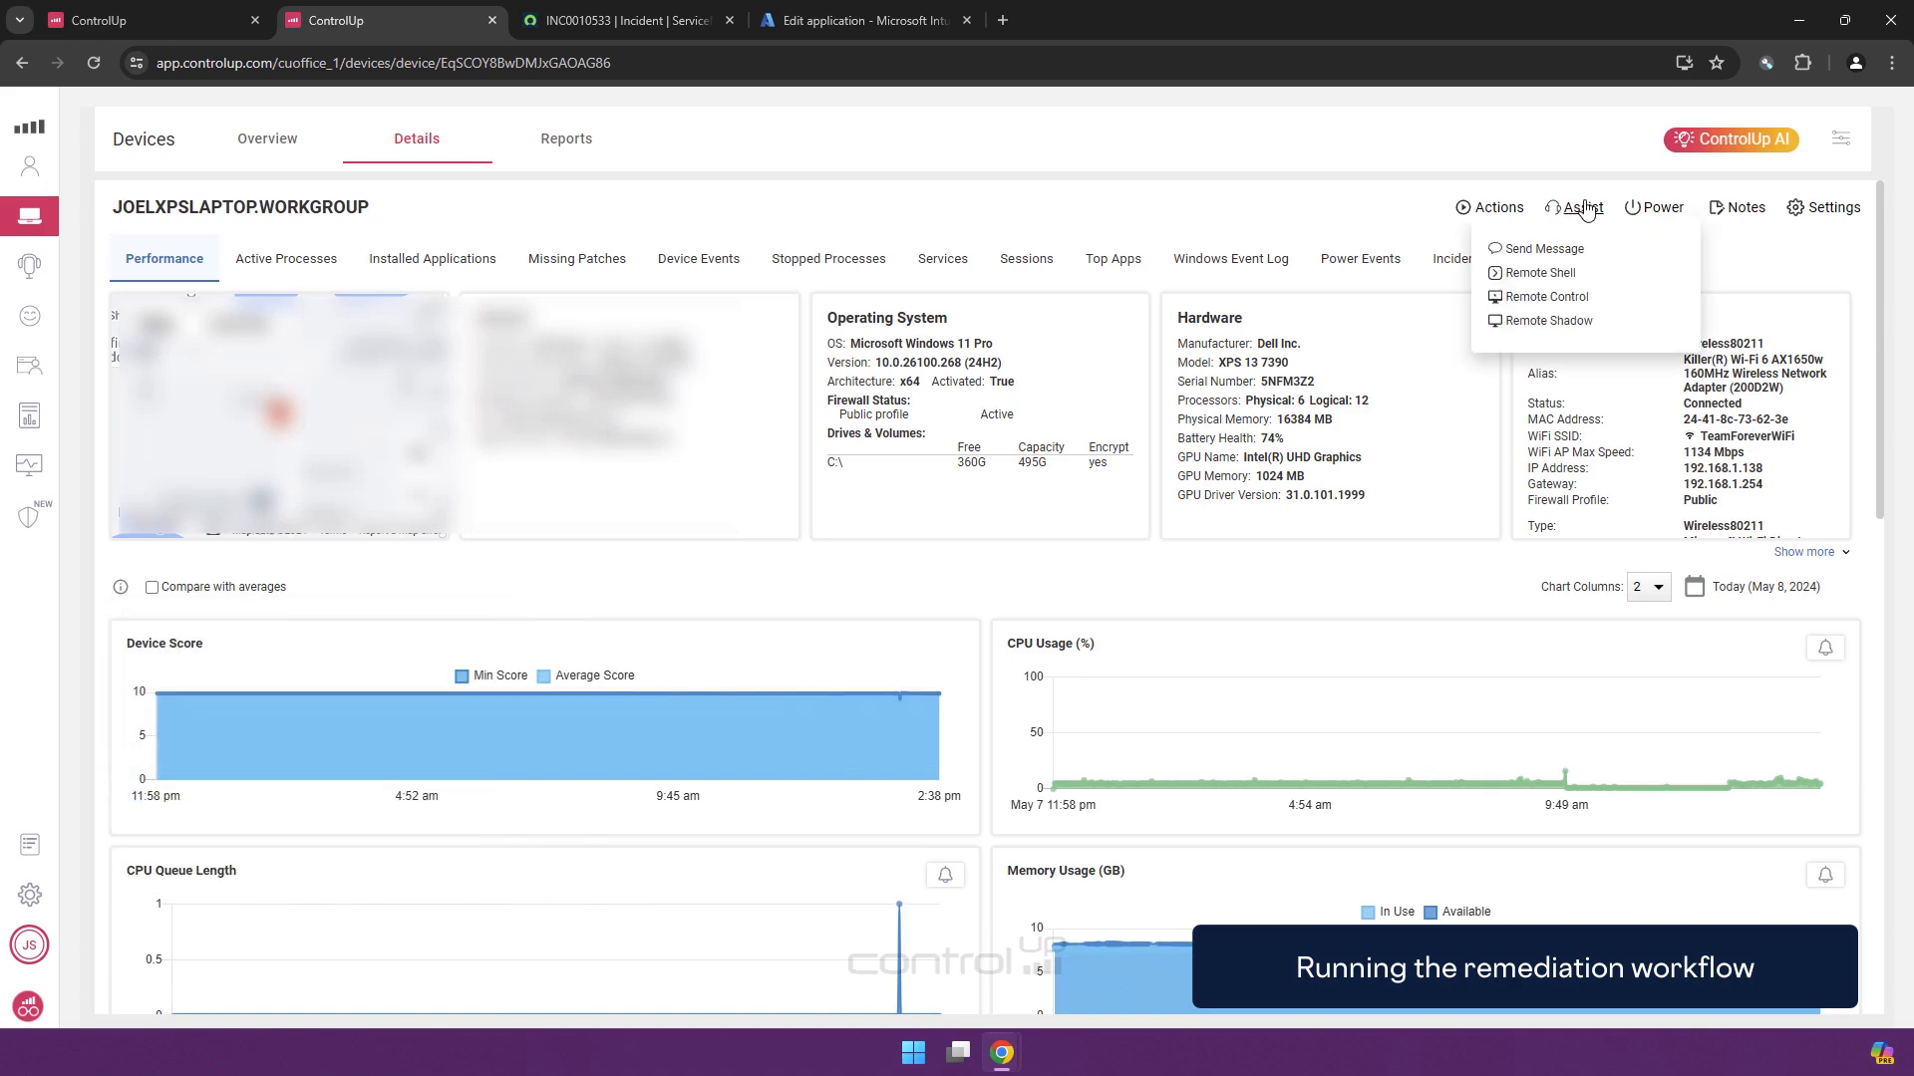
click(1548, 297)
click(1006, 548)
click(964, 598)
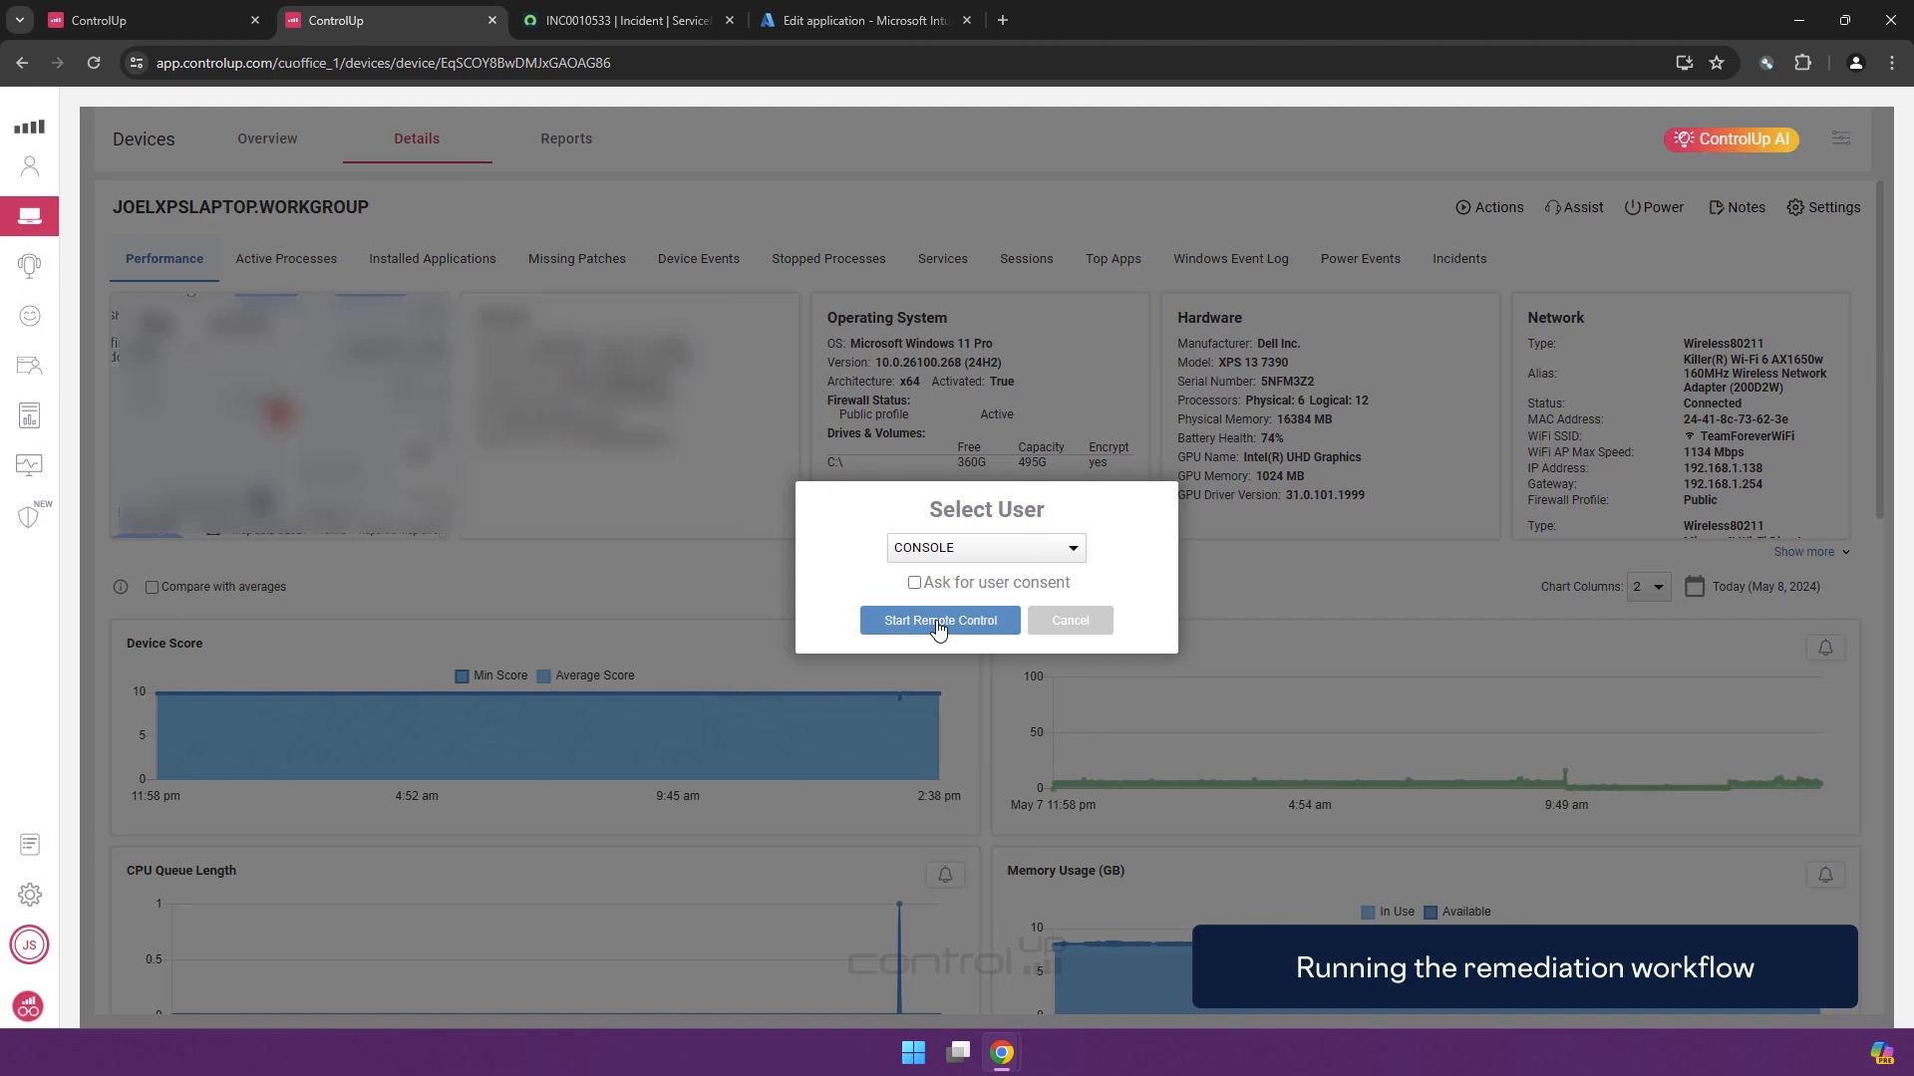
click(938, 622)
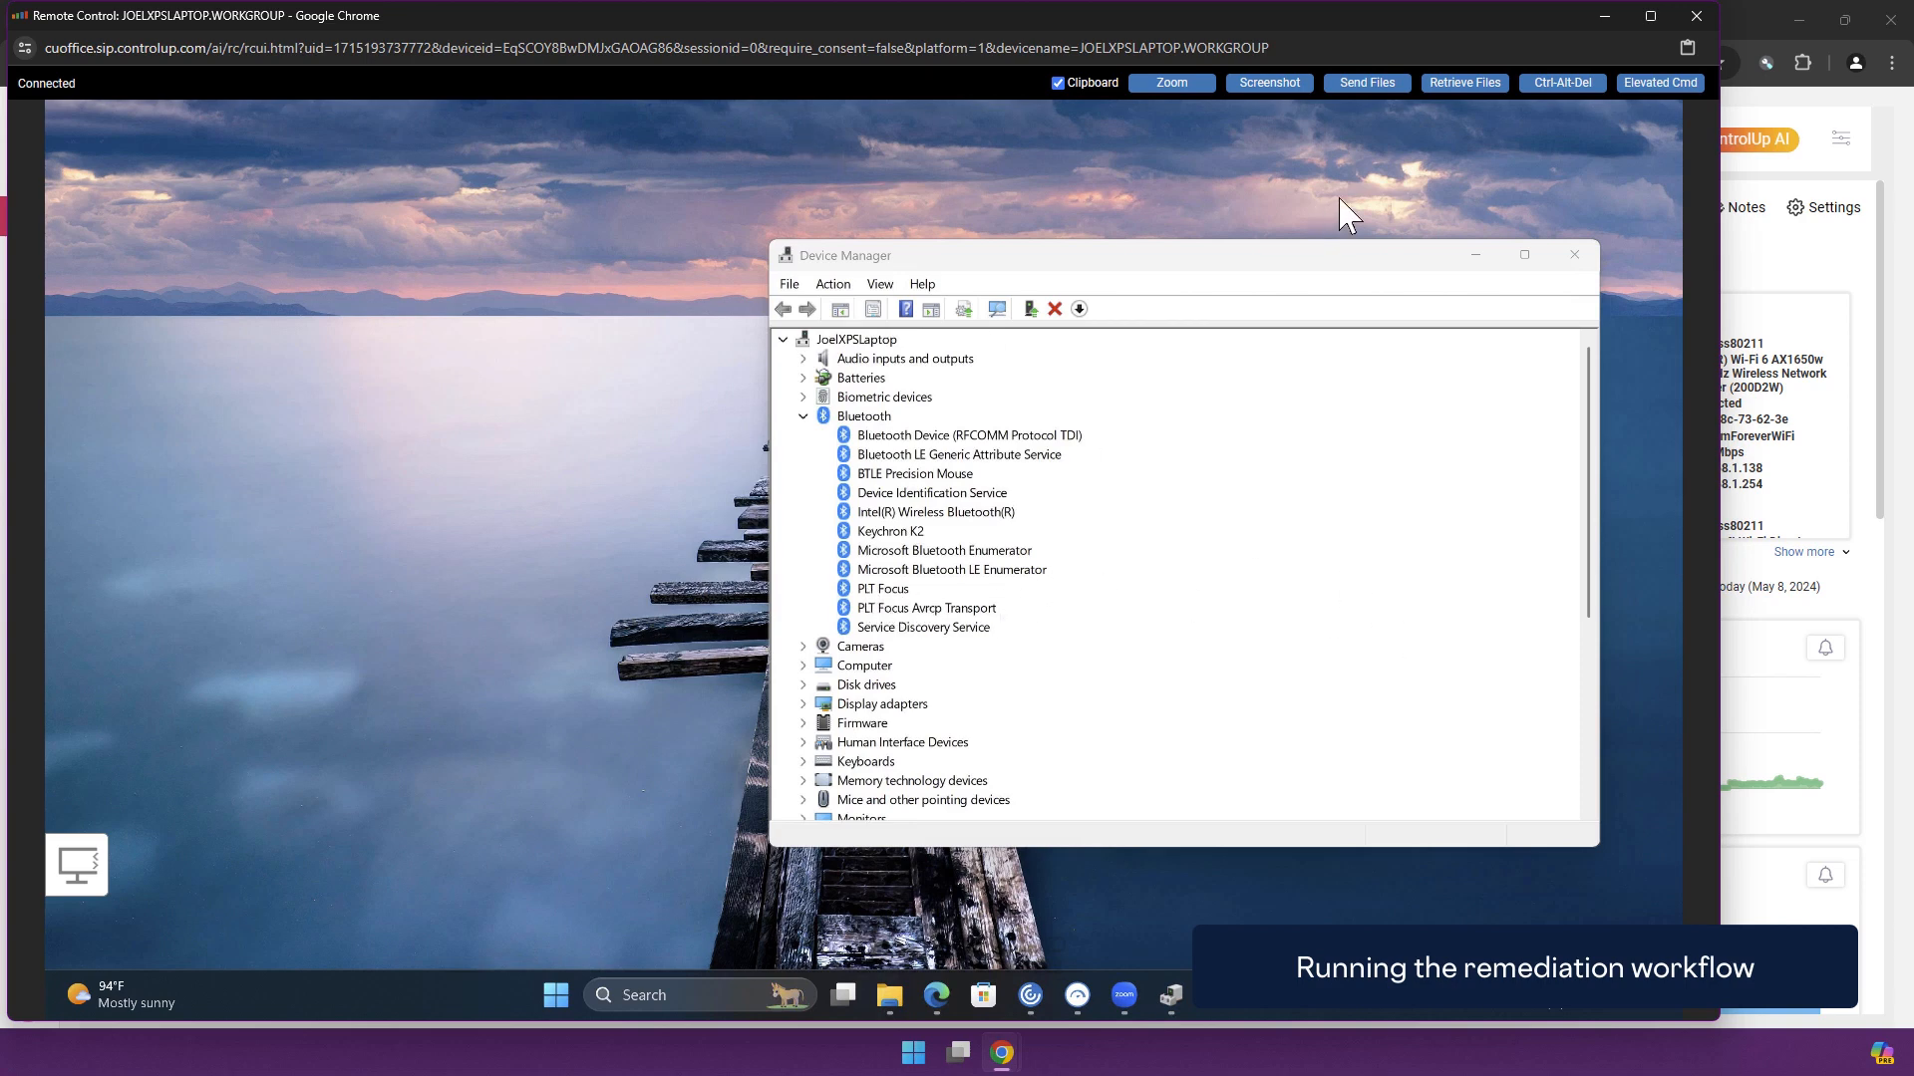
Step: Launch Microsoft Teams (work or school) on the remote laptop and open Learn more in the disabled-headset notification
click(554, 995)
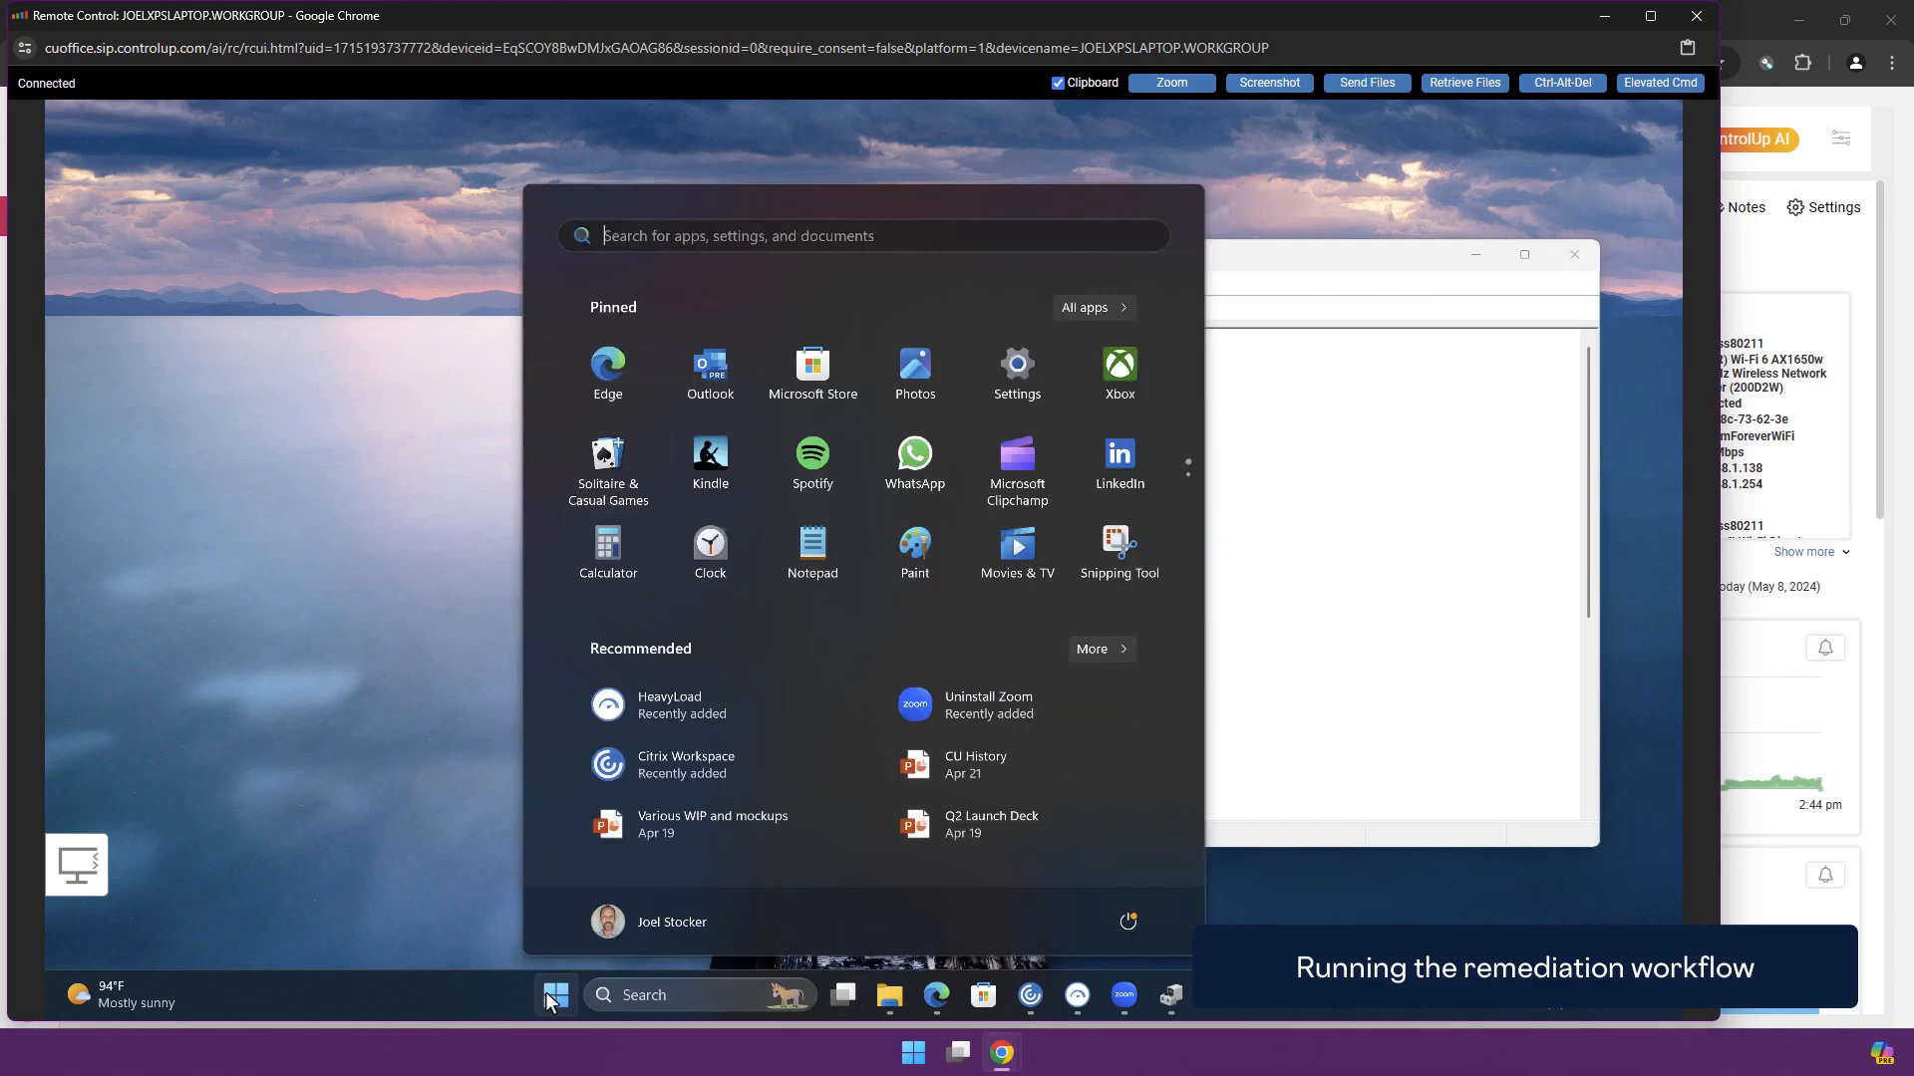
text(team)
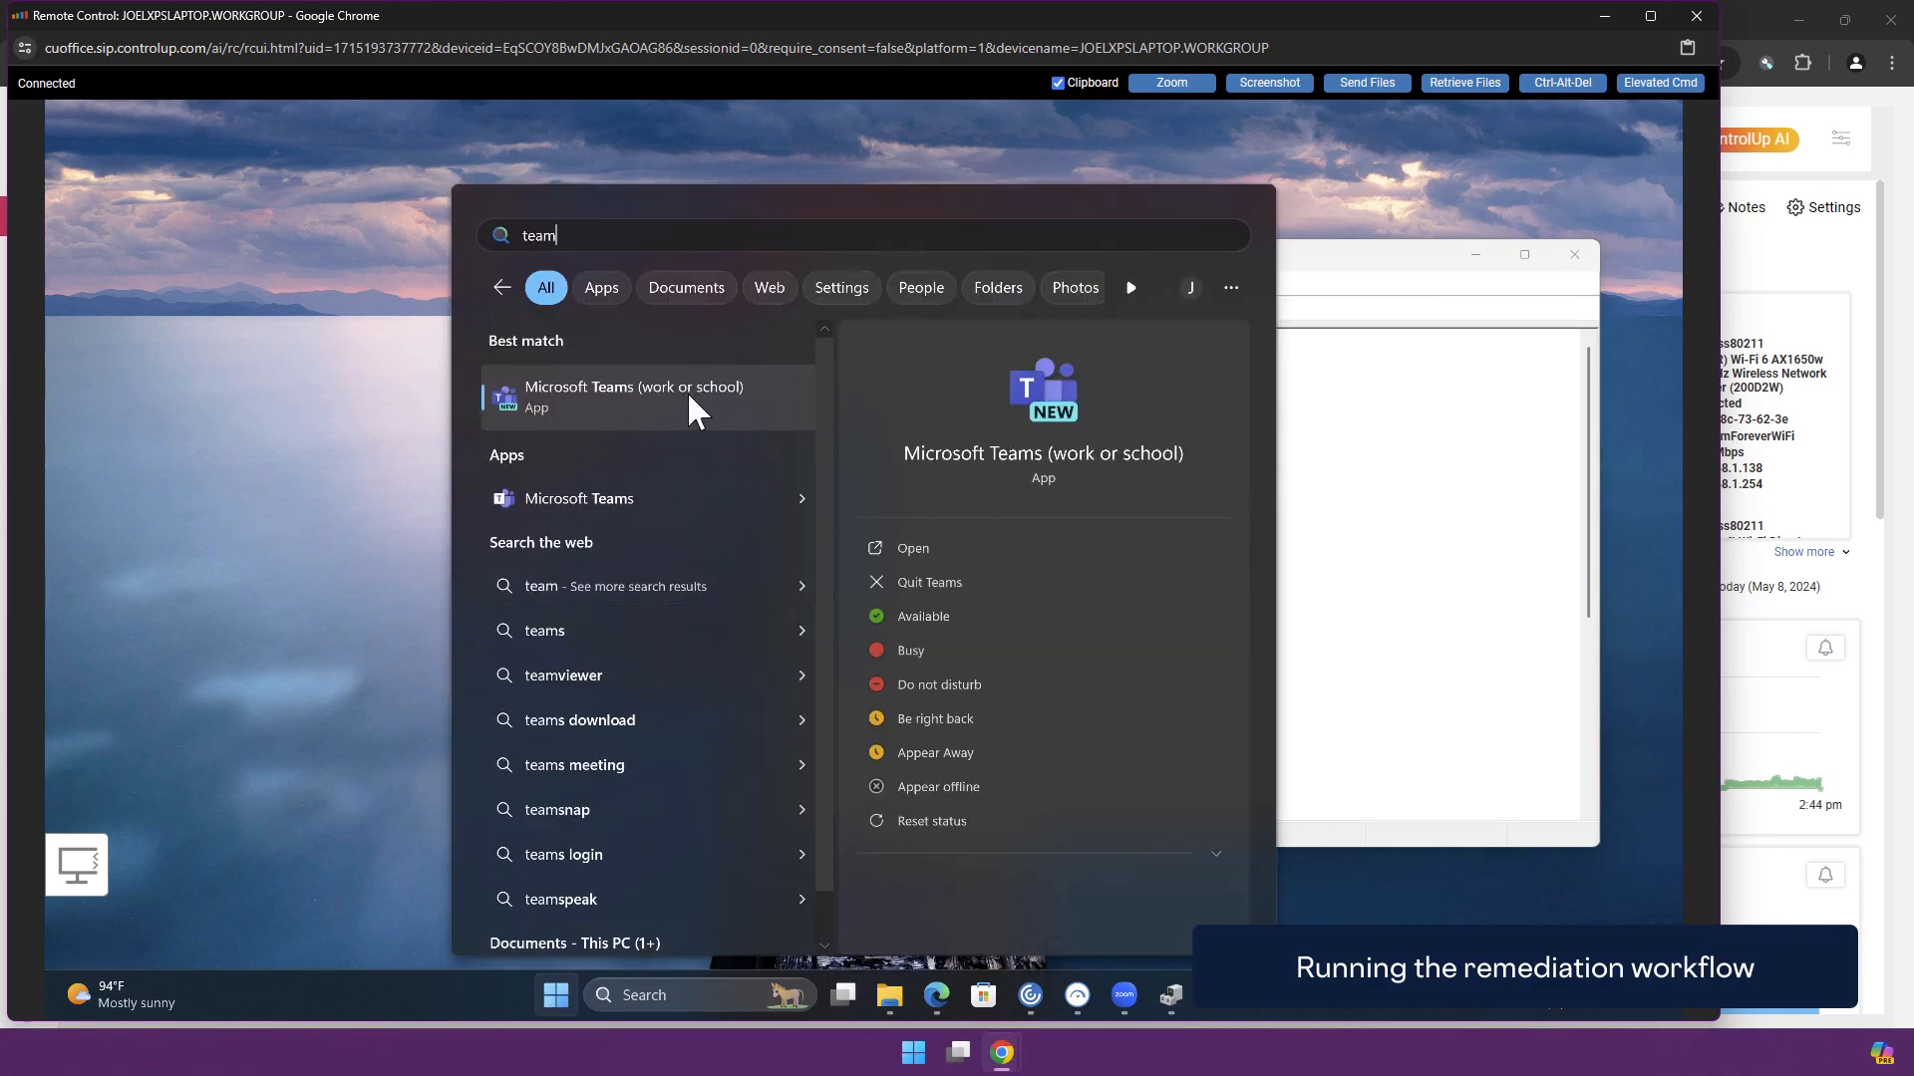
click(689, 396)
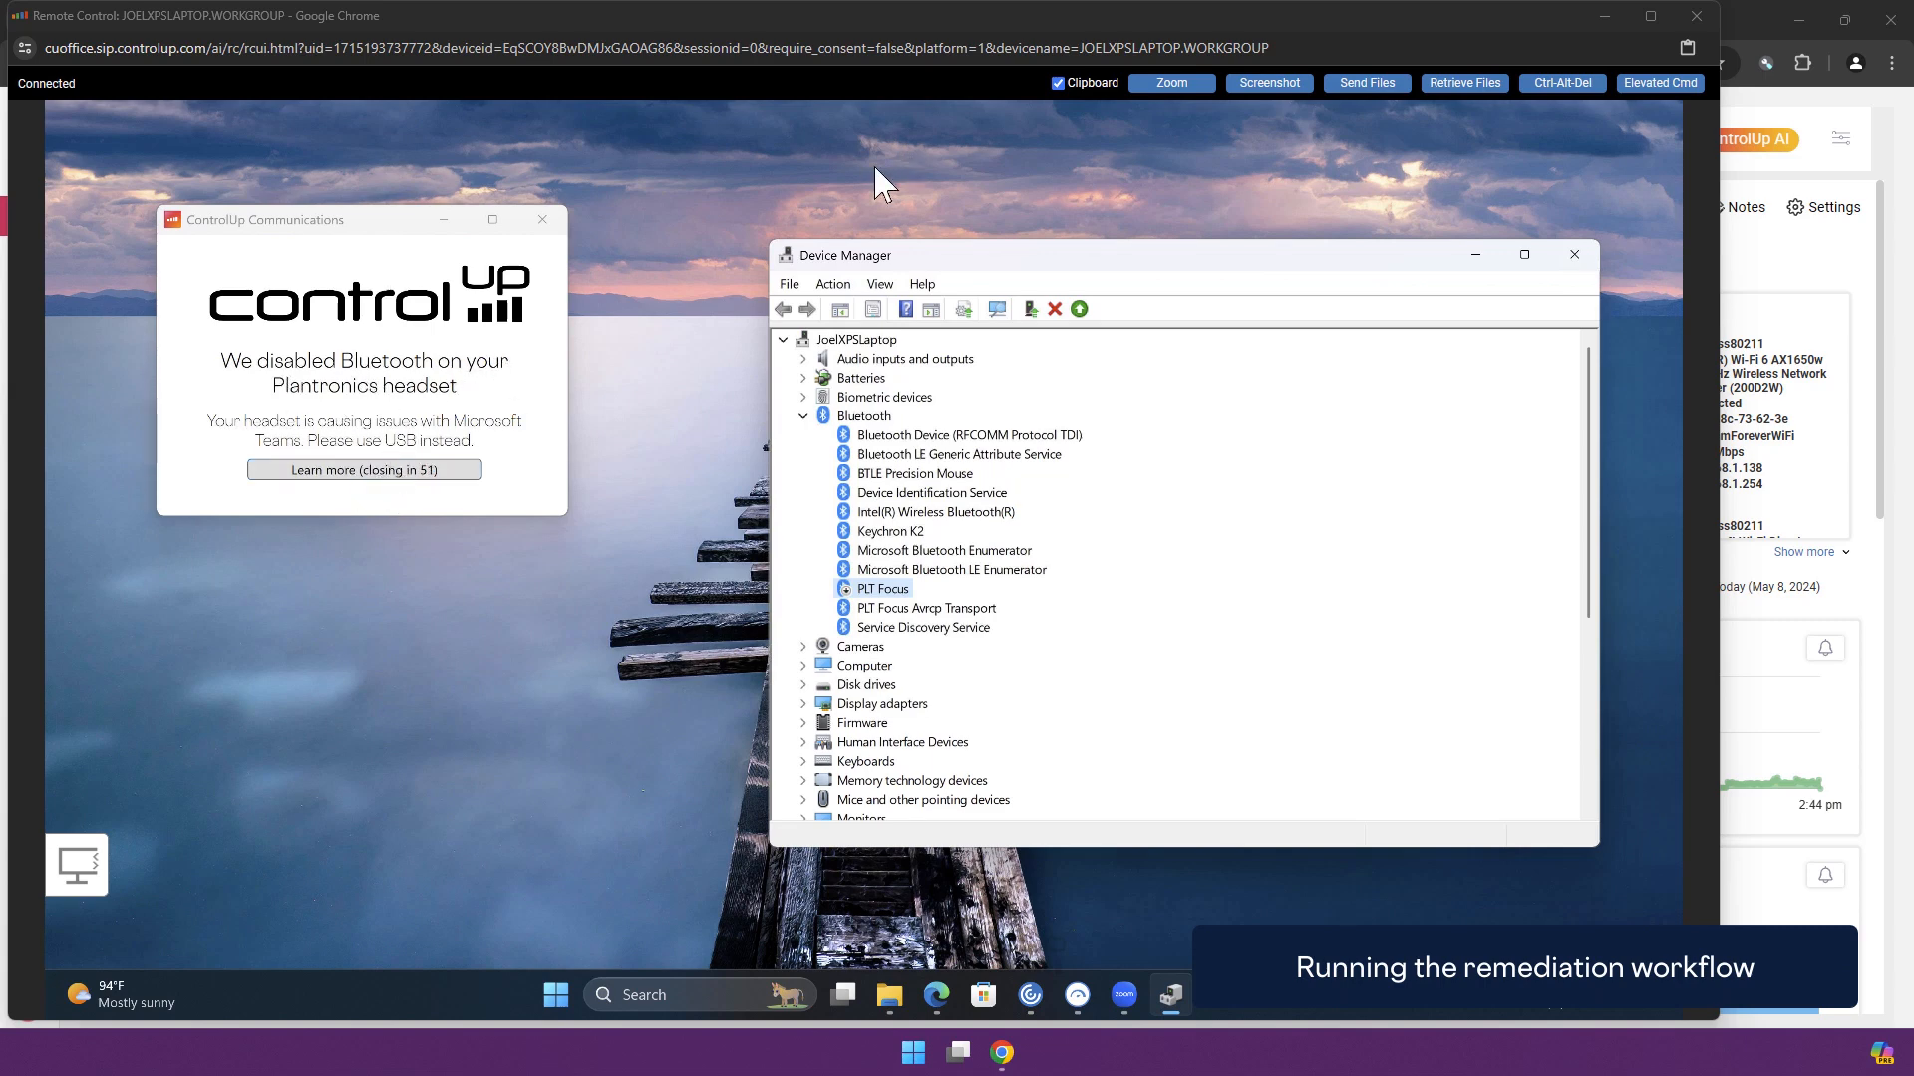
click(389, 472)
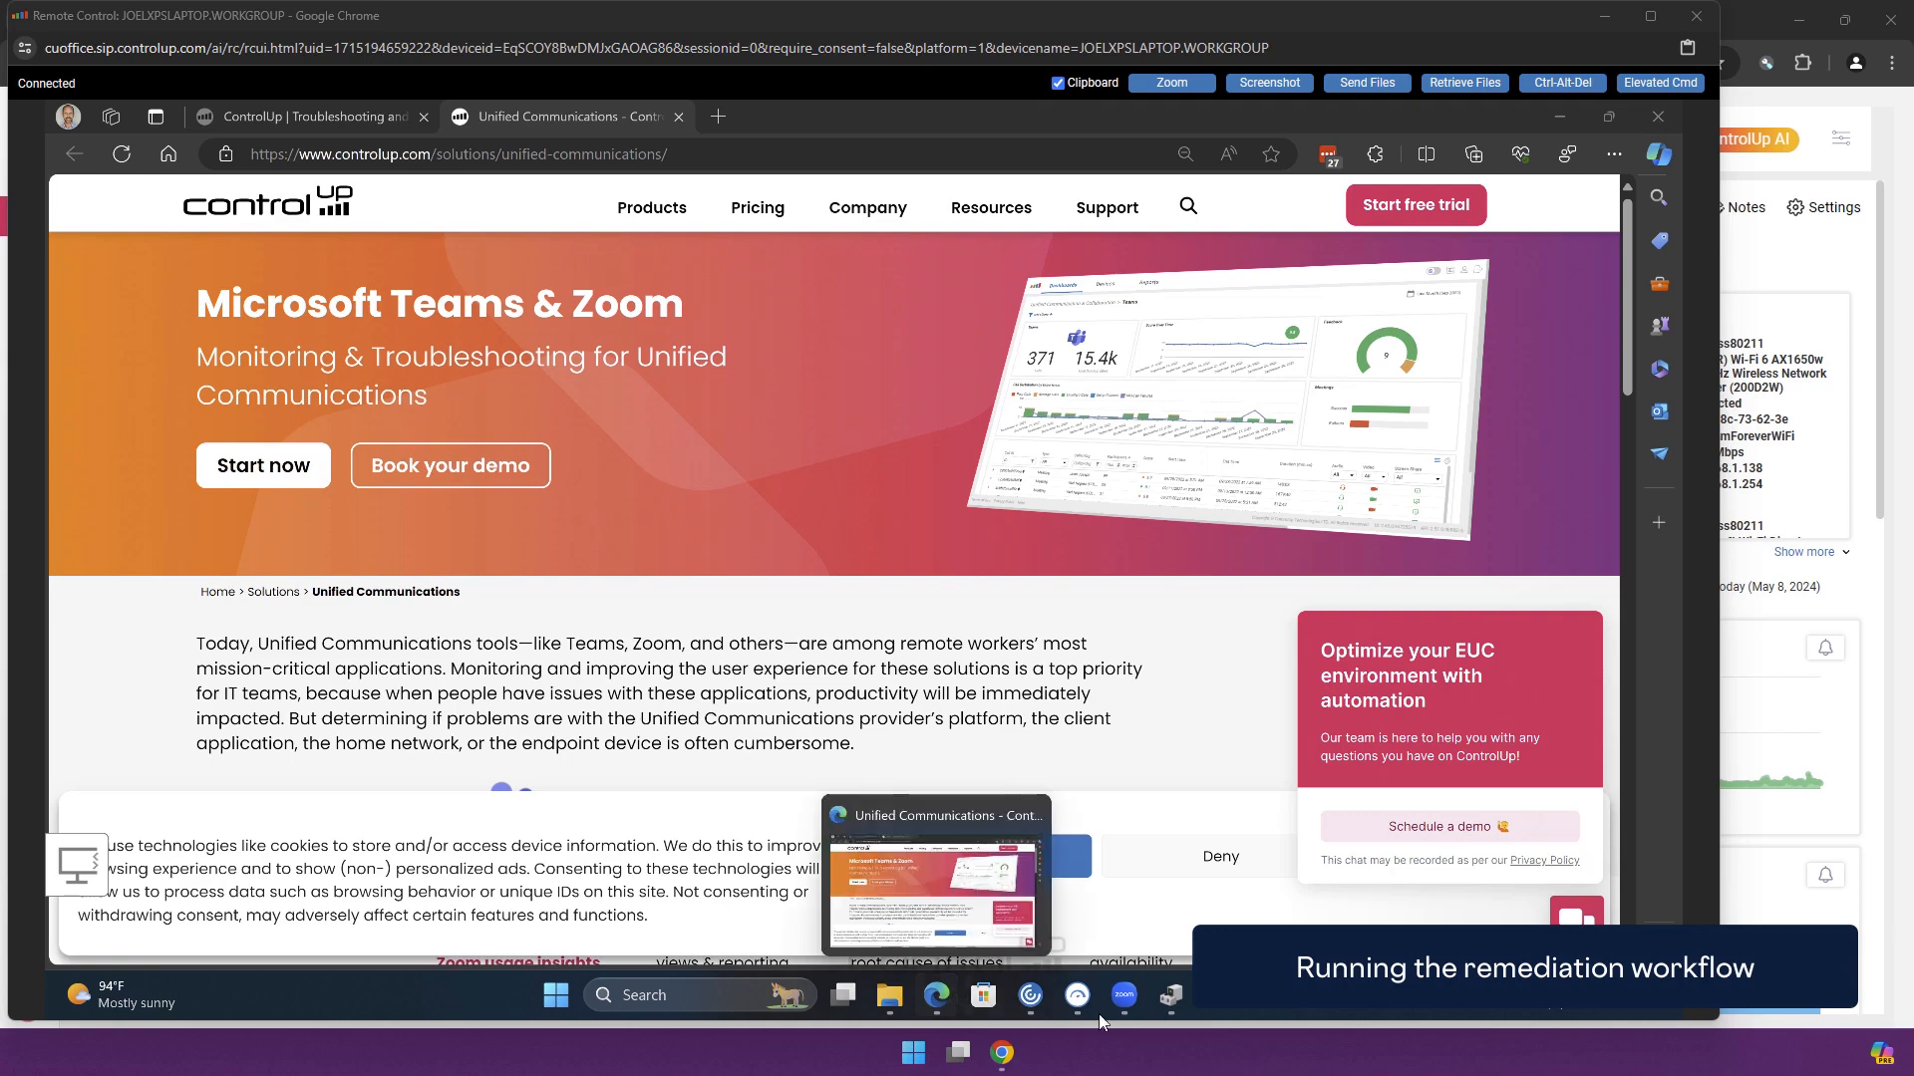
Step: Return to the laptop's details, open its Device Events with more rows per page, and examine the alert and script entries
click(1883, 309)
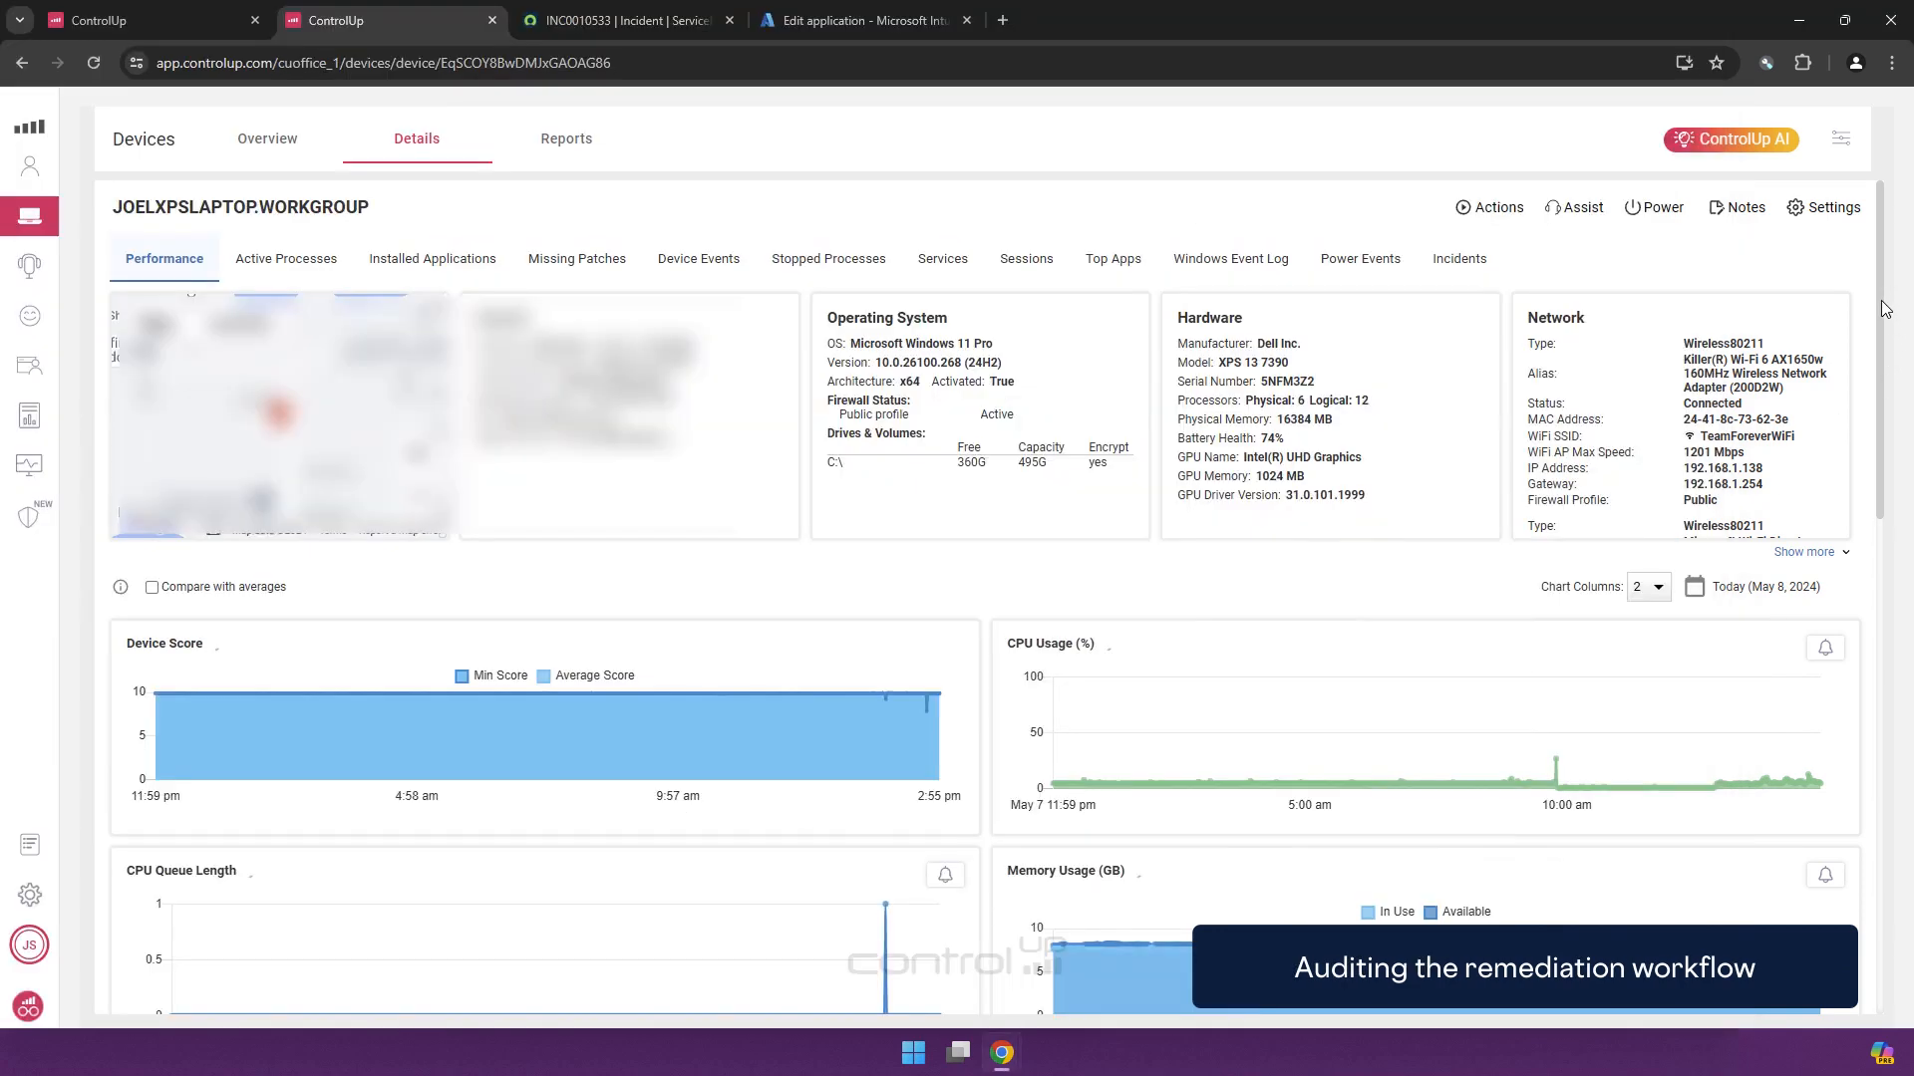
click(731, 268)
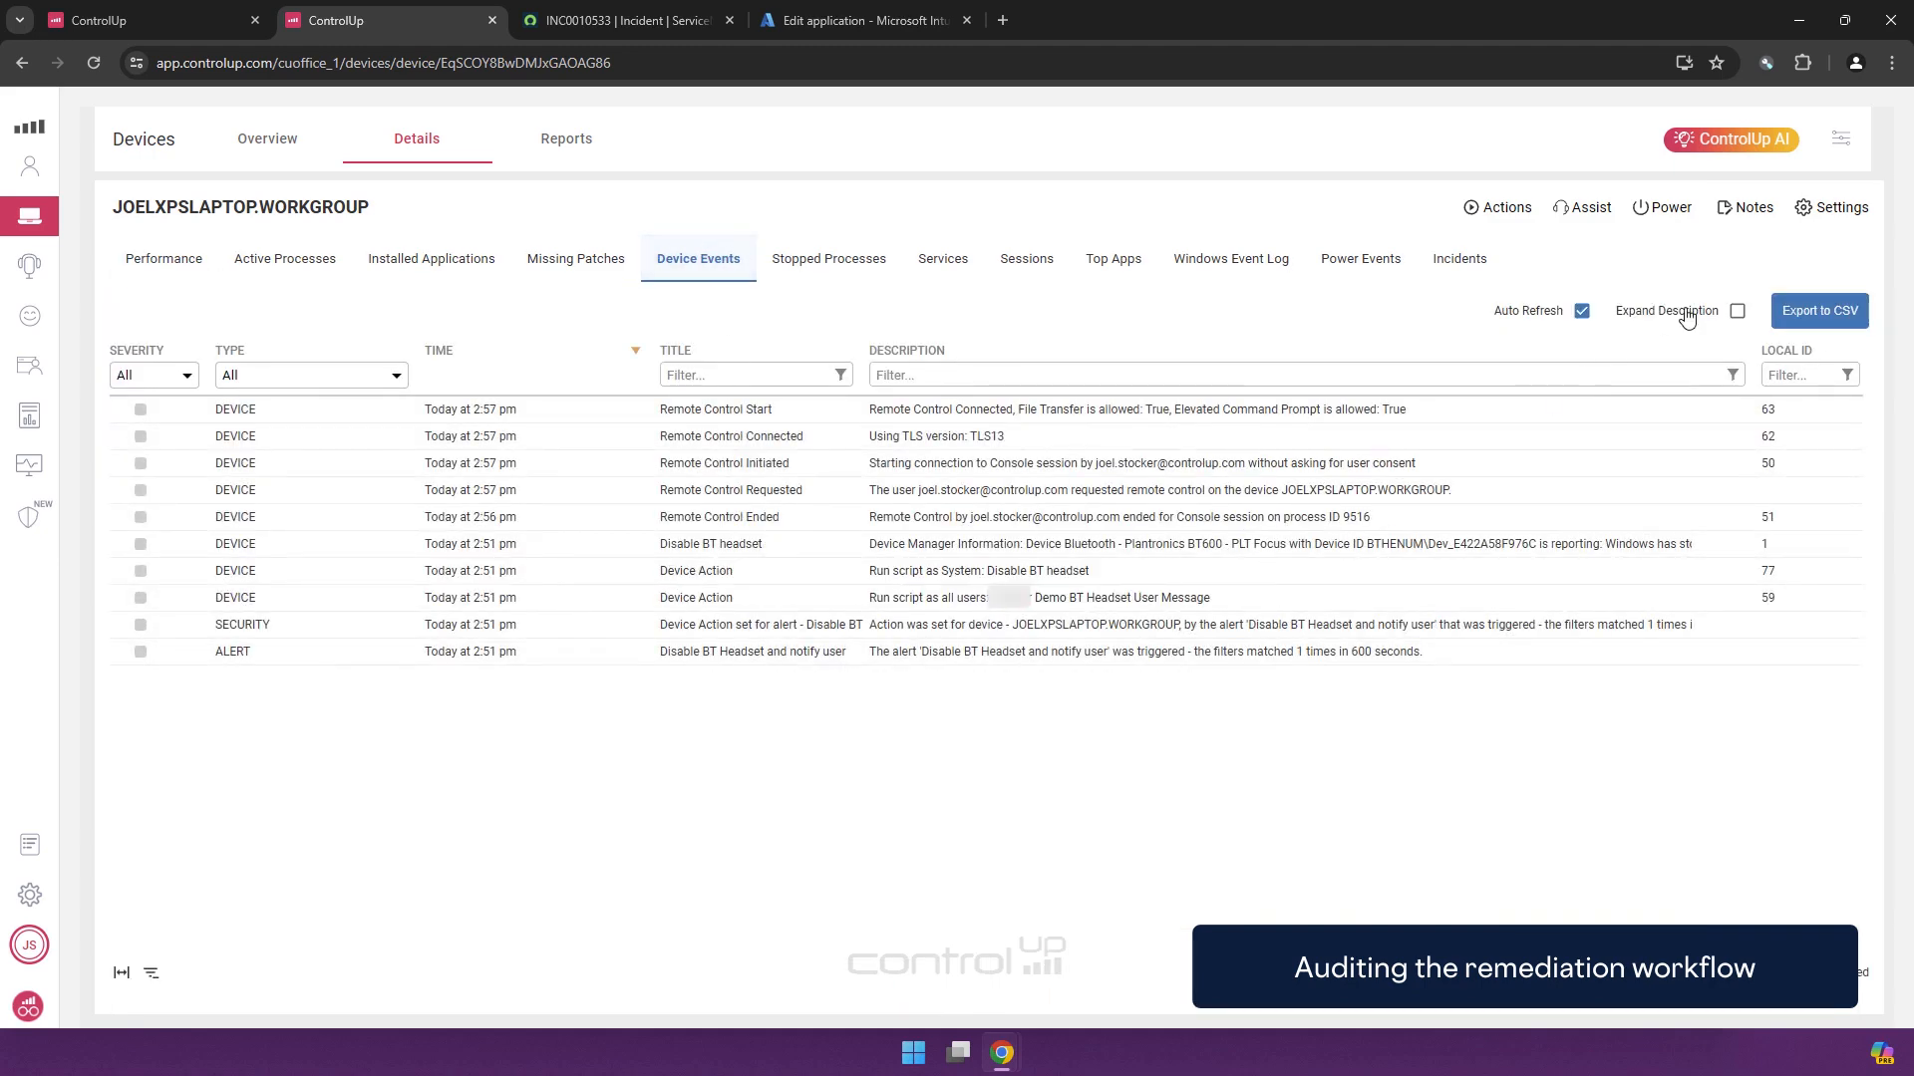
click(1662, 972)
click(1654, 1015)
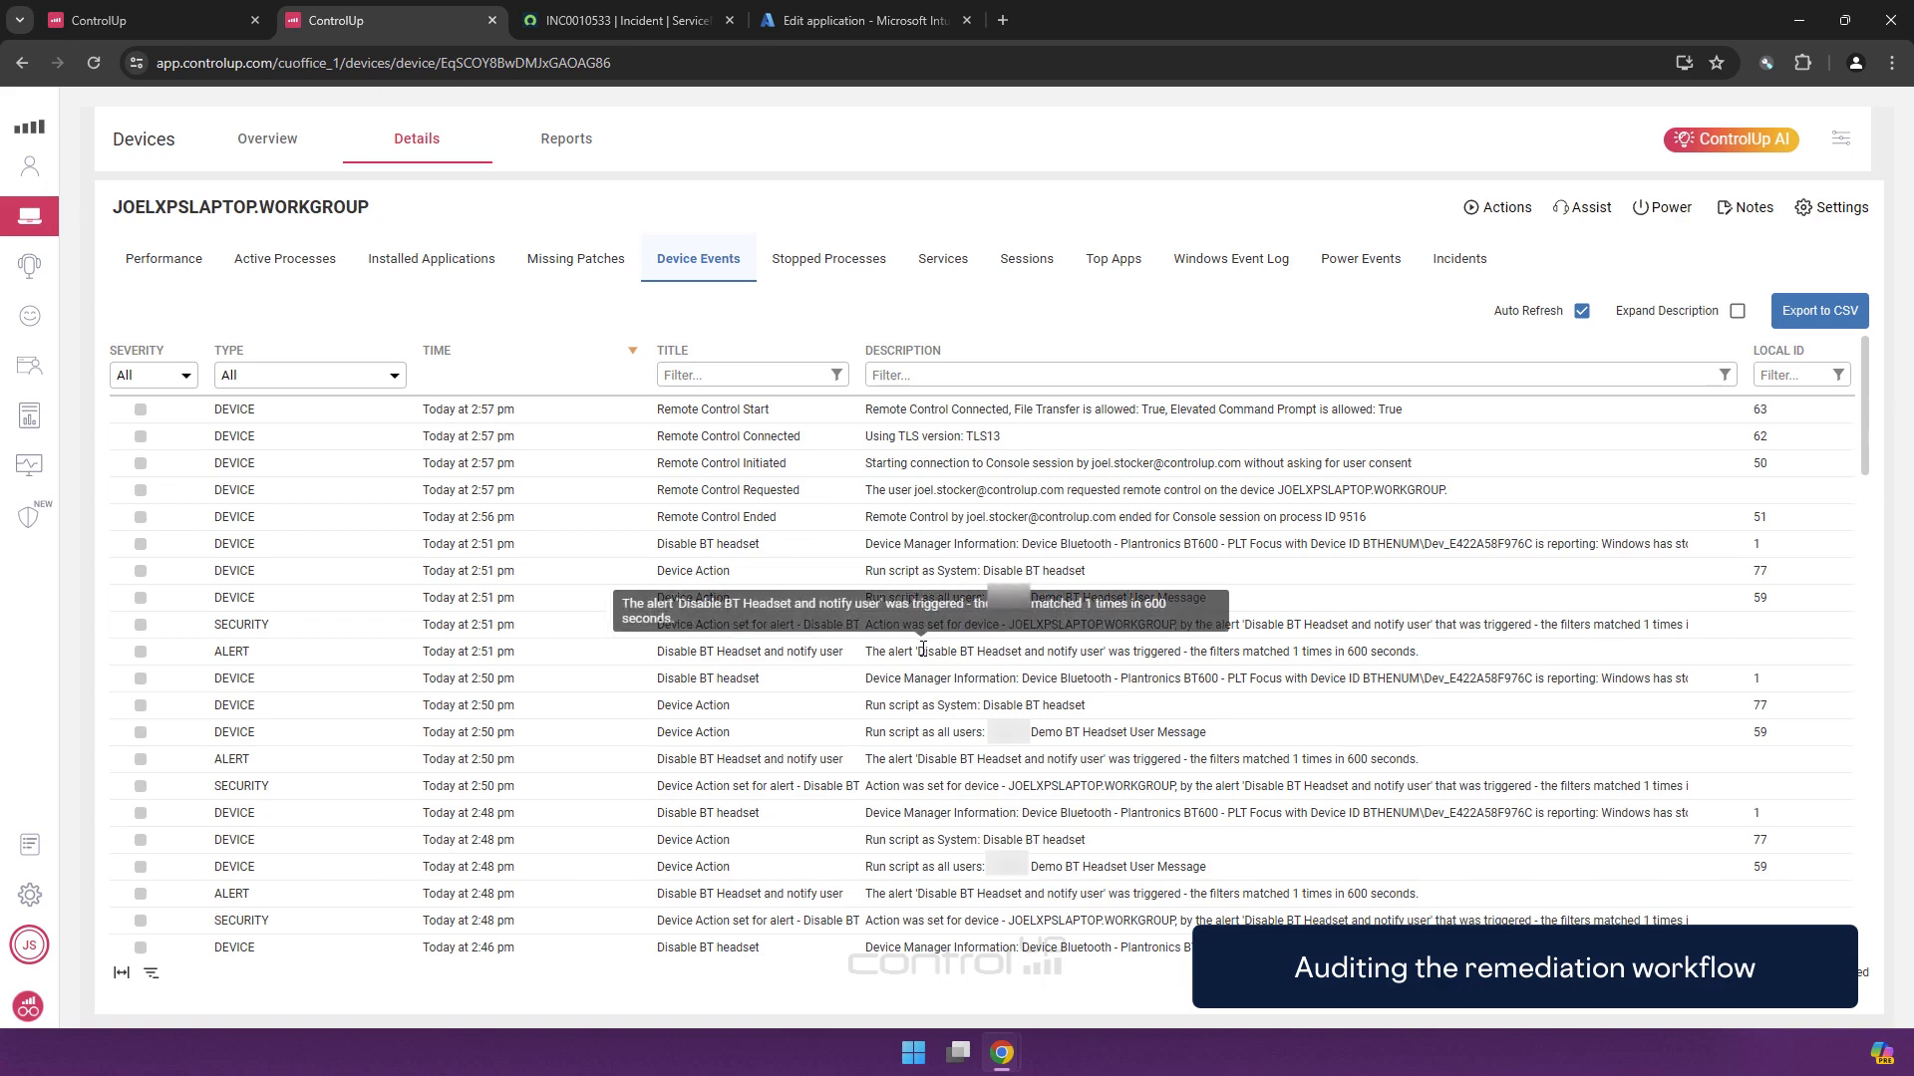
scroll(818, 754, down, 1)
scroll(818, 754, down, 2)
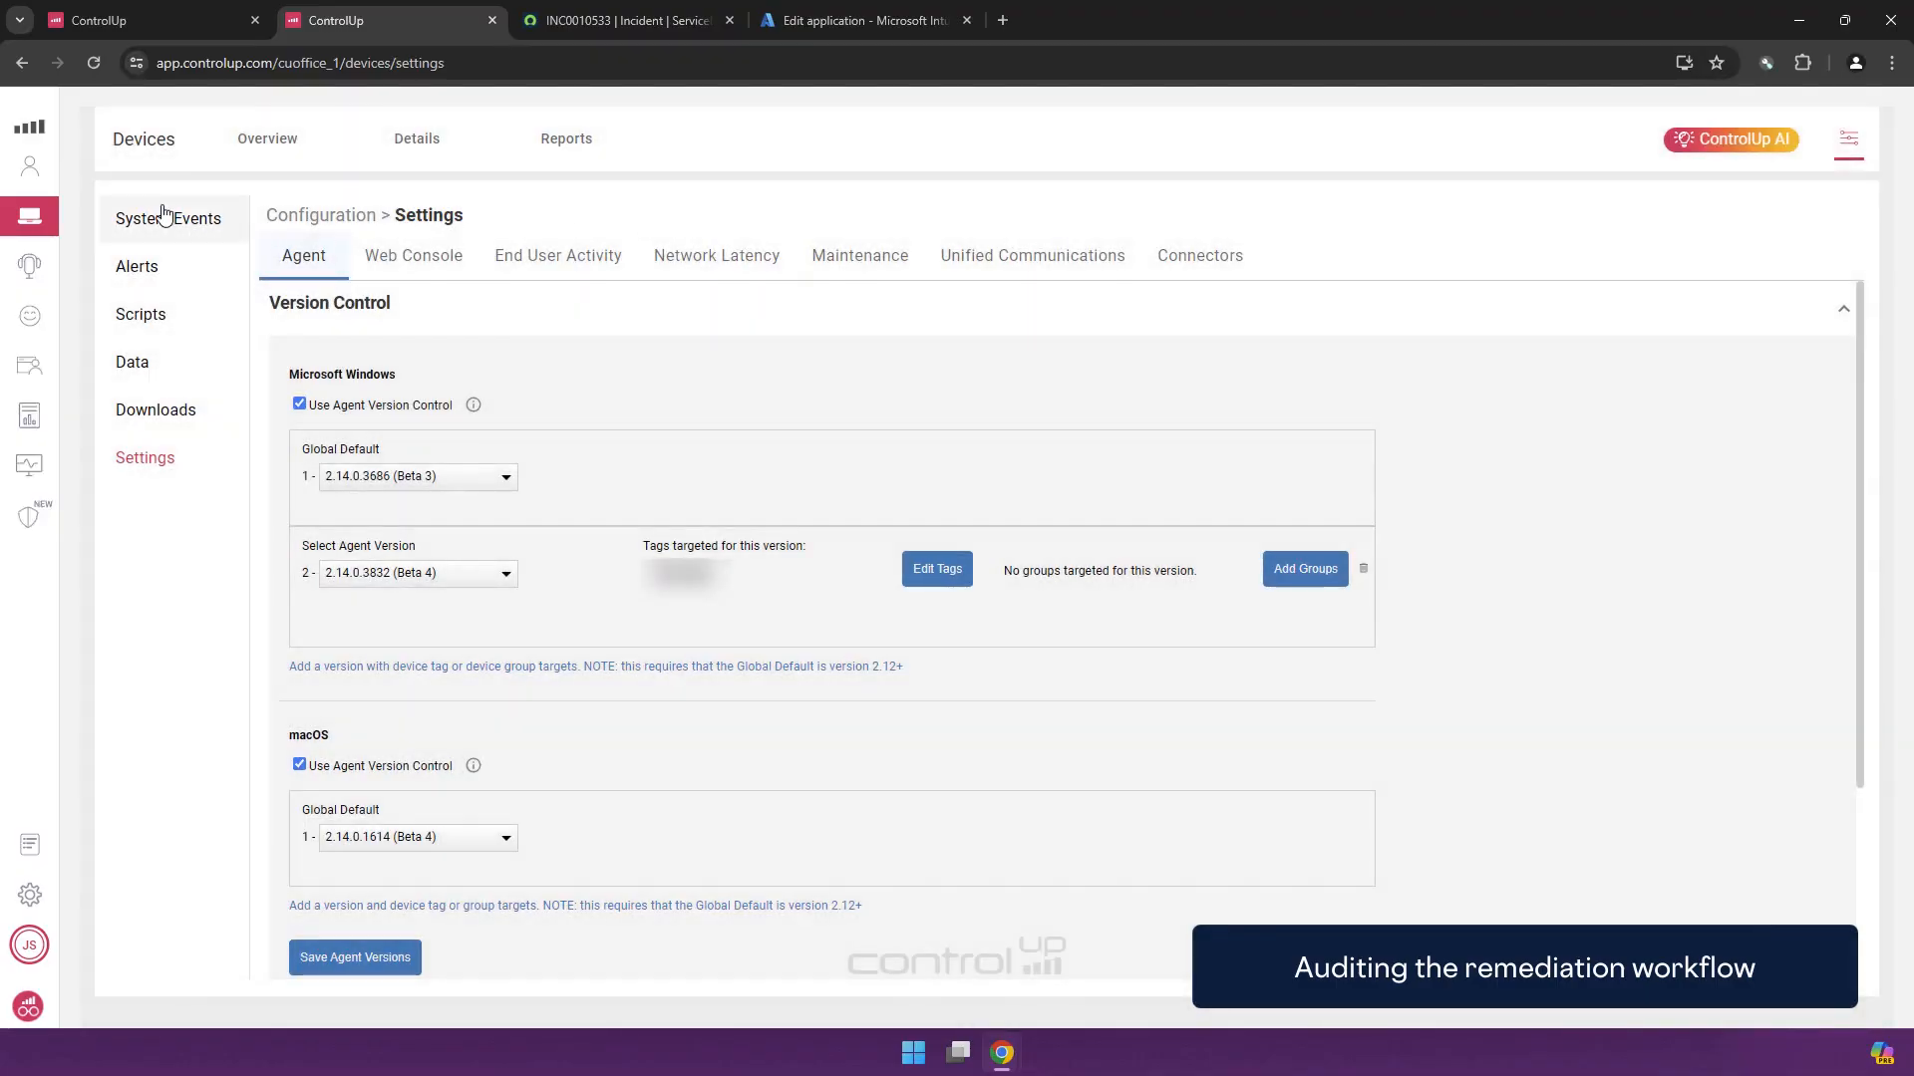
Step: Open System Events in the device configuration and filter the events by type ALERT
click(169, 221)
click(346, 293)
click(421, 291)
click(427, 295)
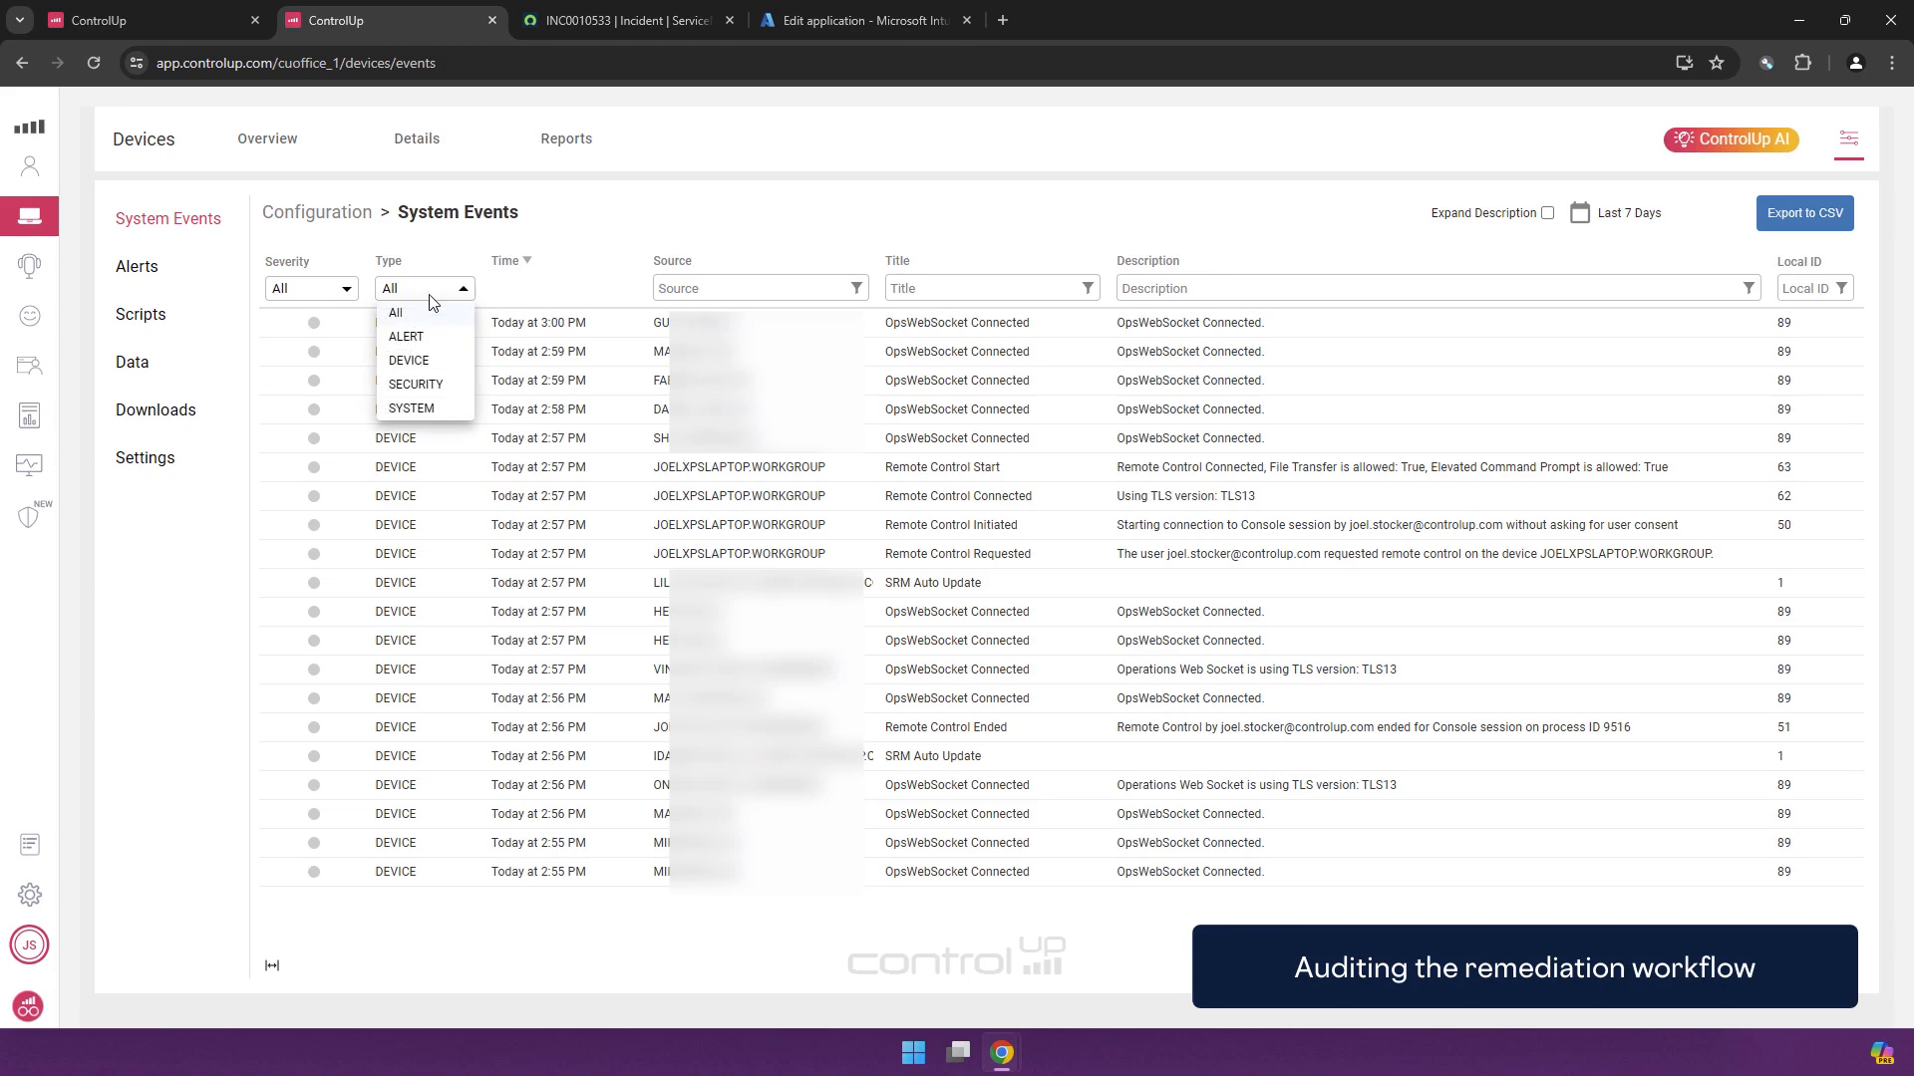
click(406, 337)
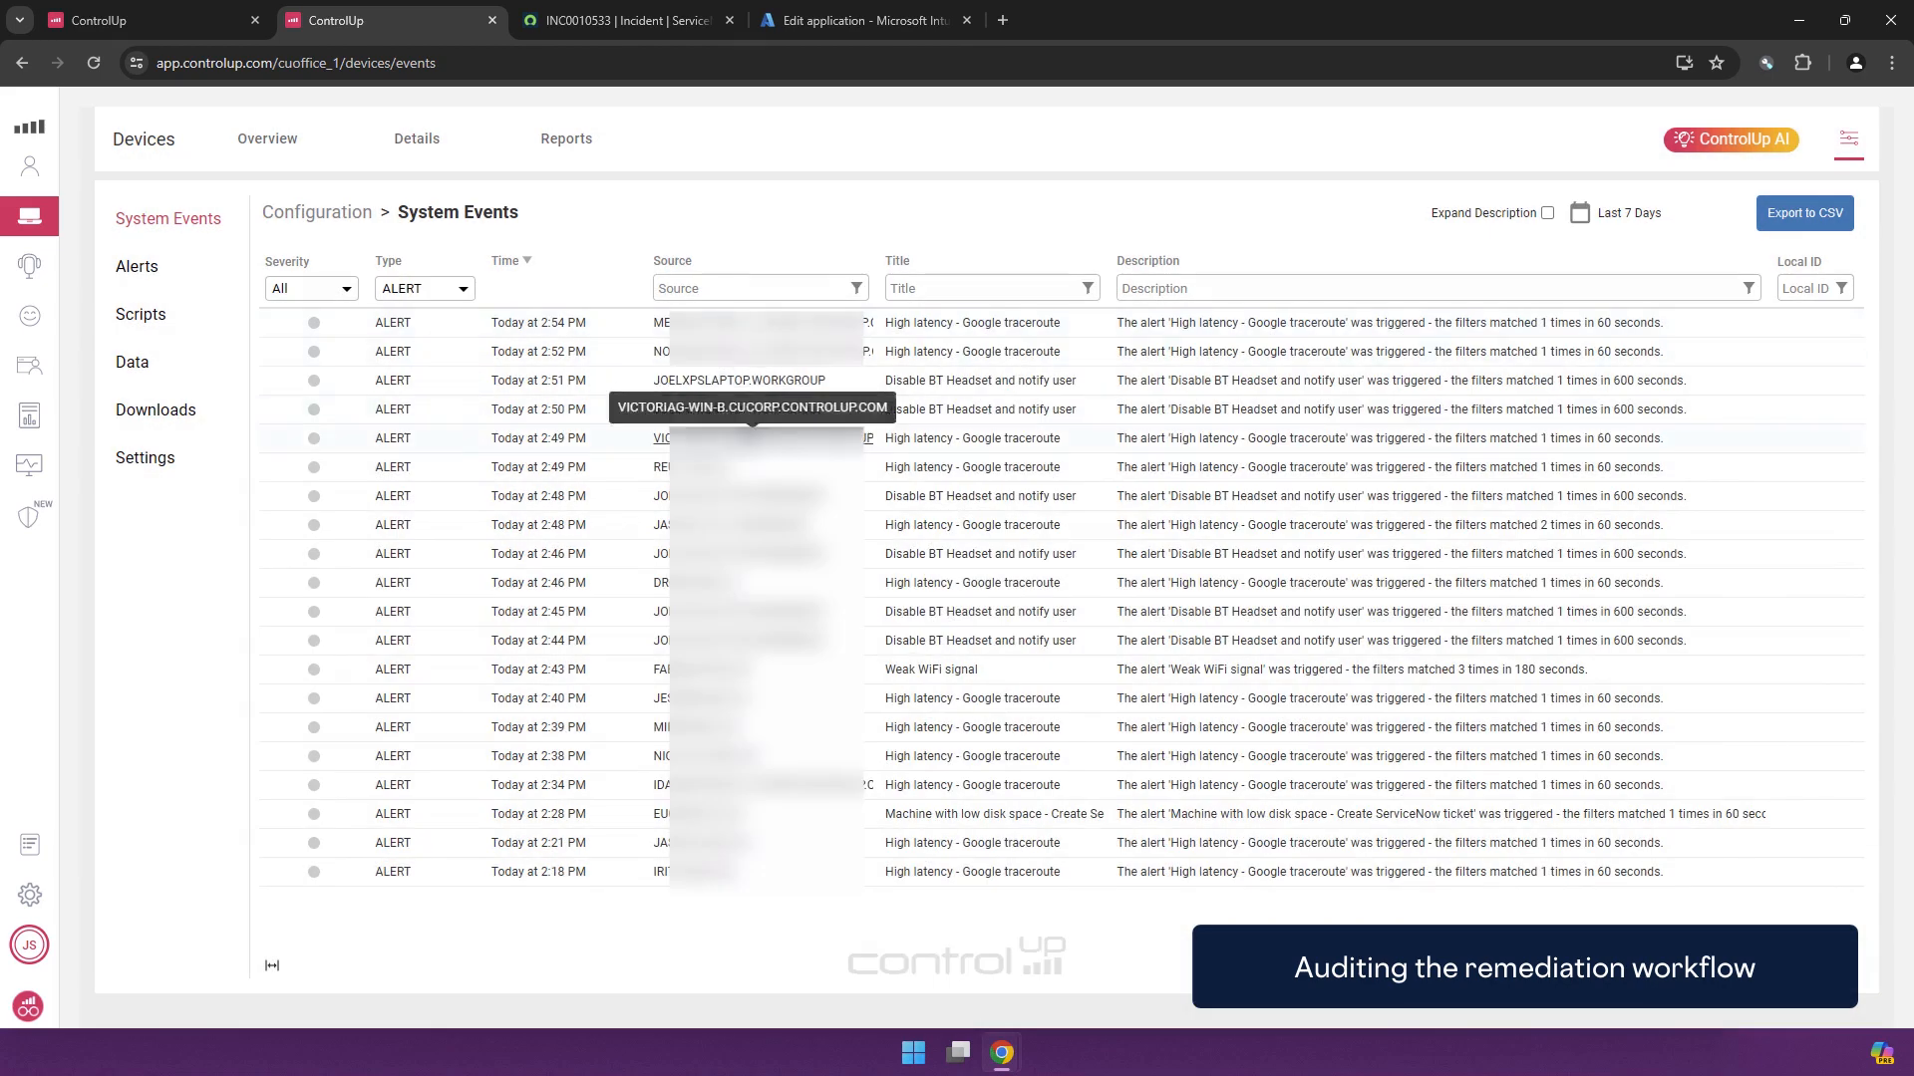